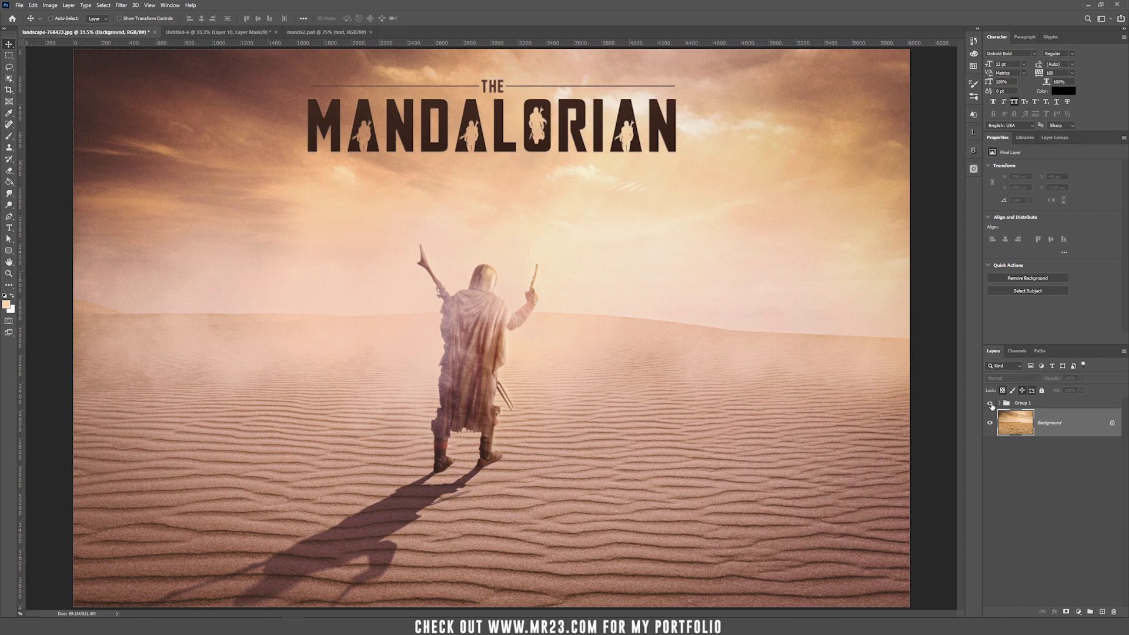
# Review the source figure photo and compare the finished Mandalorian poster with its plain desert background by toggling Group 1
pyautogui.click(209, 34)
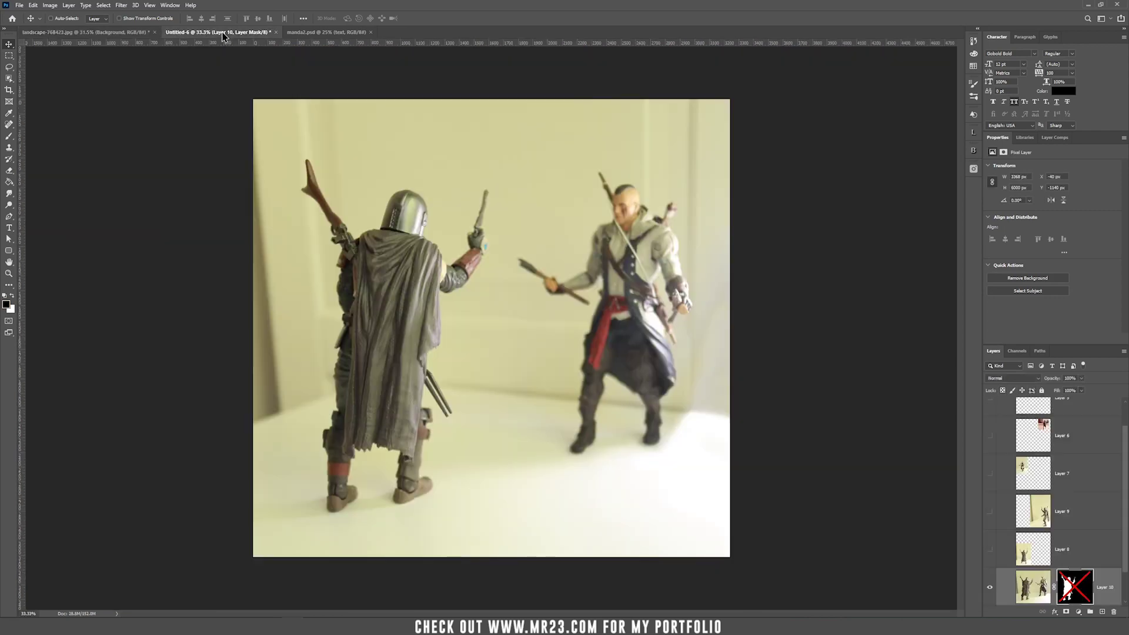
pyautogui.click(127, 34)
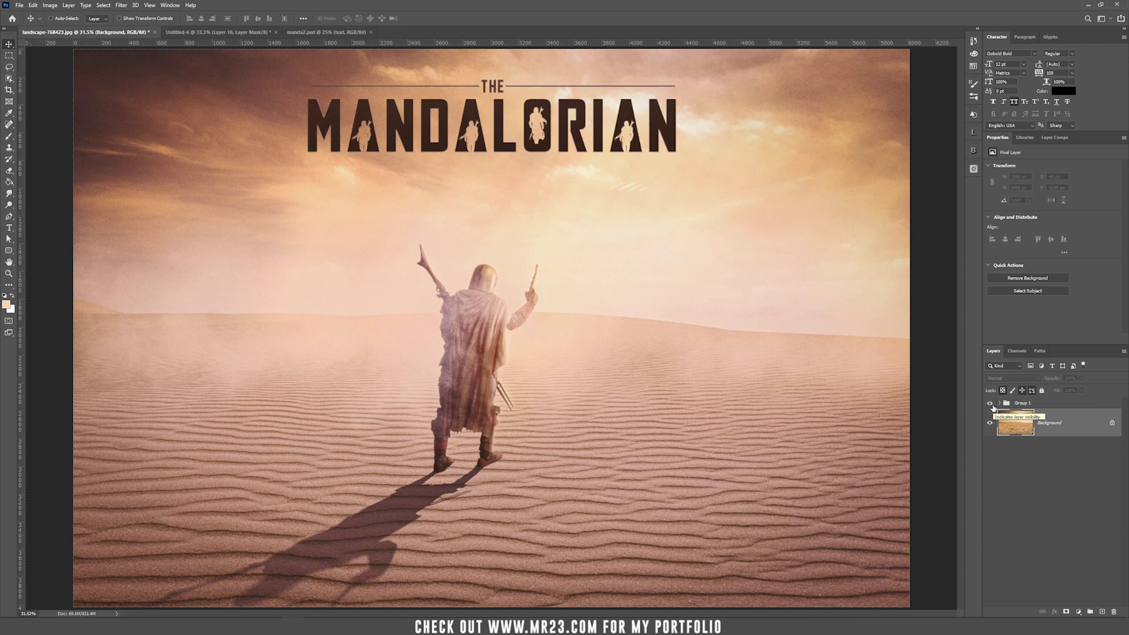
pyautogui.click(991, 404)
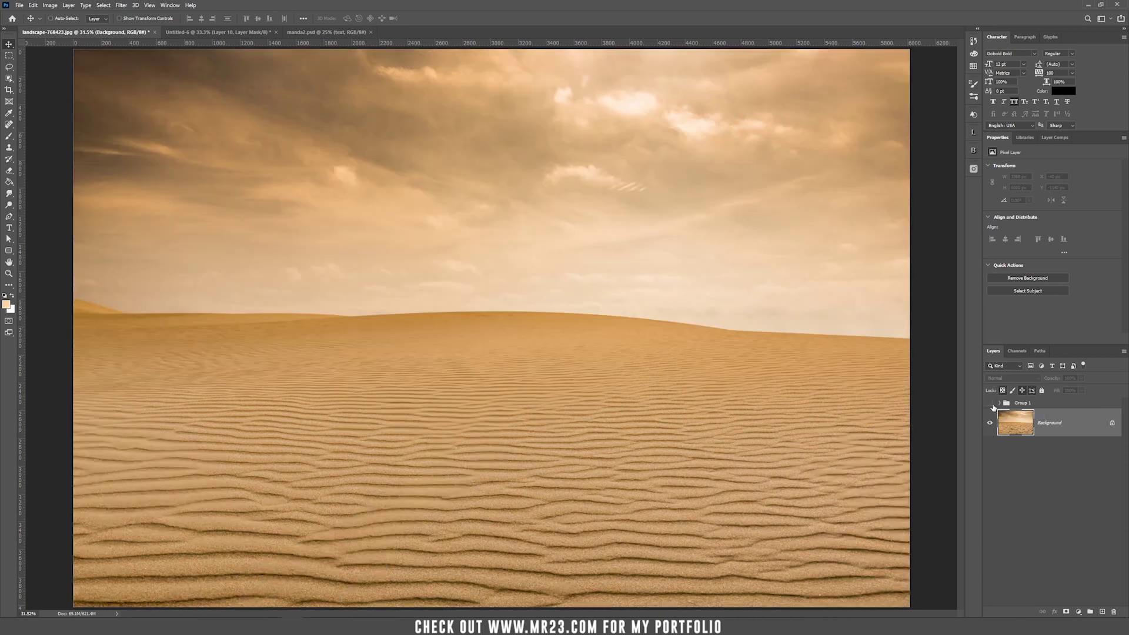
pyautogui.click(991, 404)
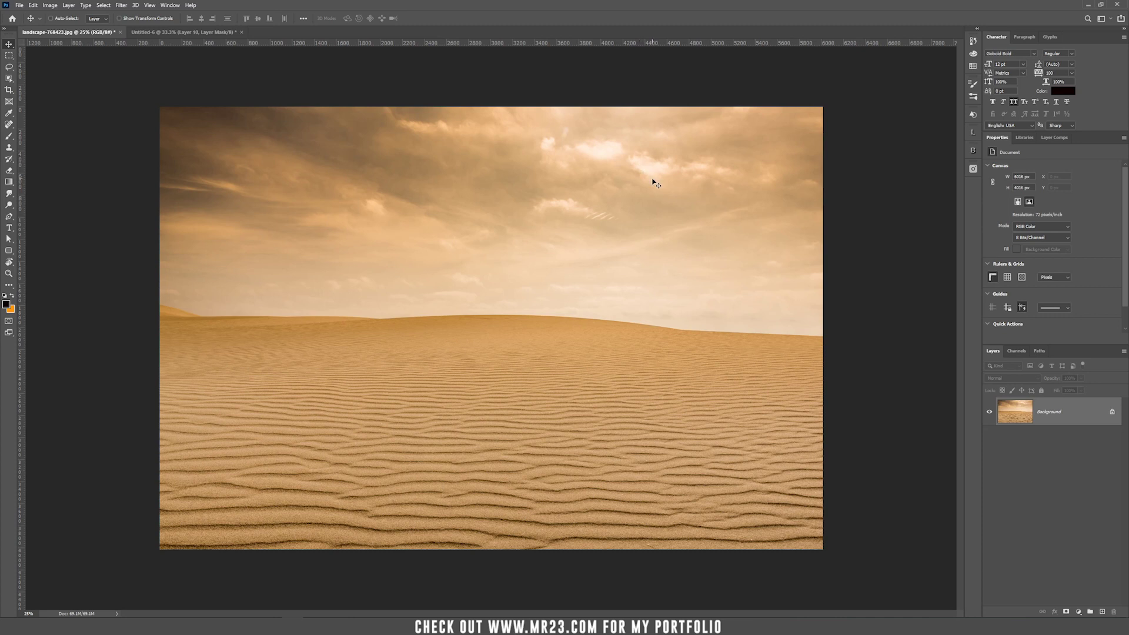
# Create a new layer and fill it with a Noise-type gradient running diagonally from the canvas's lower-right corner to its upper-left corner
pyautogui.click(1103, 612)
pyautogui.click(11, 185)
pyautogui.click(47, 182)
pyautogui.click(65, 19)
pyautogui.click(299, 261)
pyautogui.click(307, 271)
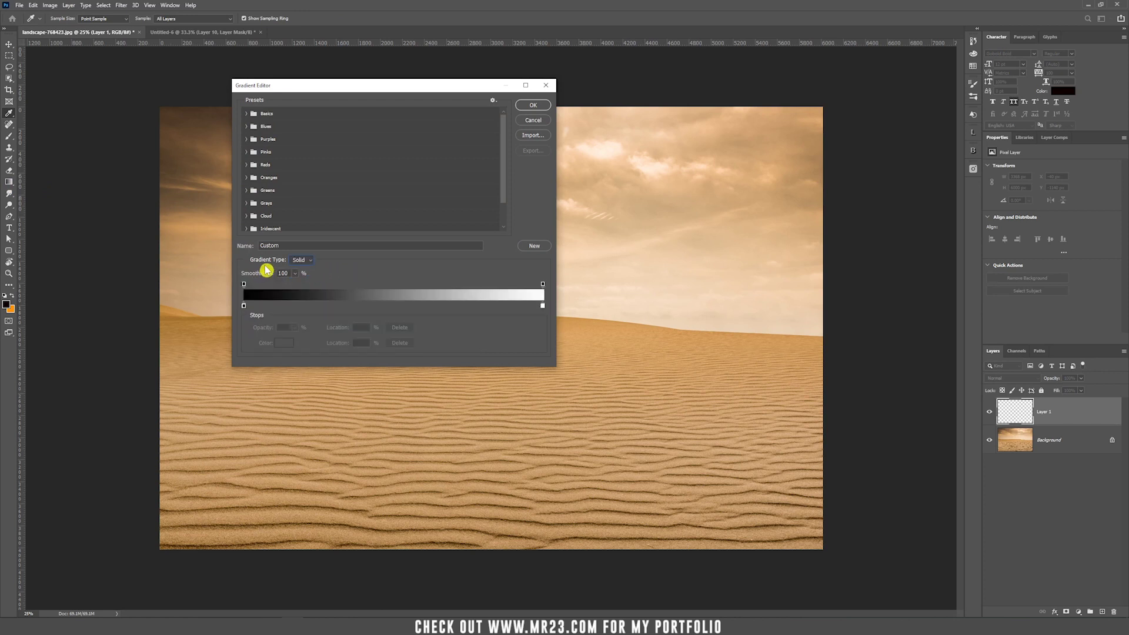
pyautogui.click(304, 262)
pyautogui.click(308, 273)
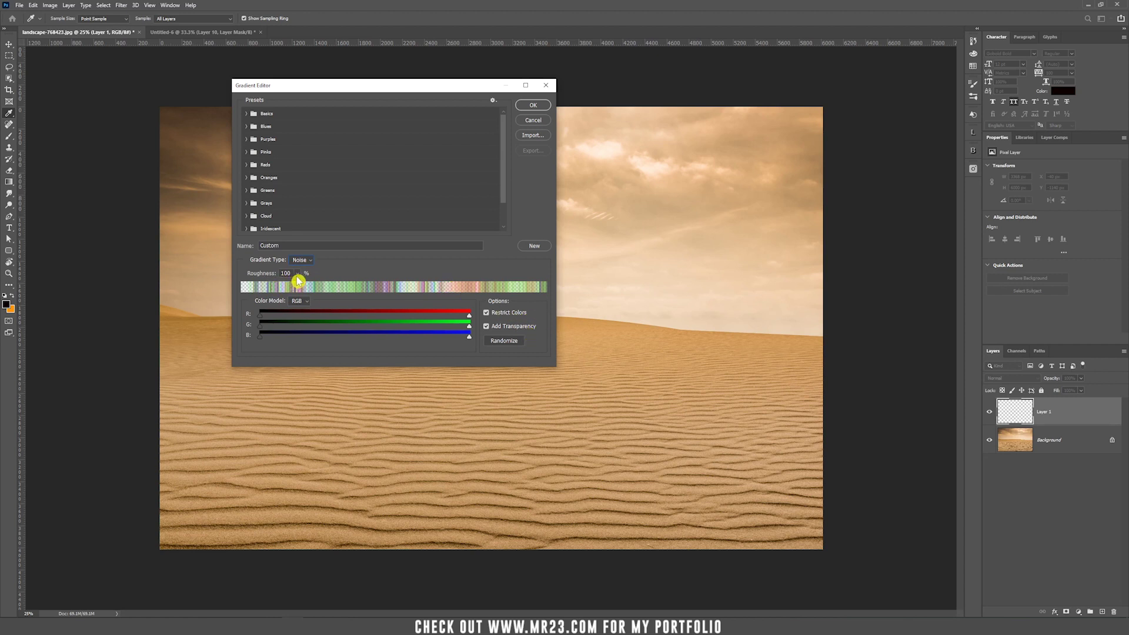
pyautogui.click(533, 105)
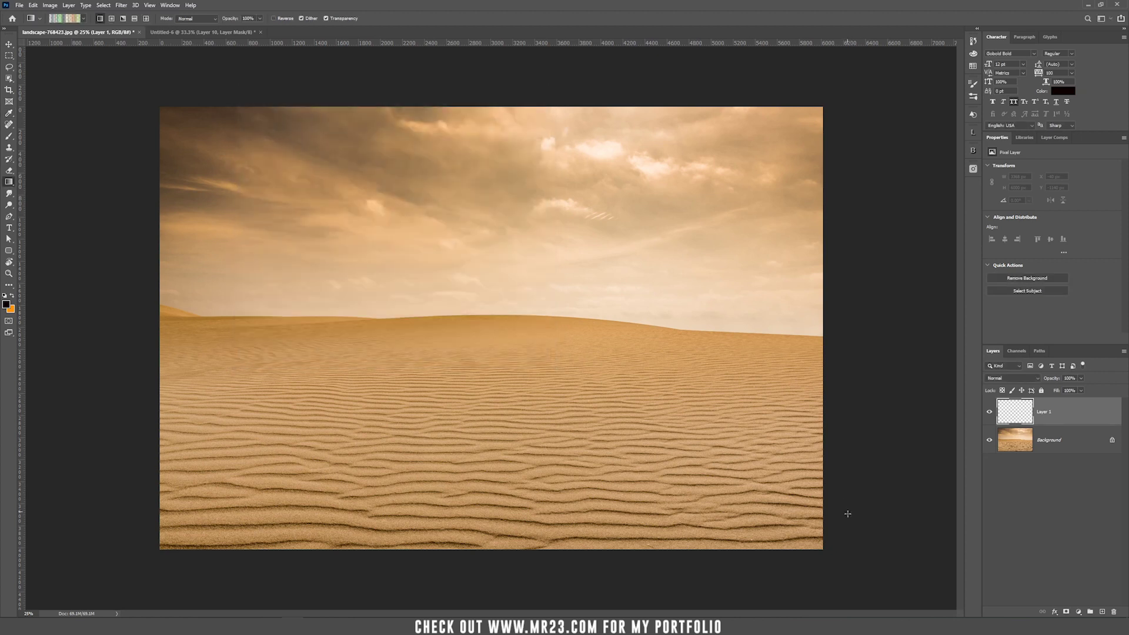
pyautogui.moveTo(857, 534); pyautogui.dragTo(142, 110)
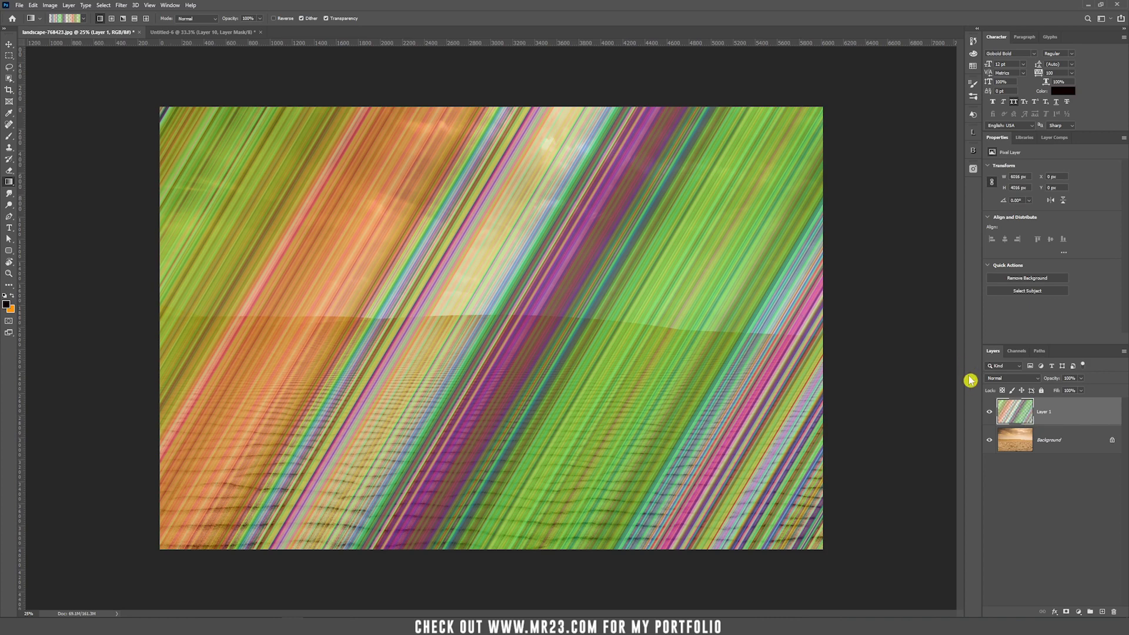
# Desaturate the striped gradient layer and set its blend mode to Screen
pyautogui.press('v')
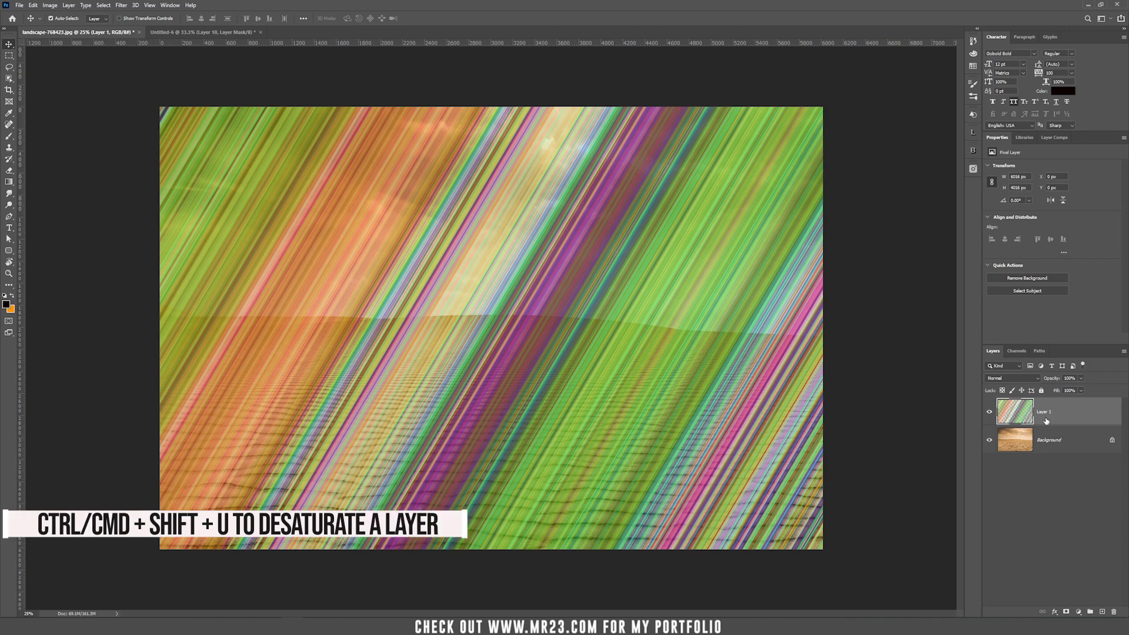
pyautogui.hotkey('ctrl', 'shift', 'u')
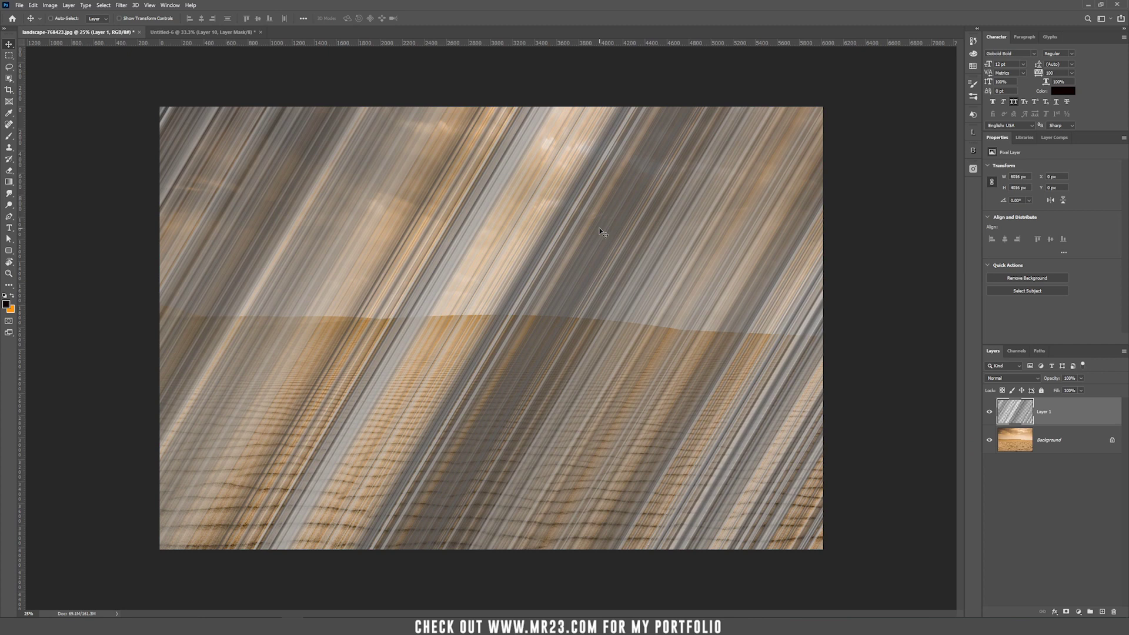
pyautogui.click(1000, 379)
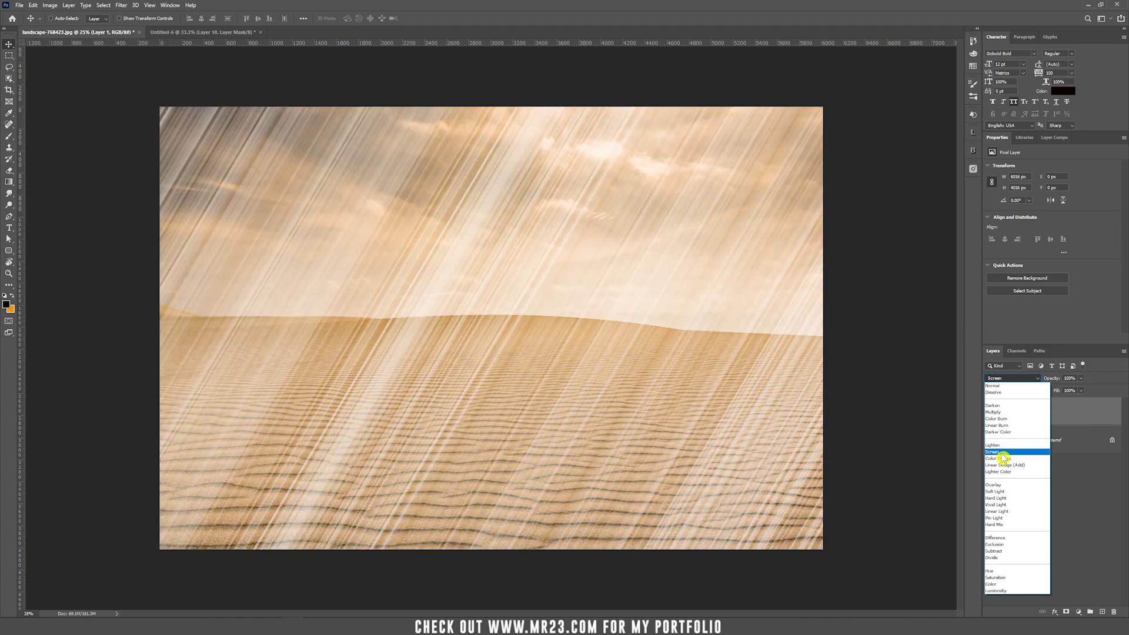
pyautogui.click(1000, 452)
# Convert the gradient layer to a smart object and apply a Gaussian Blur with a 22-pixel radius
pyautogui.rightClick(1073, 424)
pyautogui.click(1066, 169)
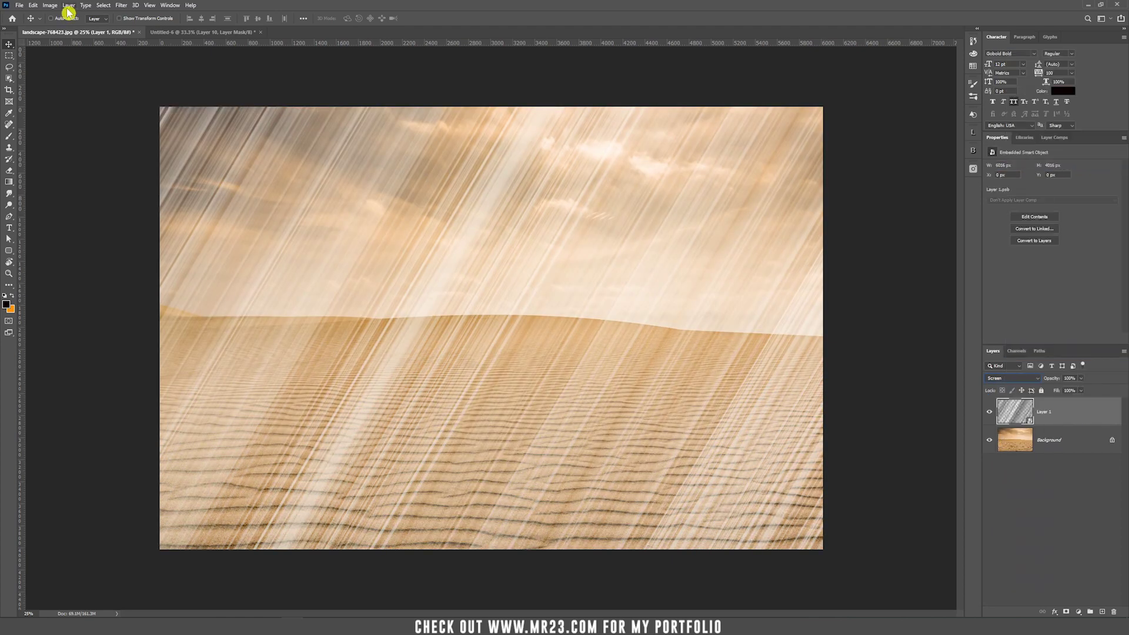
pyautogui.click(122, 6)
pyautogui.moveTo(159, 105)
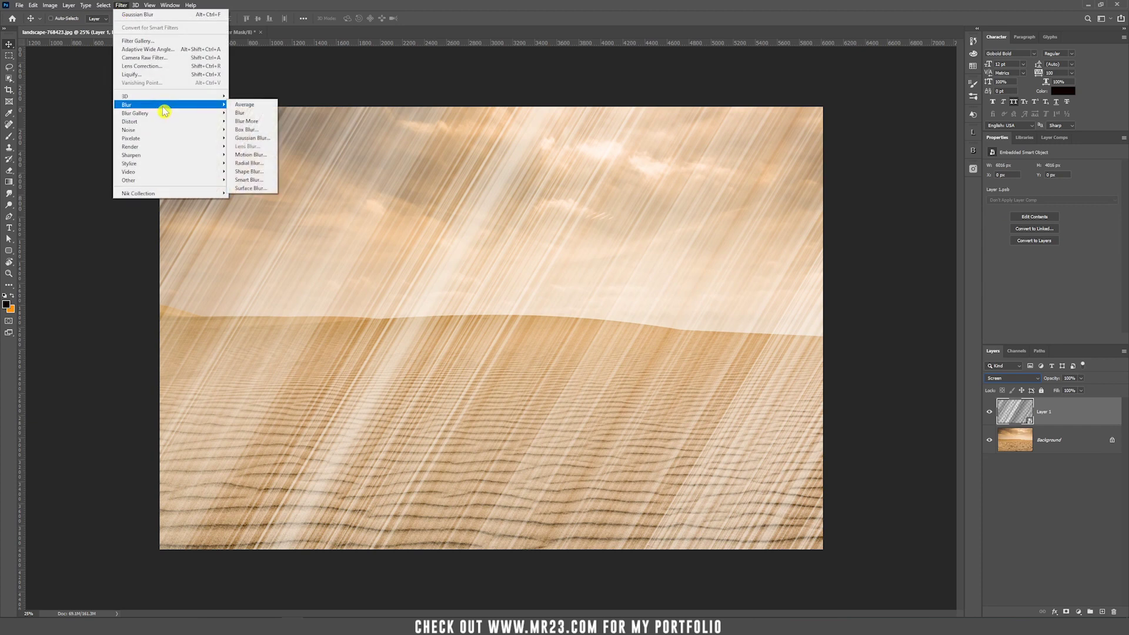
pyautogui.click(271, 138)
pyautogui.moveTo(290, 247); pyautogui.dragTo(287, 246)
pyautogui.write('22')
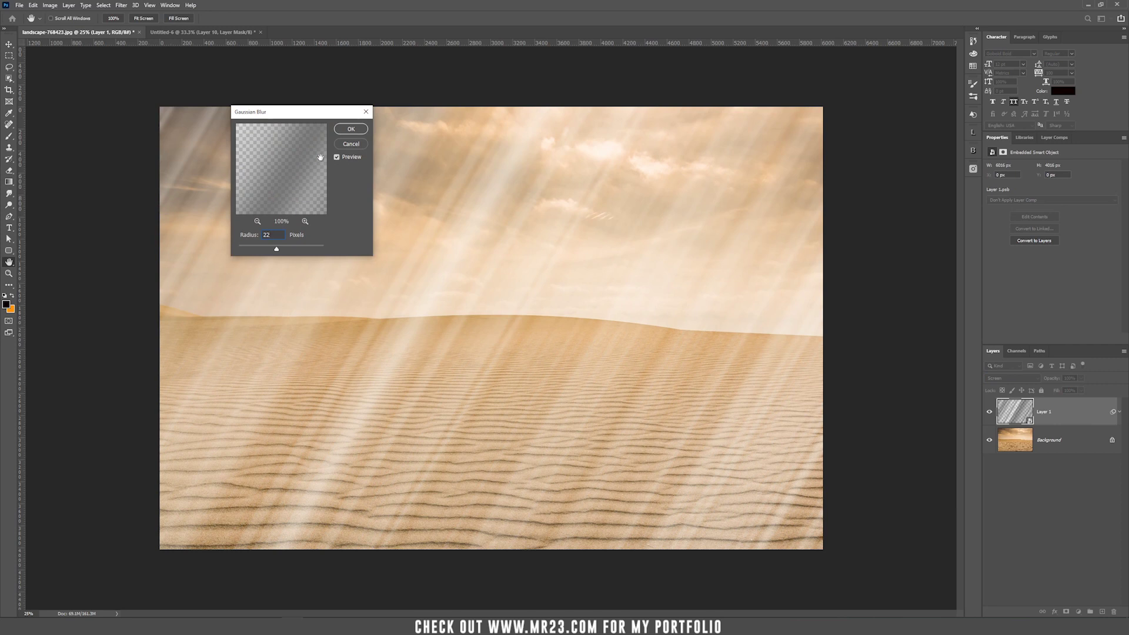
pyautogui.click(351, 130)
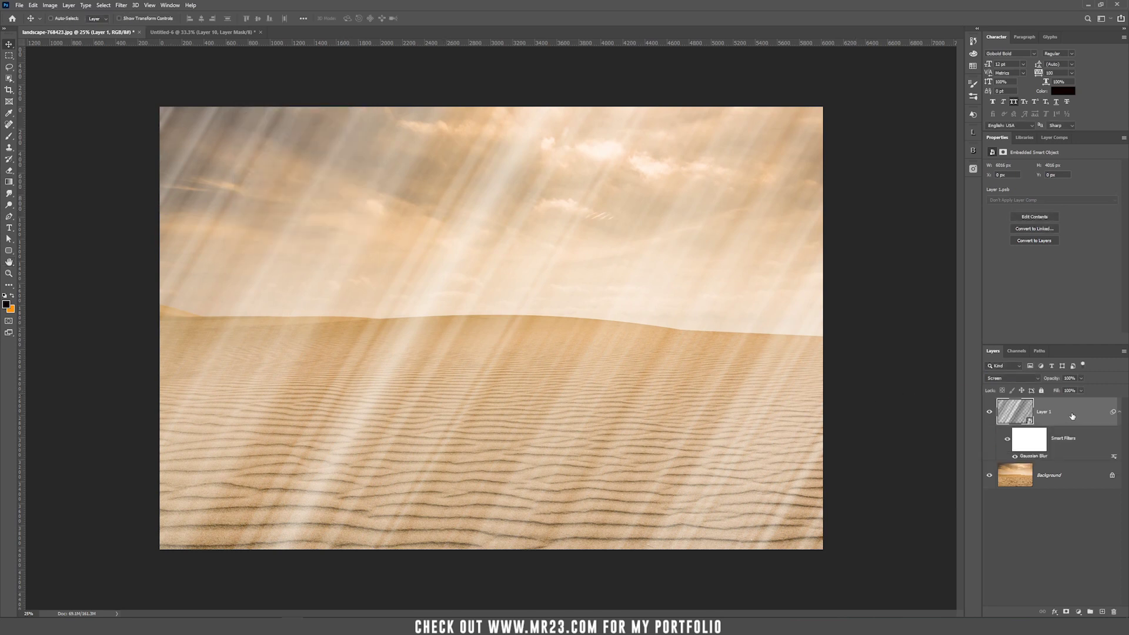
# Add a black mask to Layer 1 and paint white with a smaller soft brush to reveal light rays below the bright clouds
pyautogui.click(983, 426)
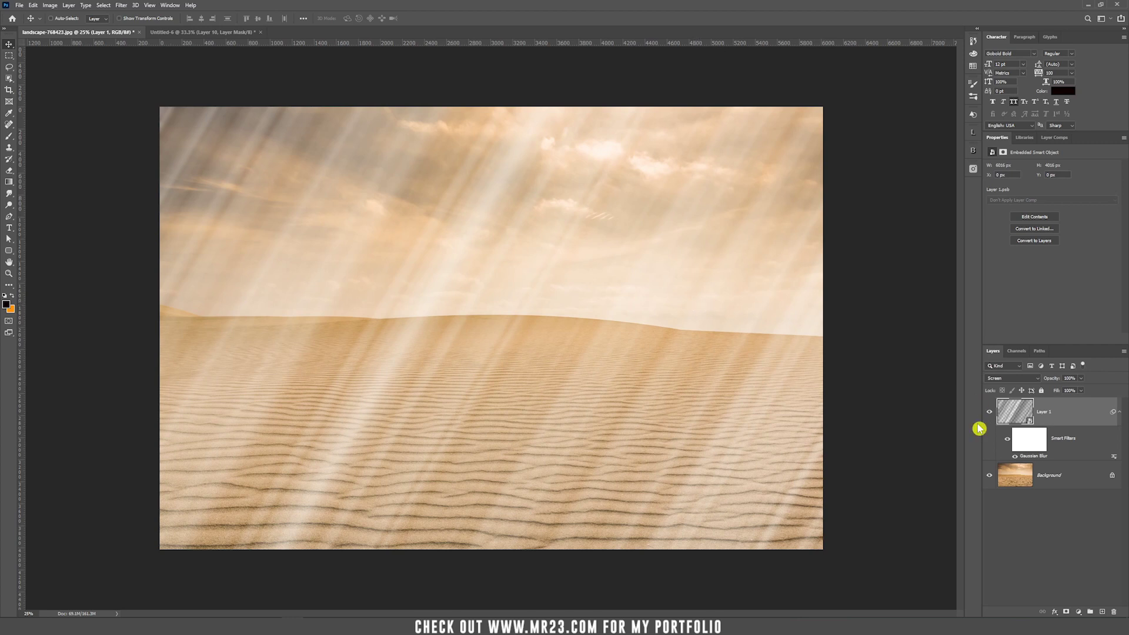
pyautogui.keyDown('alt'); pyautogui.click(1067, 613); pyautogui.keyUp('alt')
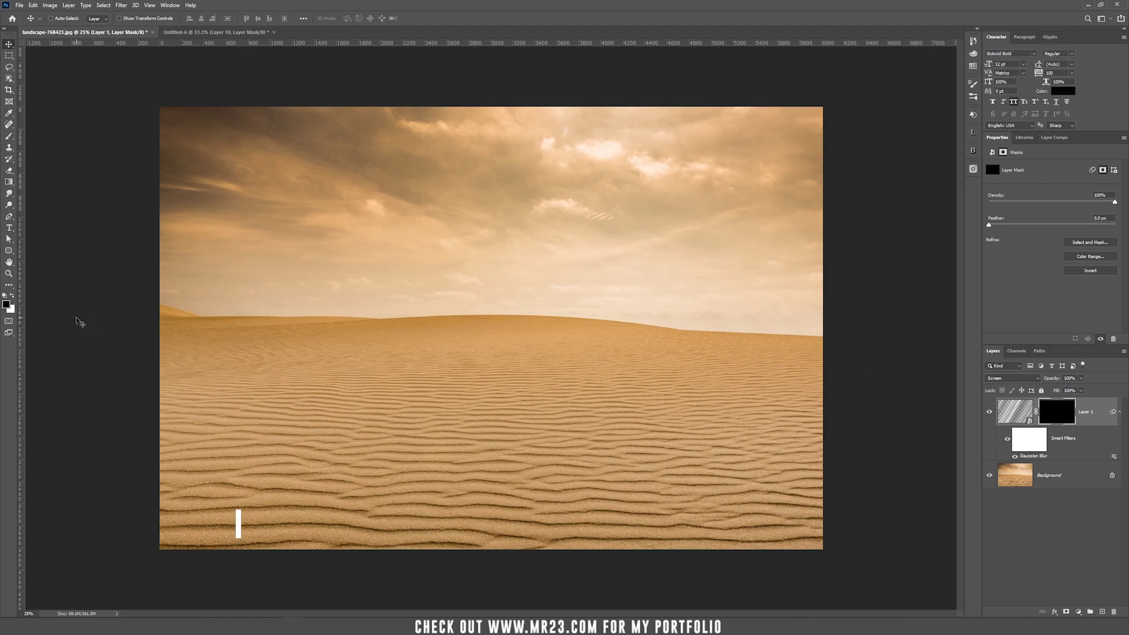
pyautogui.press('b')
pyautogui.click(12, 297)
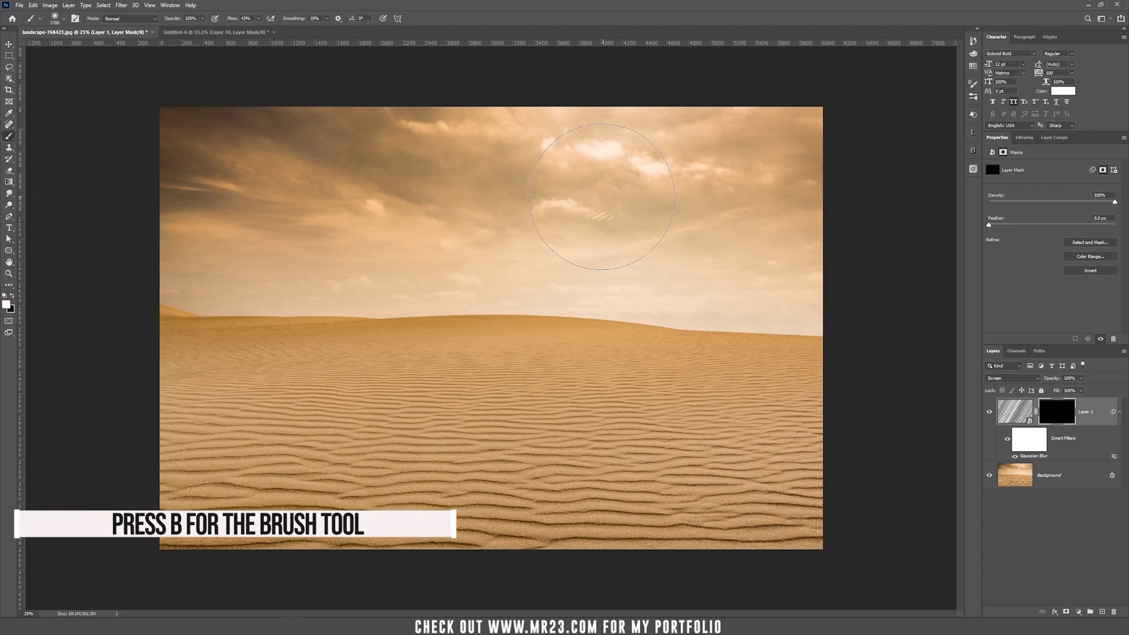
pyautogui.press('[')
pyautogui.press('[')
pyautogui.press('[')
pyautogui.press('[')
pyautogui.press('[')
pyautogui.press('[')
pyautogui.press('[')
pyautogui.press('[')
pyautogui.press('[')
pyautogui.press('[')
pyautogui.press('[')
pyautogui.press('[')
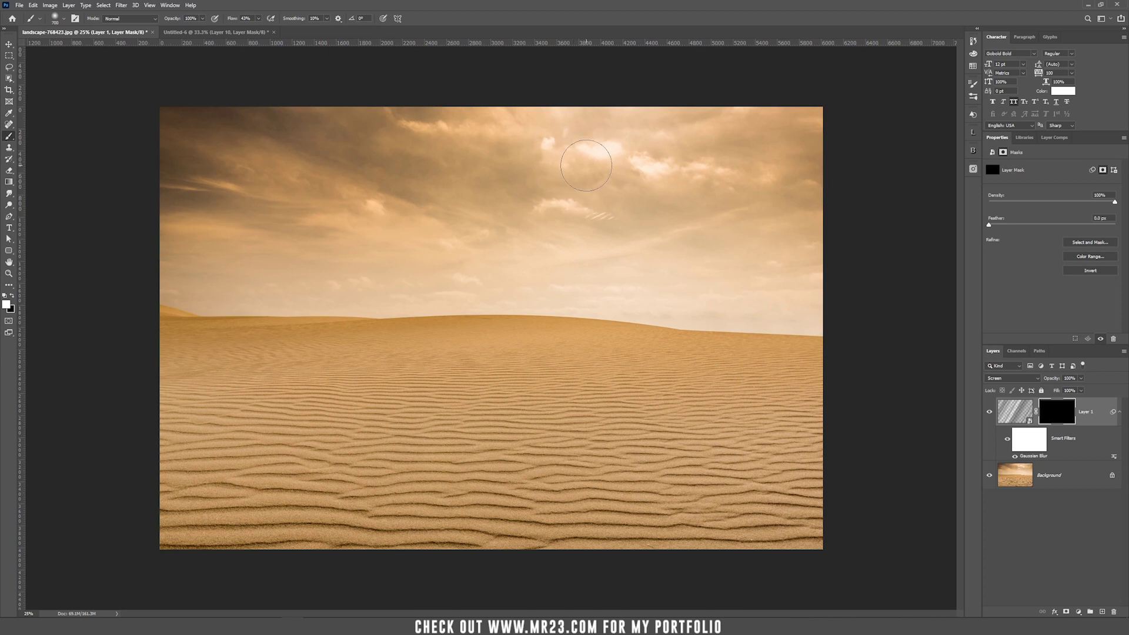
pyautogui.moveTo(601, 160); pyautogui.dragTo(486, 282)
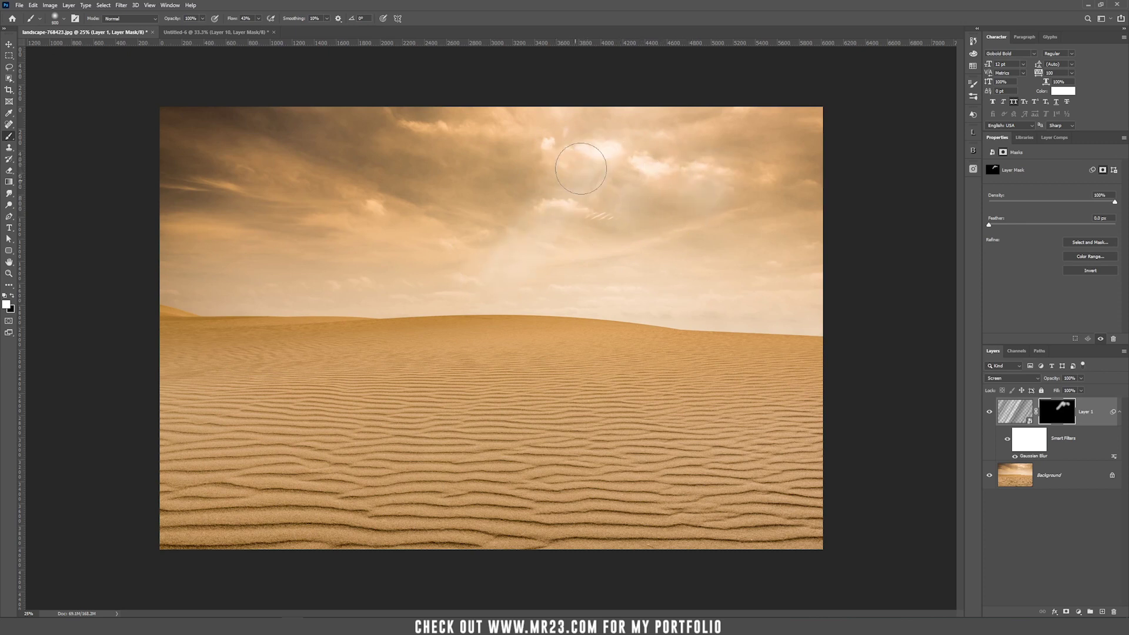
pyautogui.moveTo(579, 156); pyautogui.dragTo(553, 285)
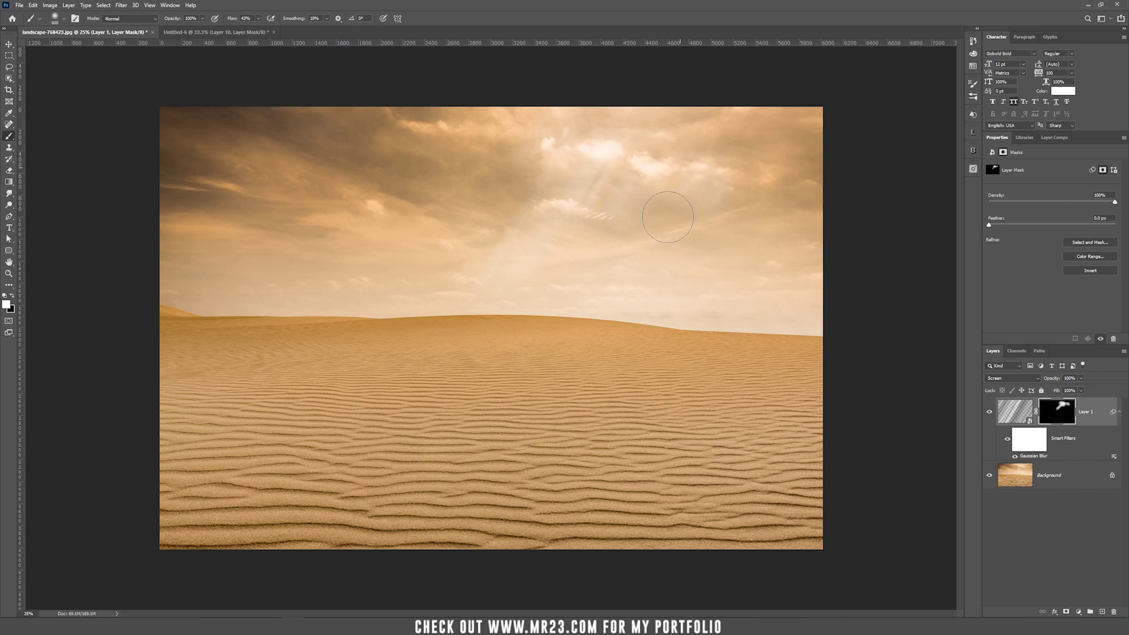
pyautogui.moveTo(358, 212)
pyautogui.mouseDown()
pyautogui.moveTo(362, 230)
pyautogui.moveTo(370, 218)
pyautogui.moveTo(353, 276)
pyautogui.mouseUp()
pyautogui.moveTo(411, 112); pyautogui.dragTo(400, 179)
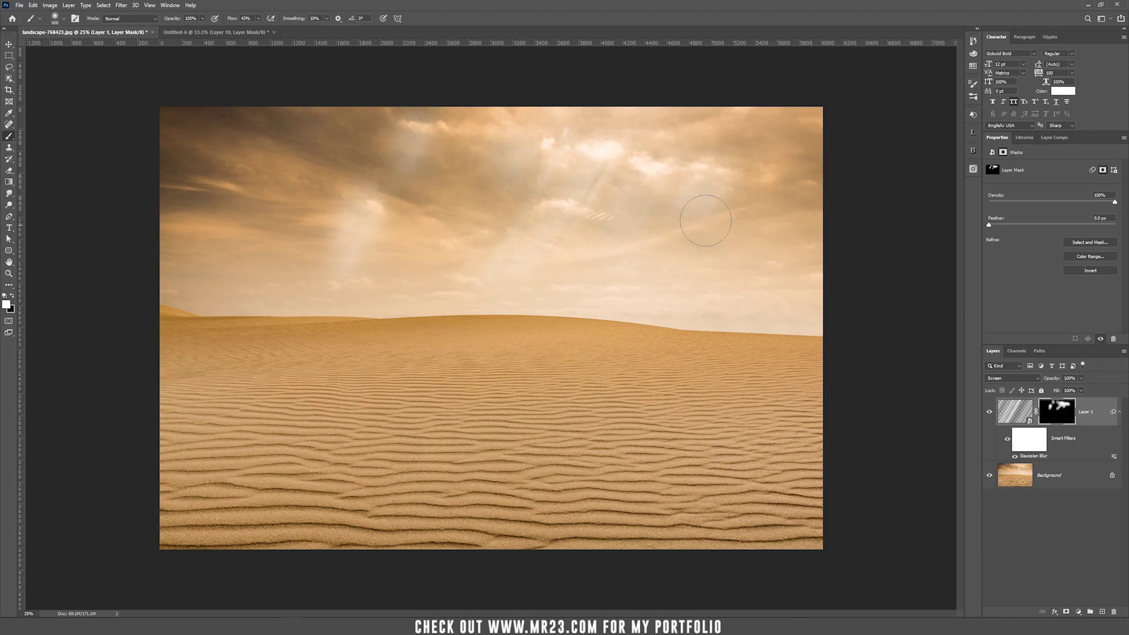
# Enlarge the brush to about 1100 px and paint white on the mask to extend the central light rays down onto the dunes
pyautogui.press(']')
pyautogui.press(']')
pyautogui.press(']')
pyautogui.press(']')
pyautogui.press(']')
pyautogui.press(']')
pyautogui.press(']')
pyautogui.press(']')
pyautogui.press(']')
pyautogui.press(']')
pyautogui.press(']')
pyautogui.moveTo(575, 221); pyautogui.dragTo(476, 376)
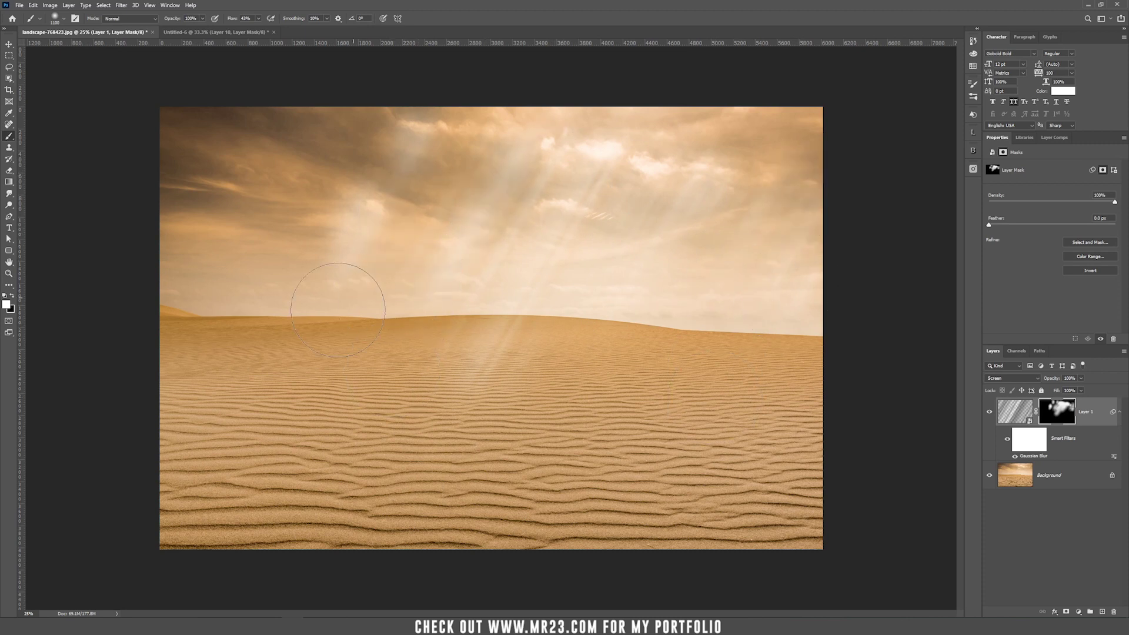
# Paint black on Layer 1's mask to soften the light rays in the sky and along the horizon
pyautogui.click(12, 296)
pyautogui.moveTo(255, 296)
pyautogui.mouseDown()
pyautogui.moveTo(480, 332)
pyautogui.moveTo(456, 412)
pyautogui.moveTo(496, 270)
pyautogui.moveTo(418, 253)
pyautogui.moveTo(368, 180)
pyautogui.moveTo(361, 214)
pyautogui.moveTo(386, 169)
pyautogui.mouseUp()
pyautogui.press('v')
# Add a Solid Color fill layer above the light rays and clip it to Layer 1
pyautogui.click(1079, 612)
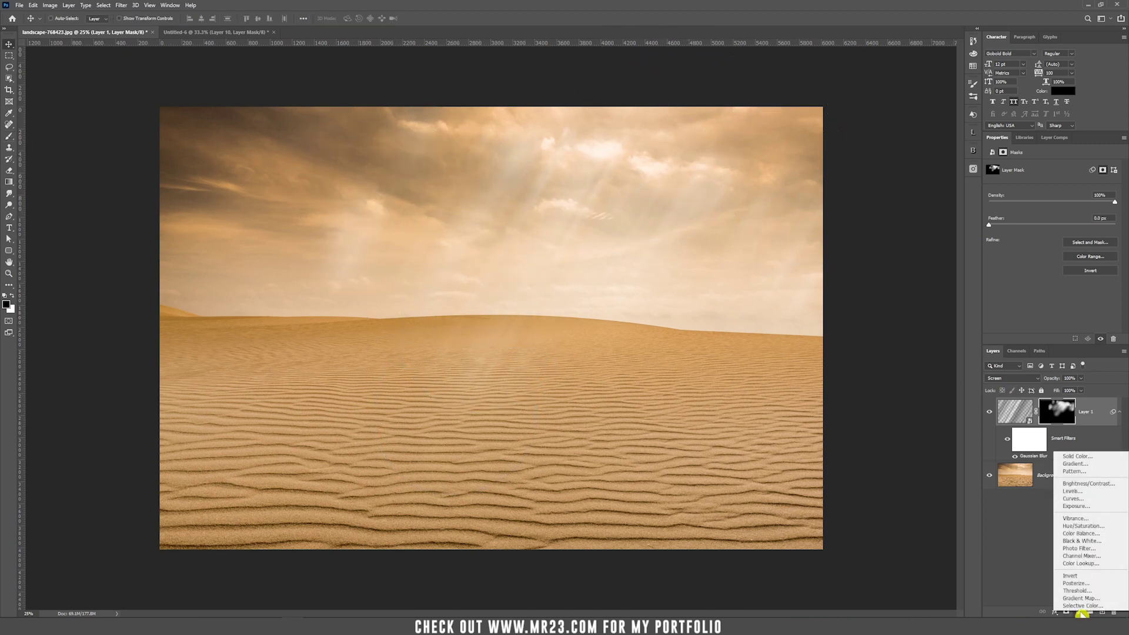
pyautogui.click(1111, 460)
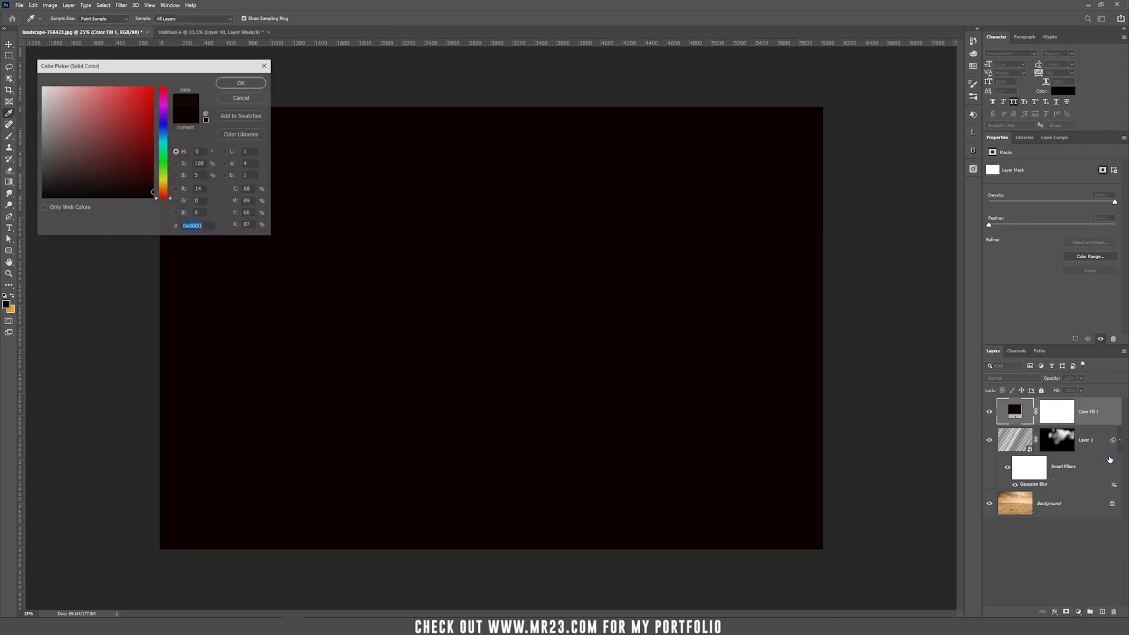
pyautogui.click(242, 84)
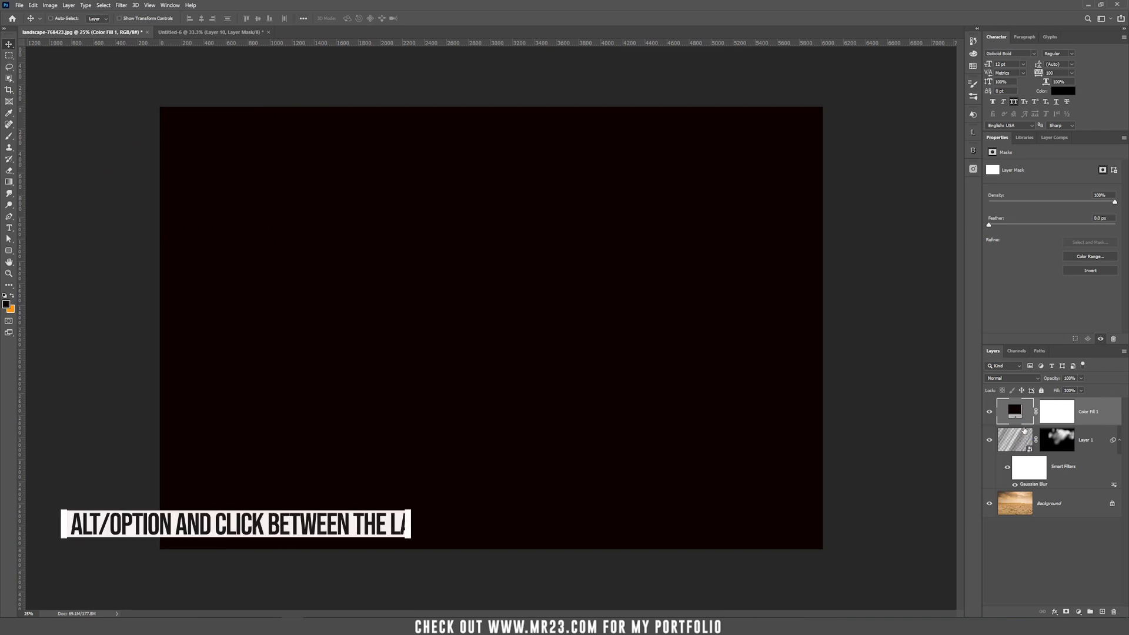
pyautogui.keyDown('alt'); pyautogui.click(1029, 422); pyautogui.keyUp('alt')
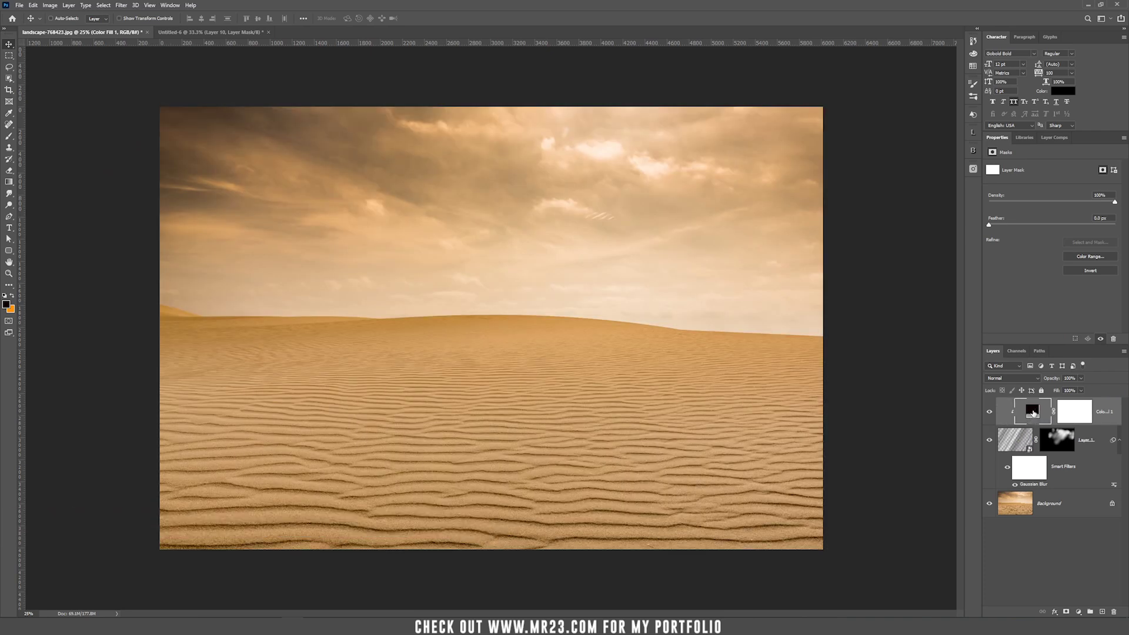
# Recolour the clipped fill to a warm orange-brown based on a tone sampled from the sky
pyautogui.doubleClick(1033, 412)
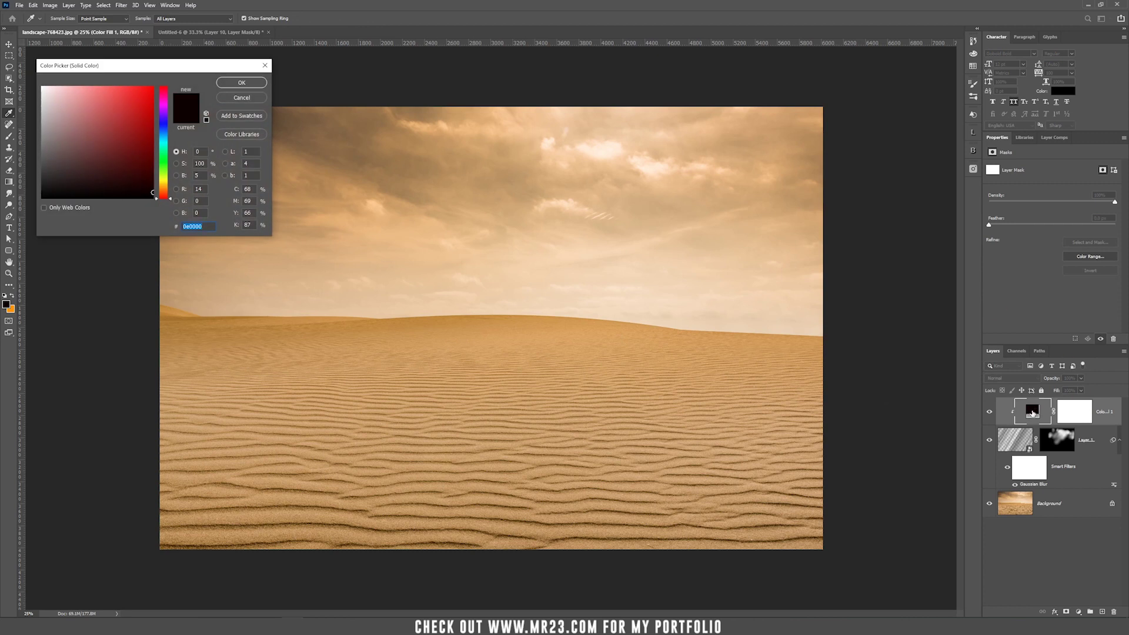
pyautogui.click(529, 141)
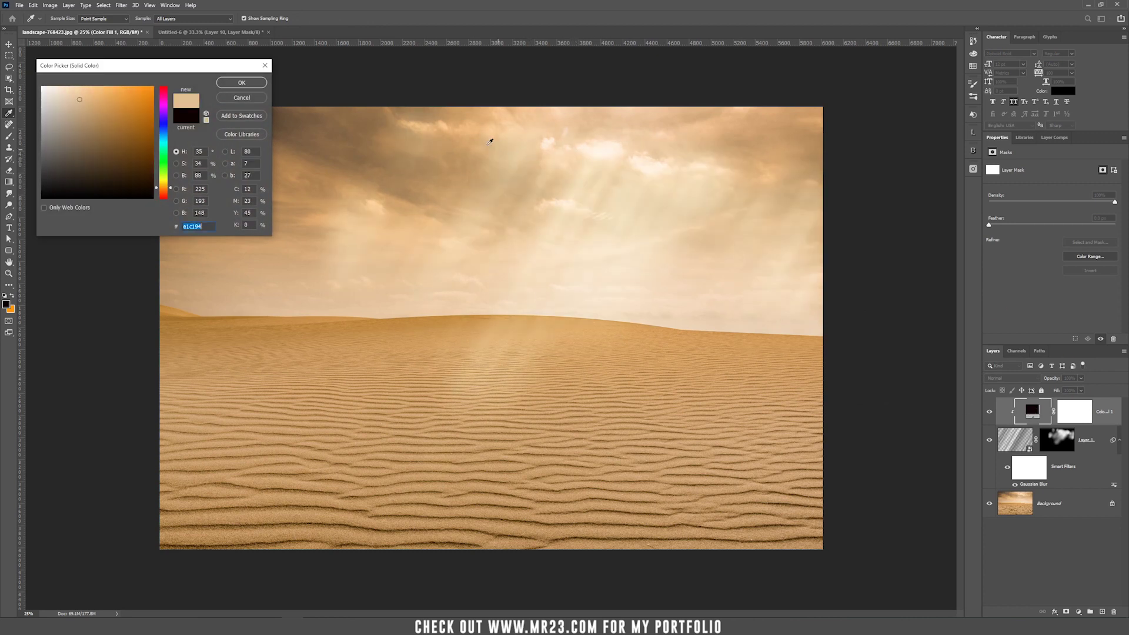
pyautogui.moveTo(460, 120); pyautogui.dragTo(433, 137)
pyautogui.click(777, 145)
pyautogui.click(783, 145)
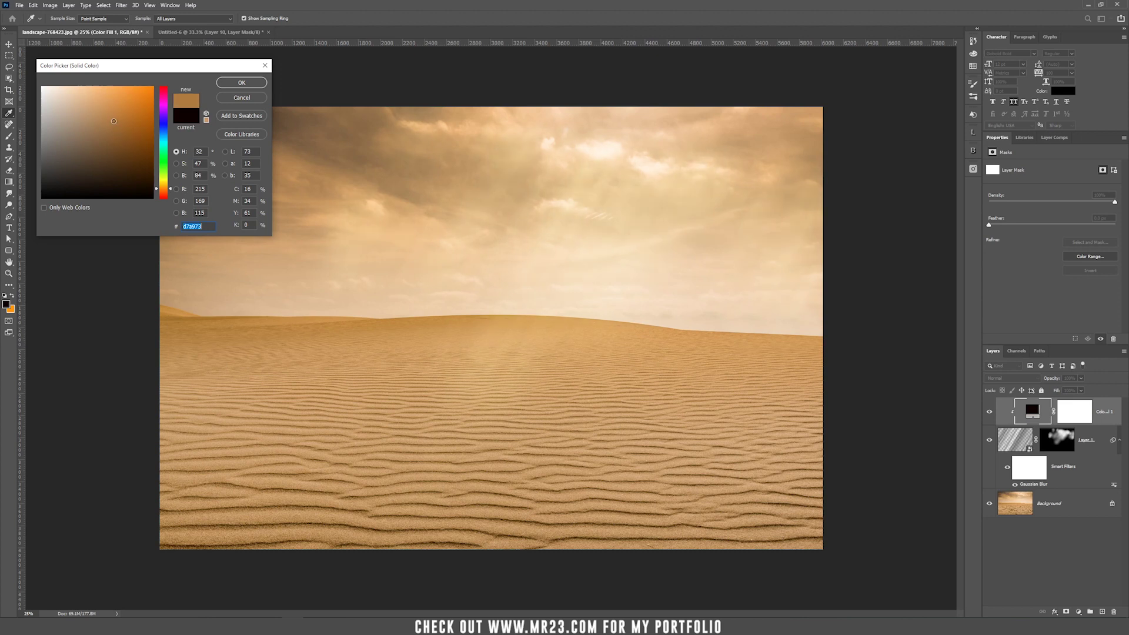
pyautogui.moveTo(114, 122)
pyautogui.mouseDown()
pyautogui.moveTo(121, 134)
pyautogui.moveTo(116, 121)
pyautogui.mouseUp()
pyautogui.click(241, 83)
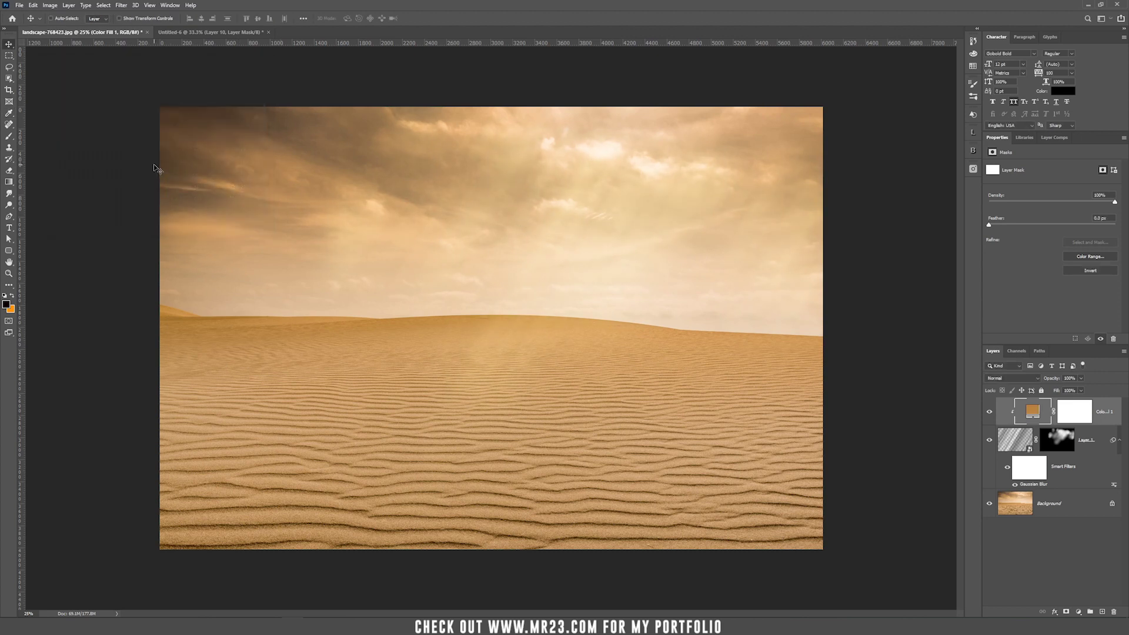
# In the figure photo document, hide Layers 5 to 9 and check the Layer 10 cutout by turning its mask off and on
pyautogui.click(204, 32)
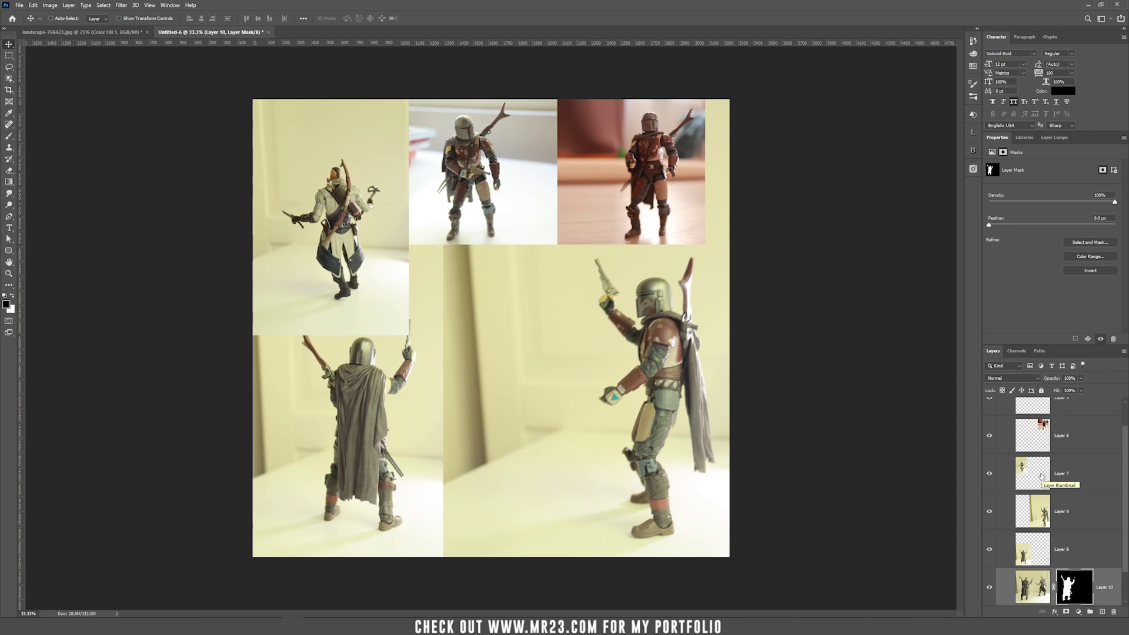
pyautogui.scroll(-1, 1083, 522)
pyautogui.scroll(1, 1083, 522)
pyautogui.moveTo(990, 549); pyautogui.dragTo(986, 470)
pyautogui.moveTo(987, 416); pyautogui.dragTo(988, 402)
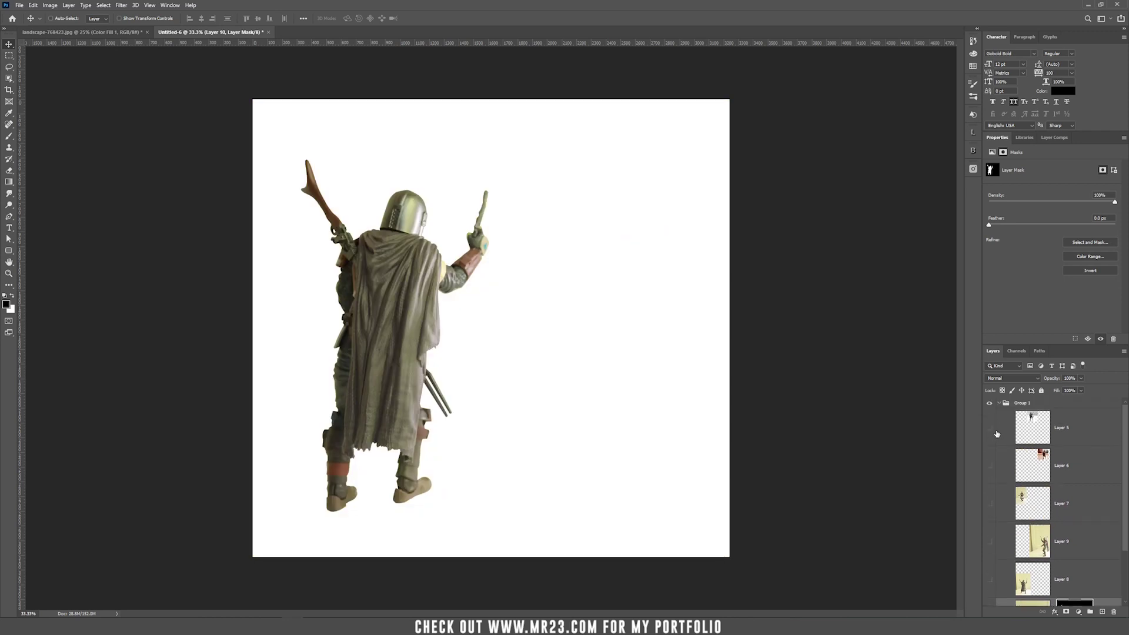
pyautogui.scroll(-1, 1079, 559)
pyautogui.keyDown('shift'); pyautogui.click(1080, 559); pyautogui.keyUp('shift')
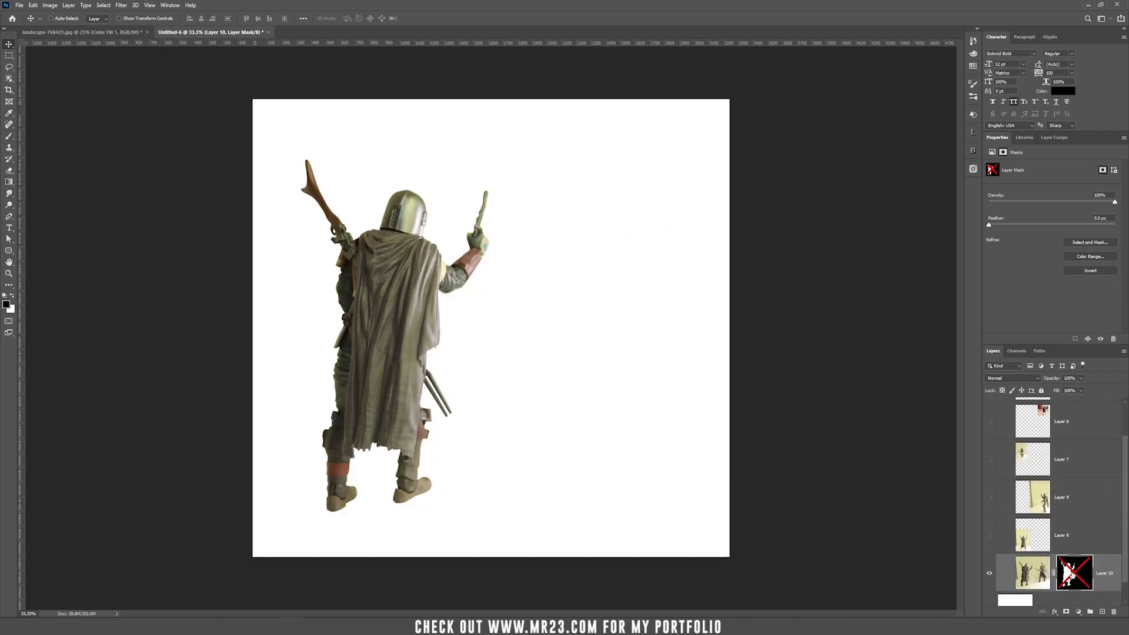
pyautogui.keyDown('shift'); pyautogui.click(1075, 571); pyautogui.keyUp('shift')
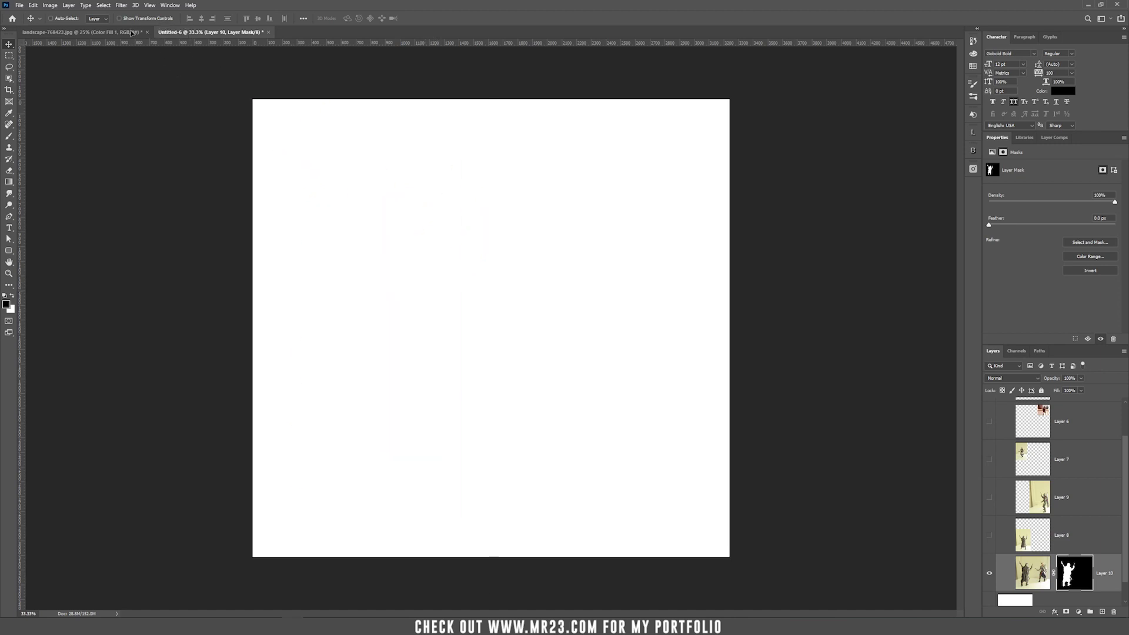
# Bring the masked figure into the desert landscape document and tighten its mask with a negative edge shift and more contrast
pyautogui.click(132, 33)
pyautogui.moveTo(450, 272); pyautogui.dragTo(471, 332)
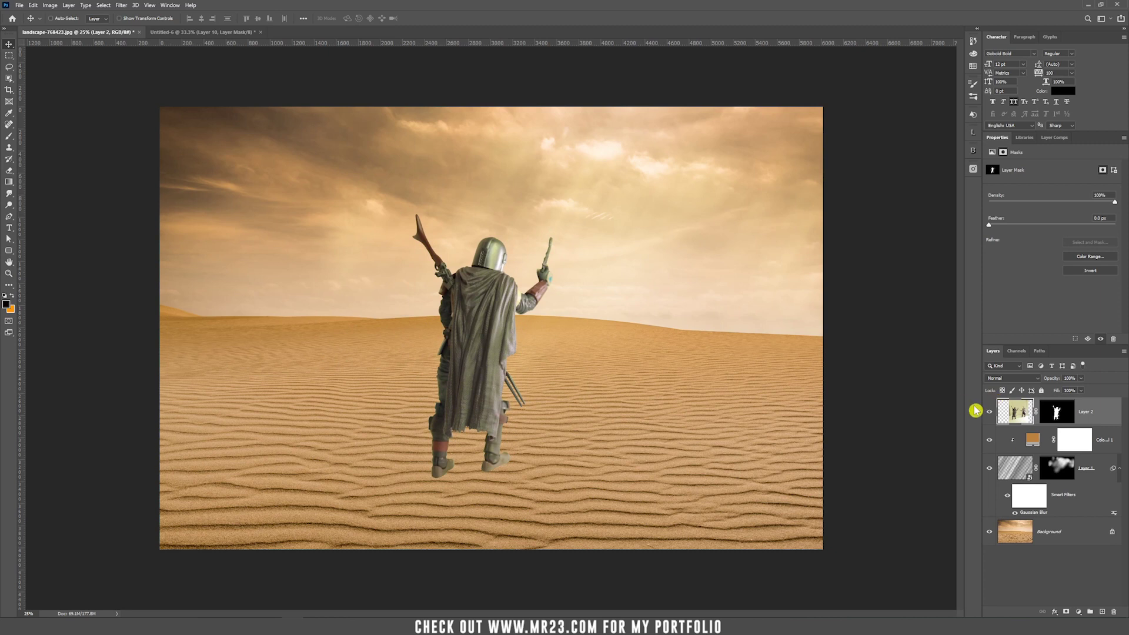
pyautogui.hotkey('ctrl', 'alt', 'r')
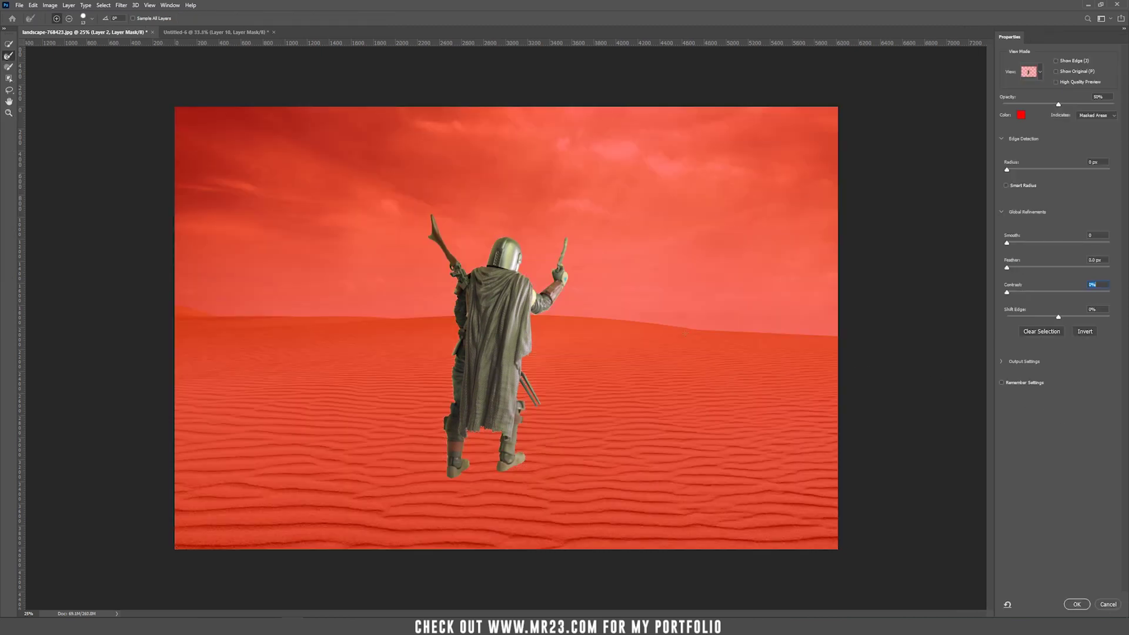
pyautogui.moveTo(1059, 317); pyautogui.dragTo(1039, 320)
pyautogui.moveTo(1008, 292); pyautogui.dragTo(1024, 272)
pyautogui.click(1077, 605)
# Convert the figure layer to a smart object, scale it to about 64.77%, and place it standing on the dunes near the centre
pyautogui.rightClick(1072, 401)
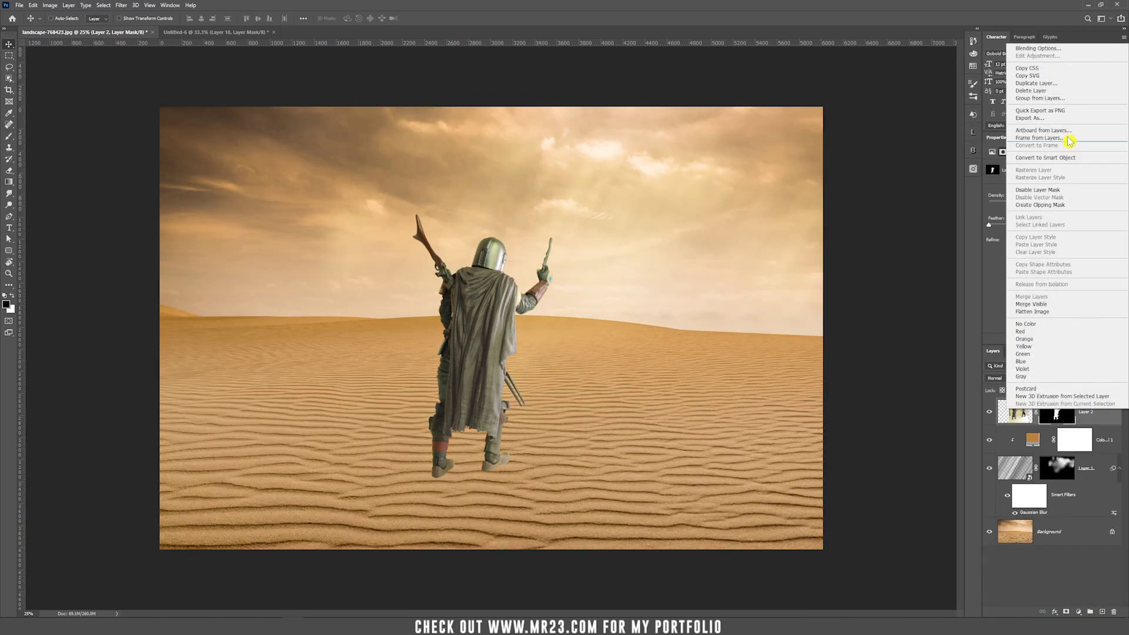
pyautogui.click(1067, 153)
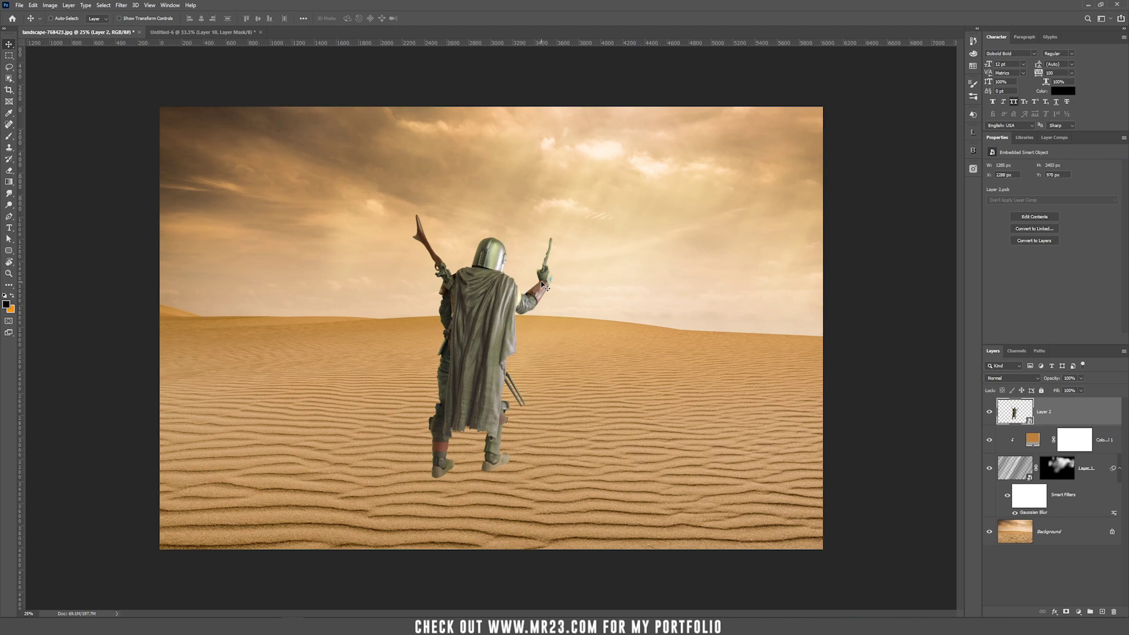
pyautogui.hotkey('ctrl', 't')
pyautogui.moveTo(557, 212); pyautogui.dragTo(517, 283)
pyautogui.moveTo(476, 345); pyautogui.dragTo(503, 325)
pyautogui.moveTo(544, 261); pyautogui.dragTo(529, 287)
pyautogui.moveTo(487, 339); pyautogui.dragTo(485, 317)
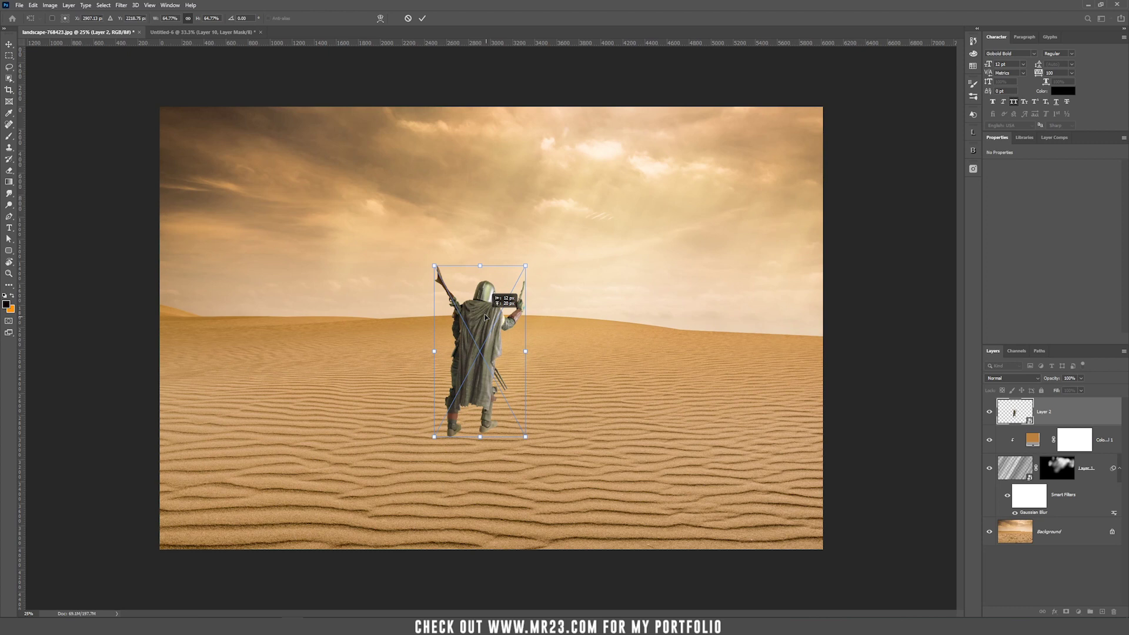
pyautogui.press('Return')
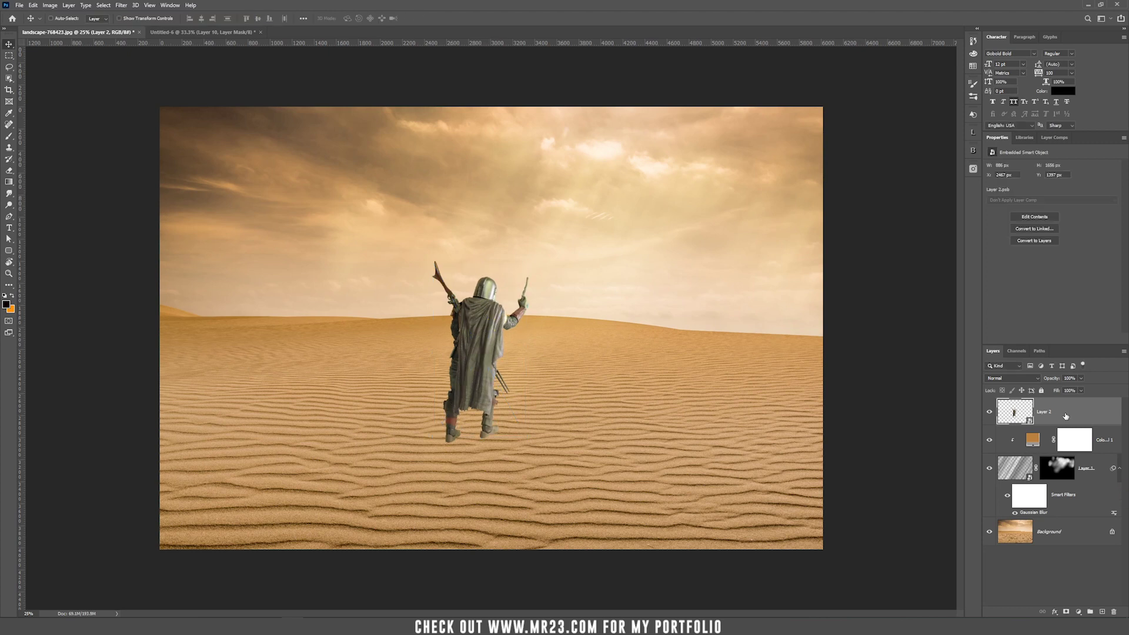
# Add a Curves adjustment layer above the figure and make the adjustment active instead of its mask
pyautogui.click(1078, 612)
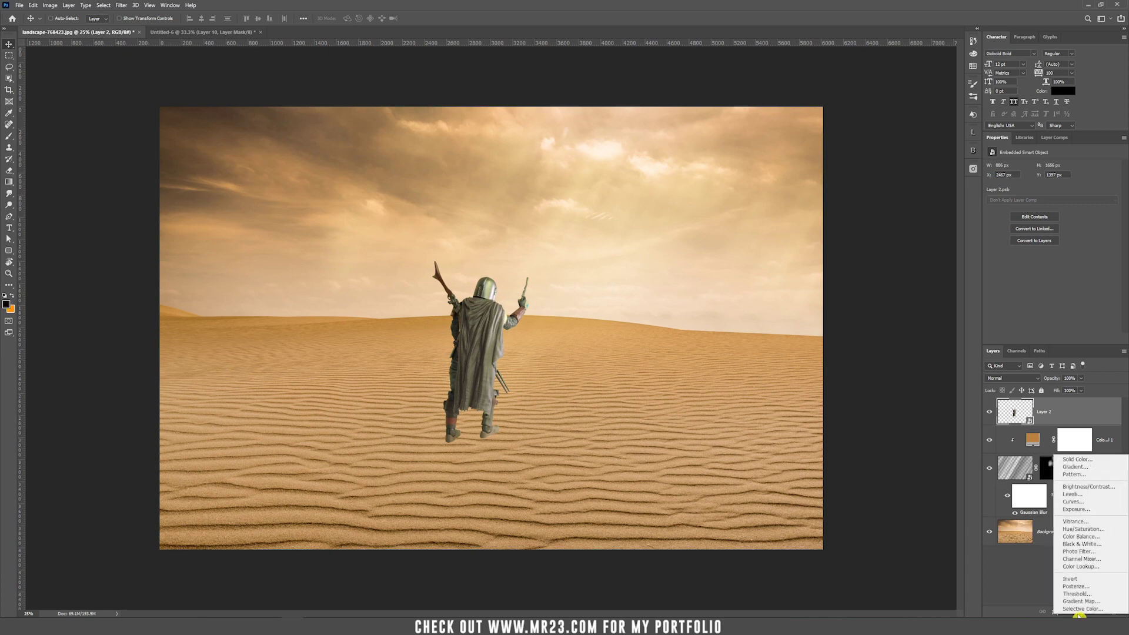
pyautogui.click(1091, 503)
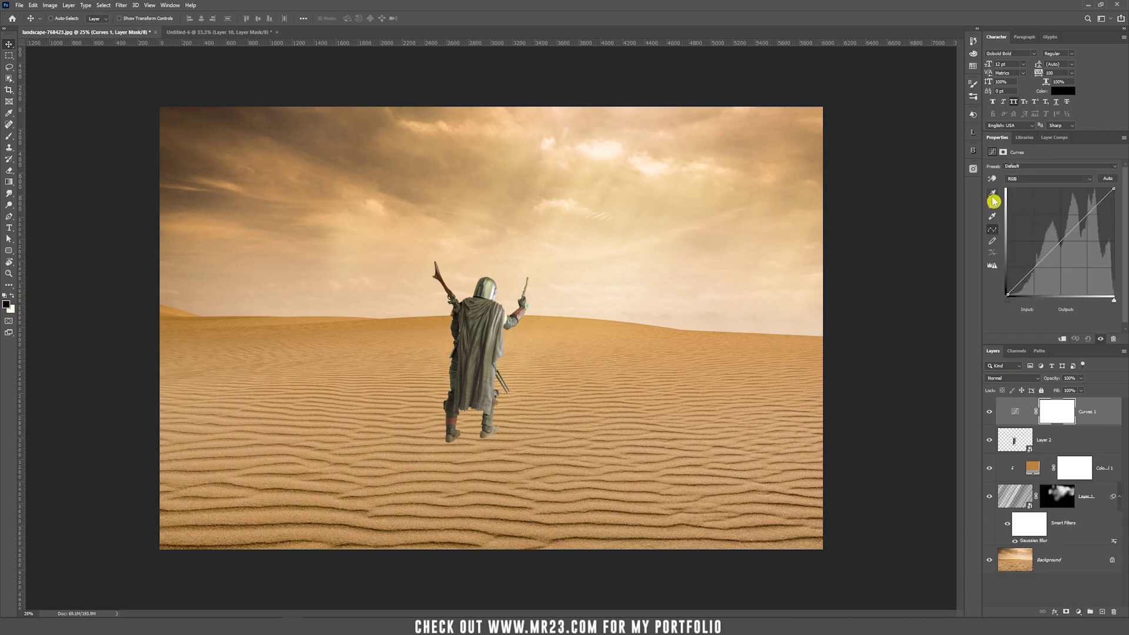
pyautogui.click(1015, 411)
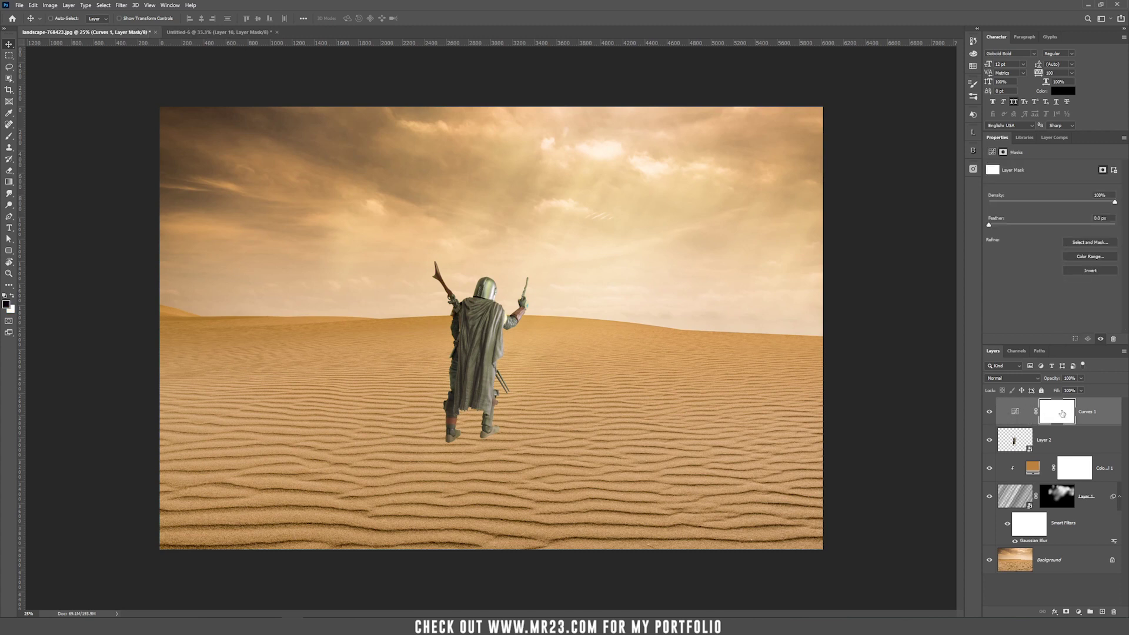
# Set the Curves target shadow colour to #1f0000 and the target highlight colour to #ffefda
pyautogui.click(995, 197)
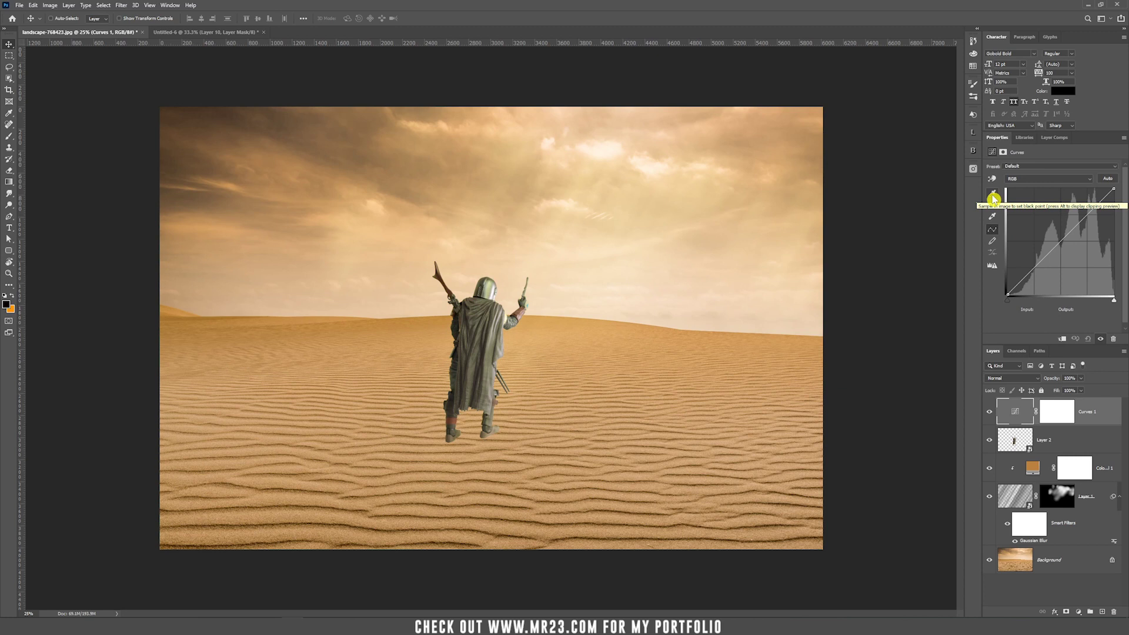
pyautogui.doubleClick(994, 199)
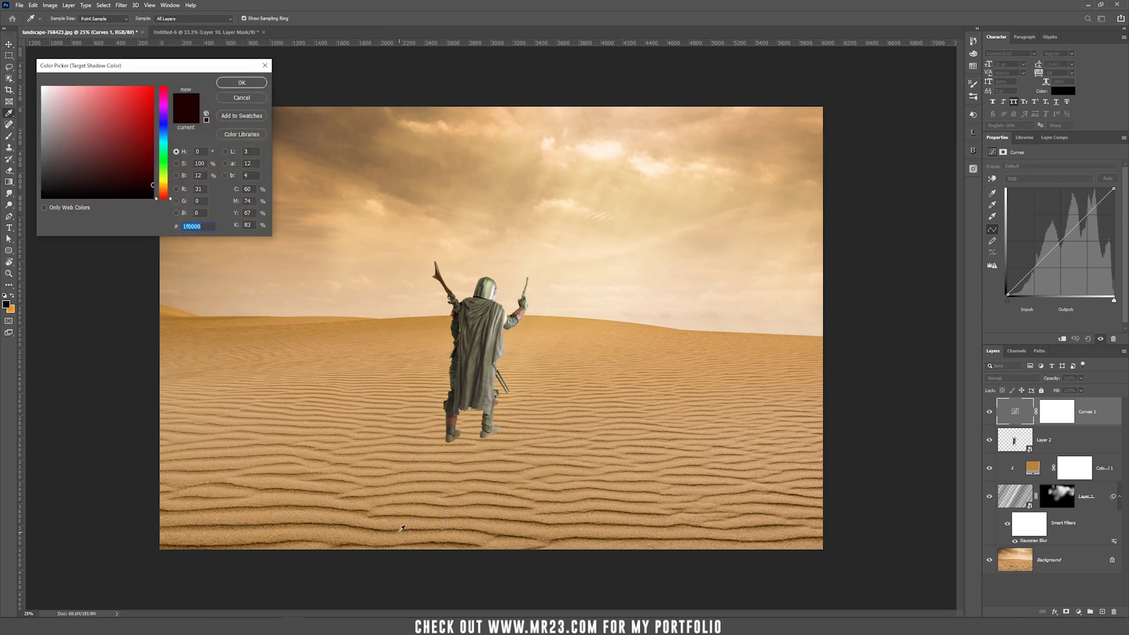
pyautogui.click(230, 84)
pyautogui.click(524, 228)
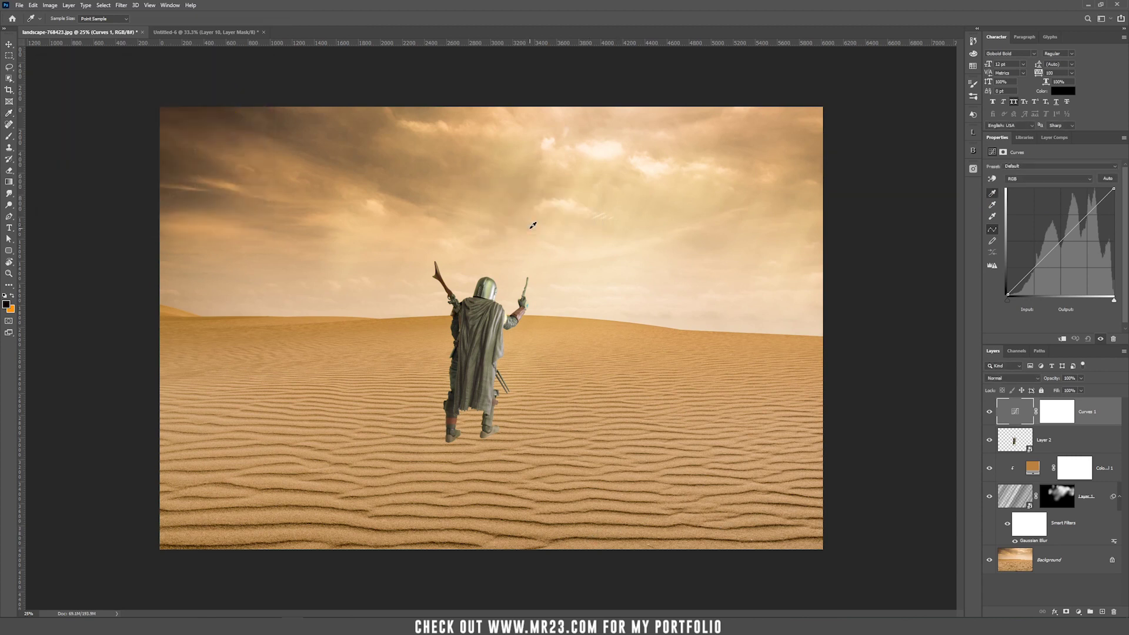
pyautogui.doubleClick(993, 217)
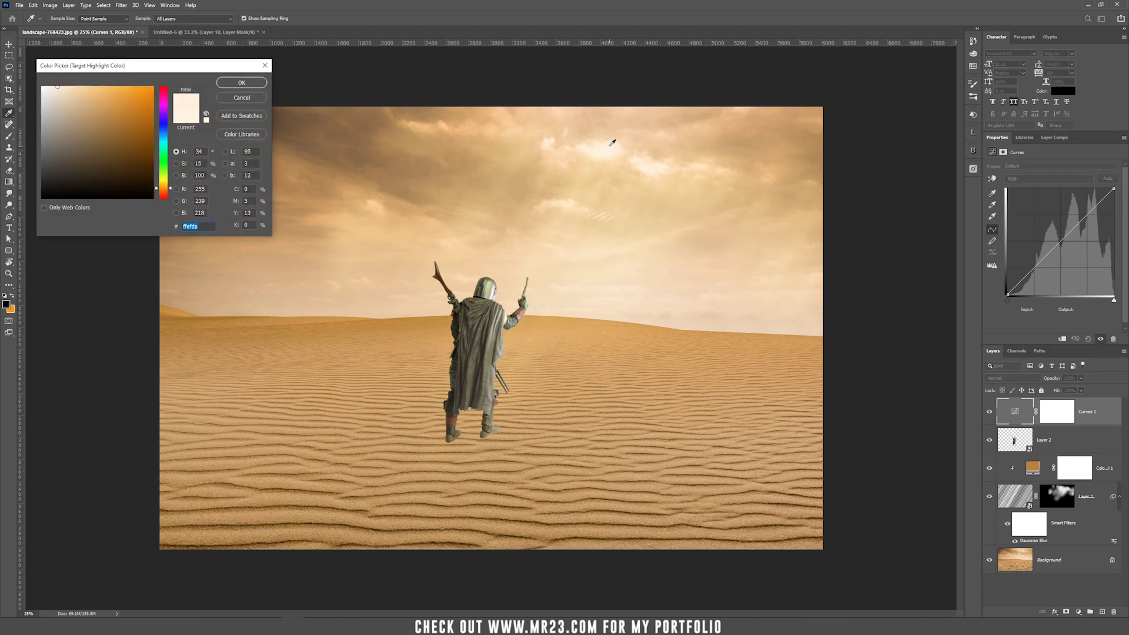
pyautogui.click(250, 87)
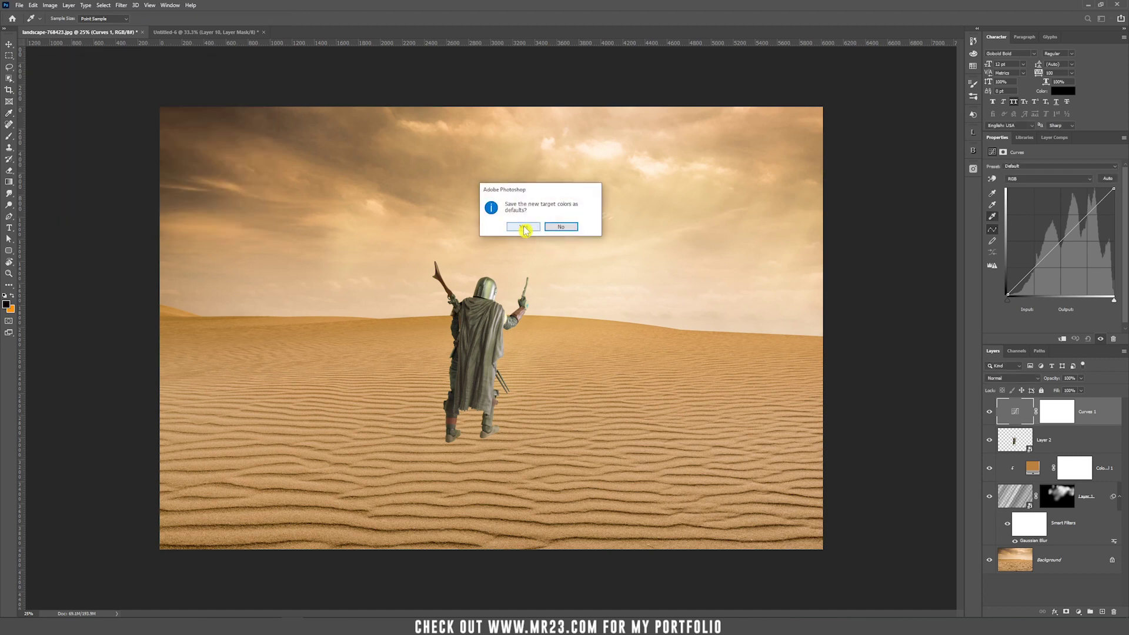
pyautogui.click(564, 227)
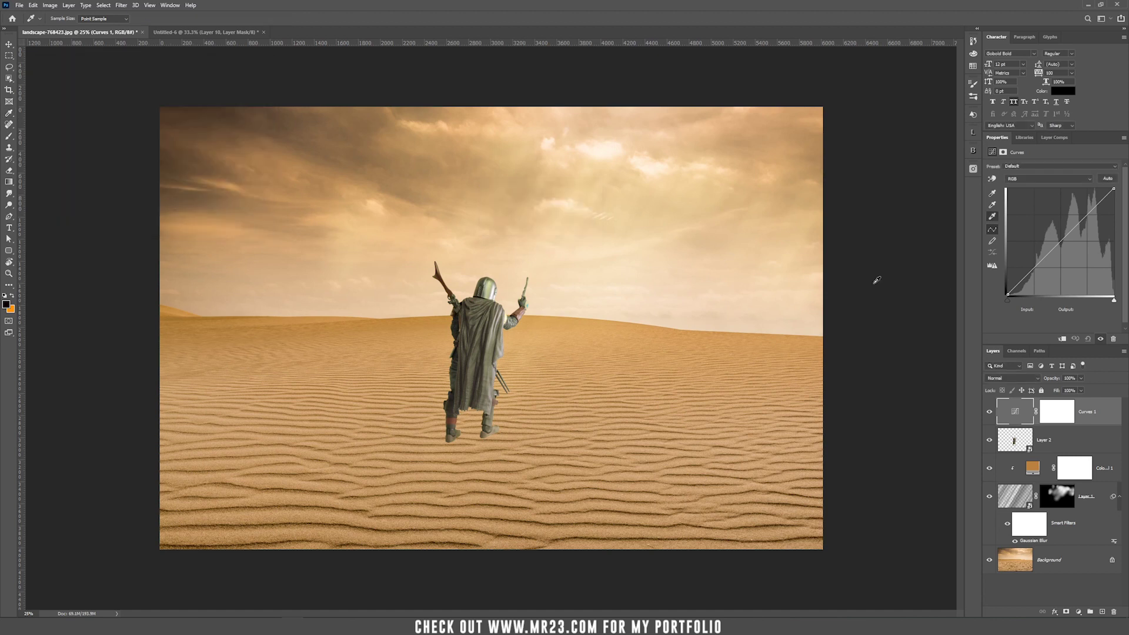
# Clip the Curves layer to the figure, sample black and white points on the helmet, and compare with the adjustment off and on
pyautogui.keyDown('alt'); pyautogui.click(1024, 425); pyautogui.keyUp('alt')
pyautogui.click(992, 193)
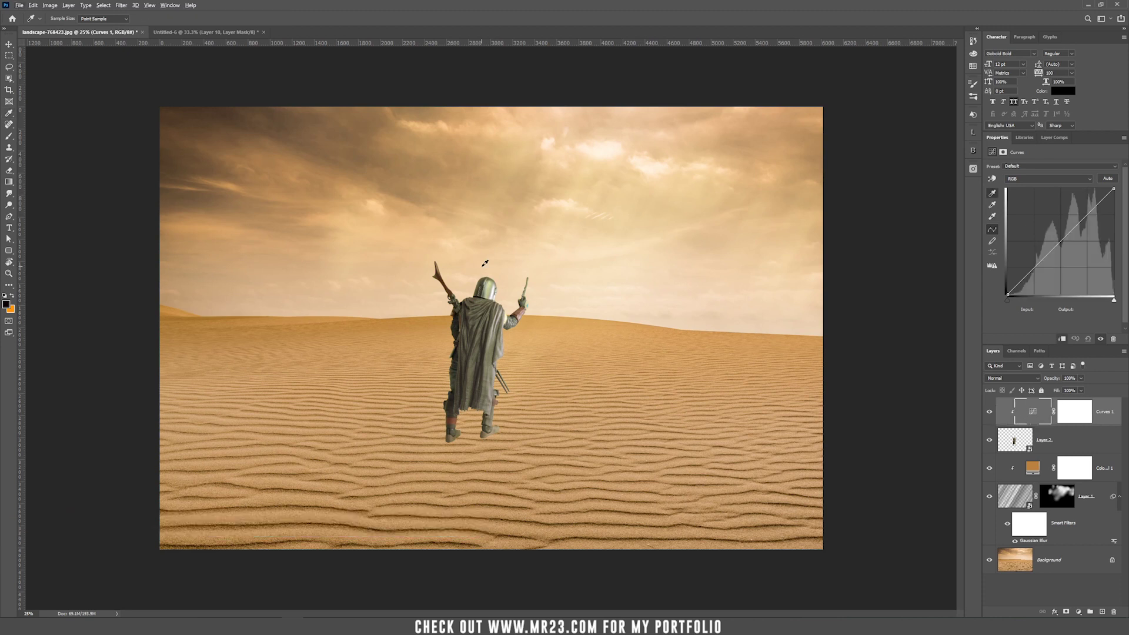
pyautogui.click(481, 292)
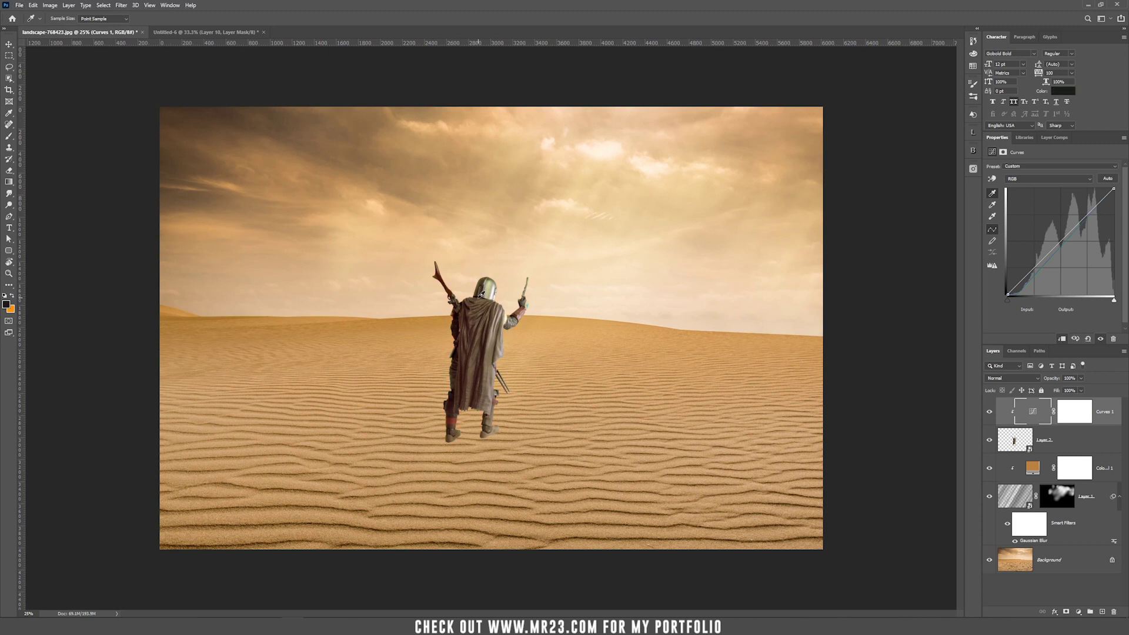
pyautogui.click(481, 293)
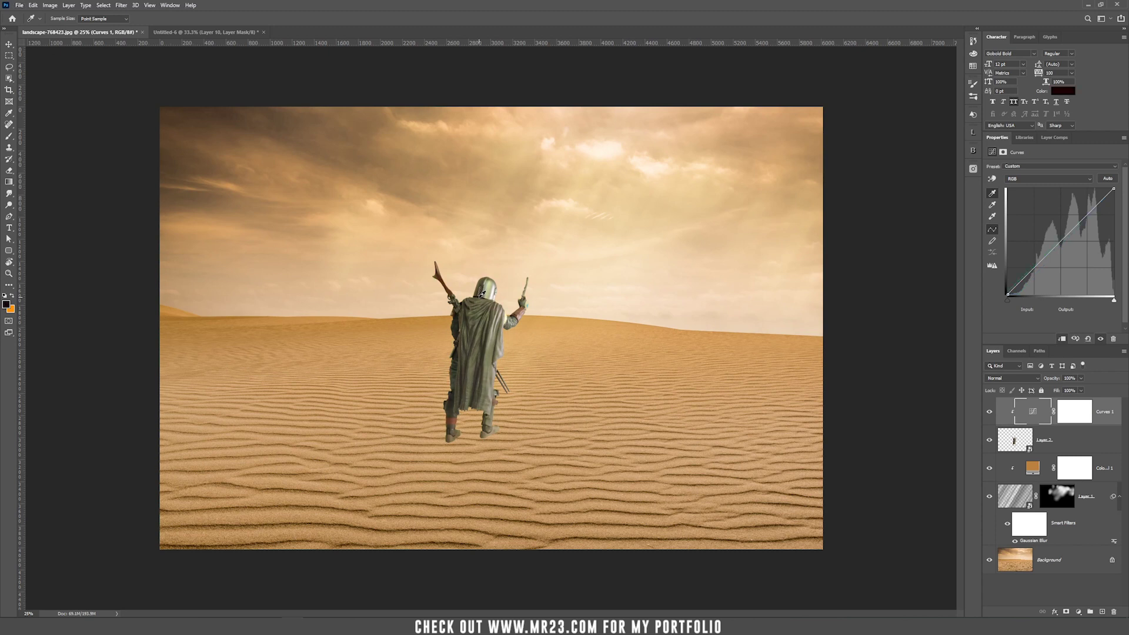
pyautogui.click(480, 292)
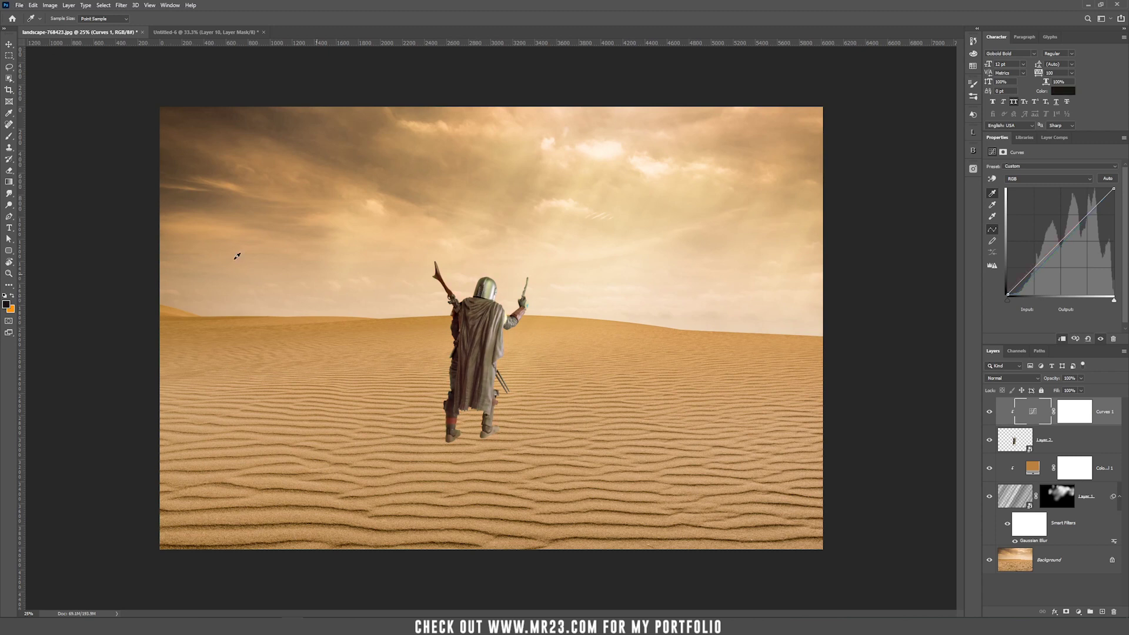
pyautogui.click(992, 216)
pyautogui.click(497, 292)
pyautogui.click(992, 412)
pyautogui.click(992, 412)
# Add a Photo Filter adjustment layer above the Curves layer and clip it to the figure
pyautogui.click(1079, 613)
pyautogui.click(1091, 550)
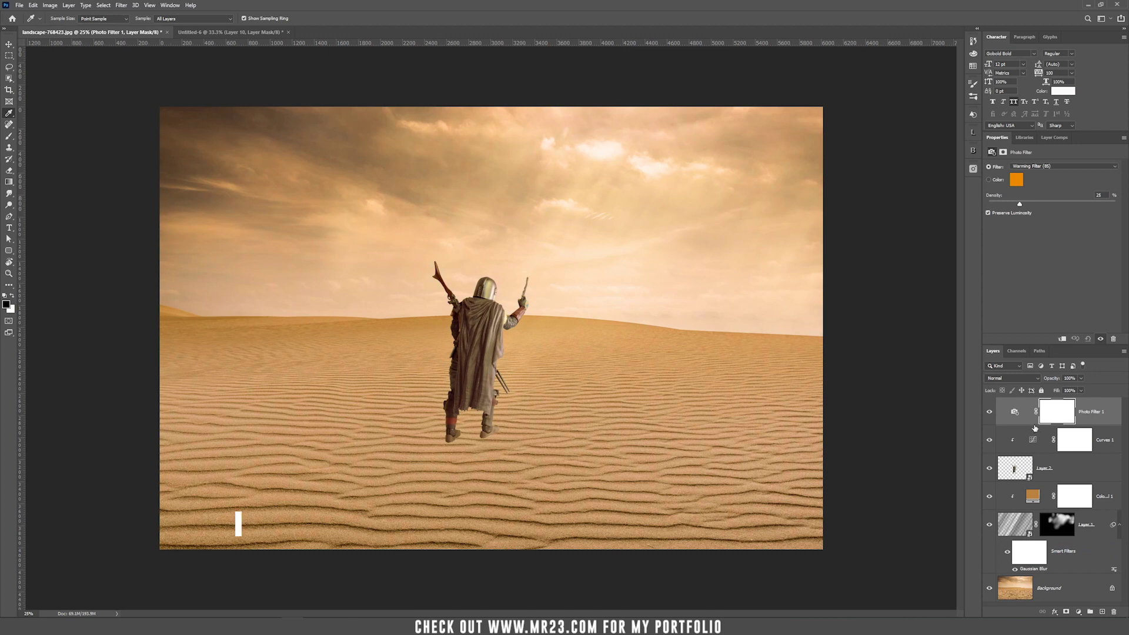
pyautogui.keyDown('alt'); pyautogui.click(1037, 426); pyautogui.keyUp('alt')
pyautogui.click(1037, 414)
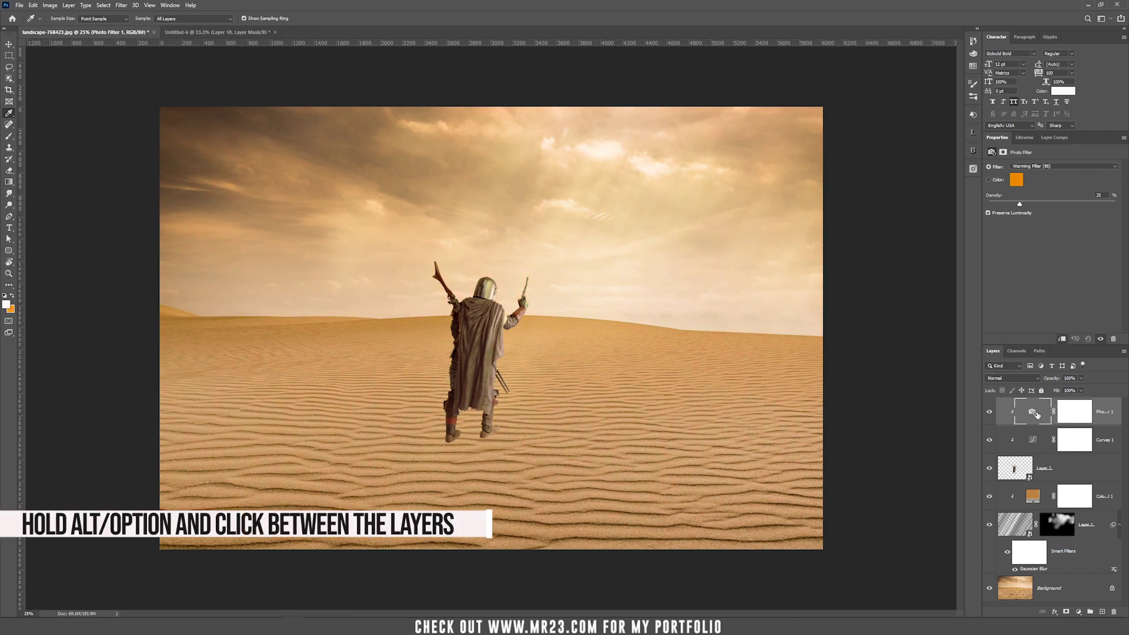
# Set the Photo Filter to the sky tone #e8c287 at 75% density and compare the figure with the filter off and on
pyautogui.click(1020, 184)
pyautogui.click(517, 141)
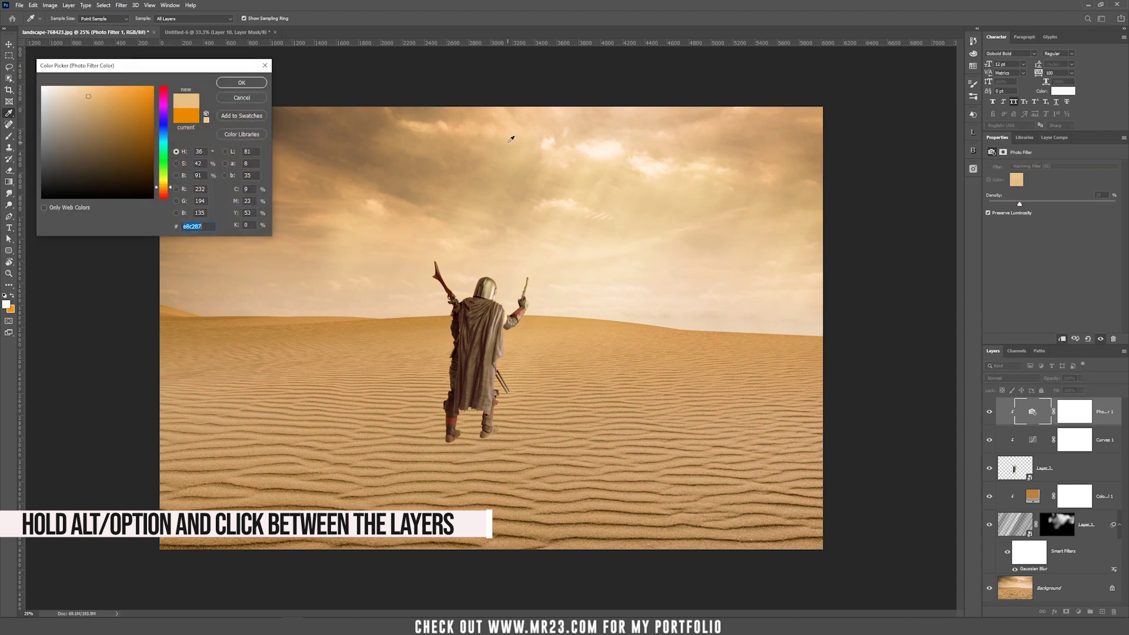
pyautogui.click(256, 84)
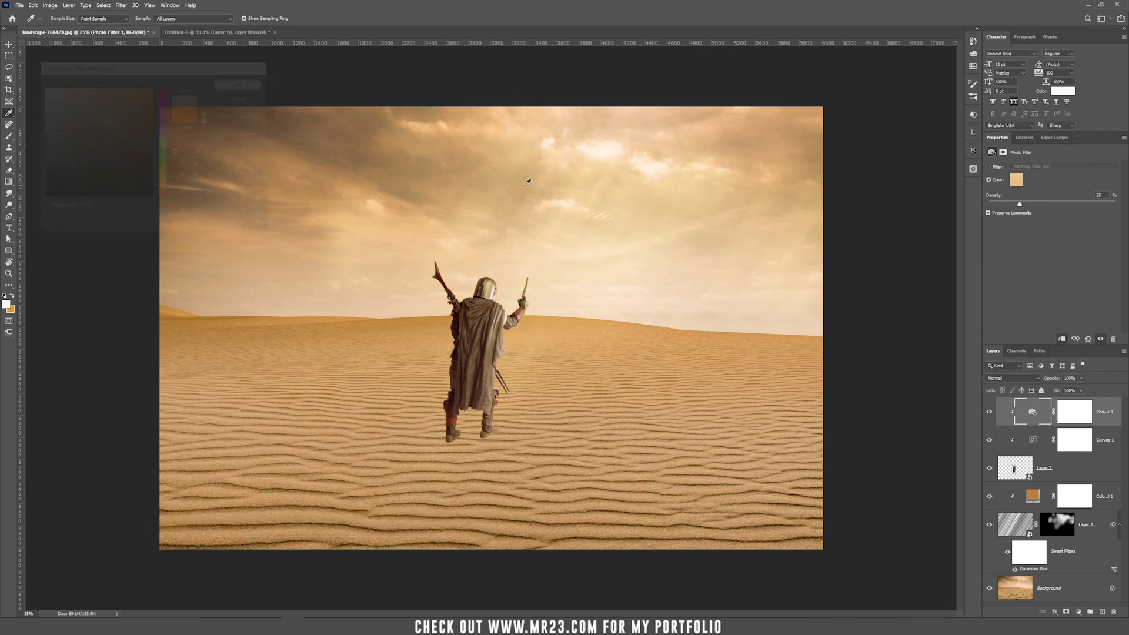
pyautogui.moveTo(1040, 207); pyautogui.dragTo(1076, 207)
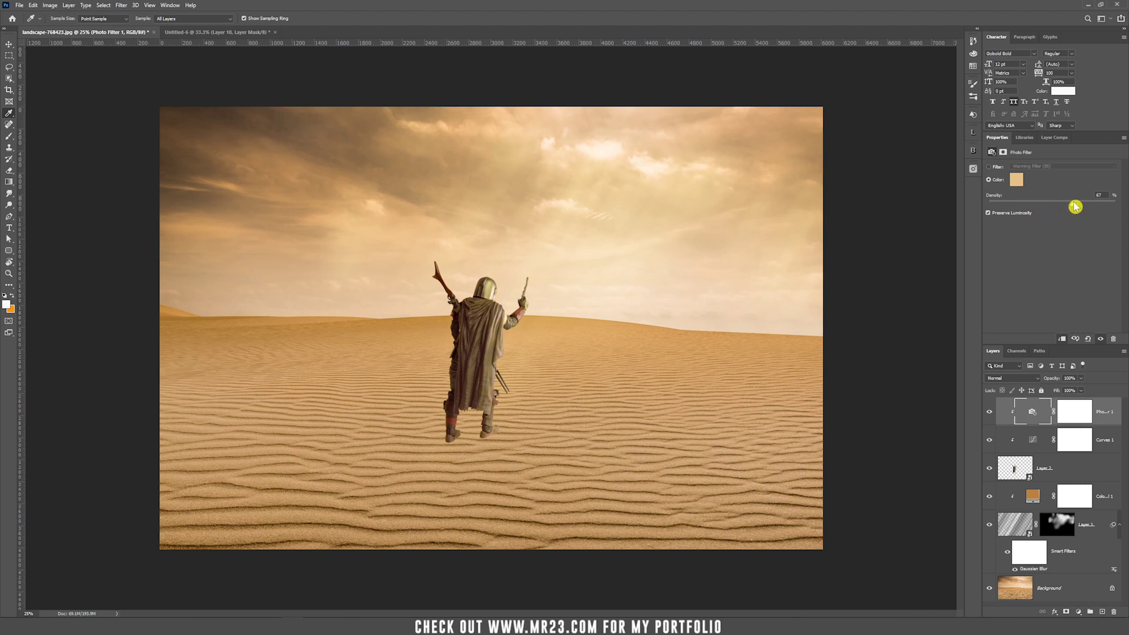
pyautogui.doubleClick(1099, 195)
pyautogui.click(989, 413)
pyautogui.click(990, 412)
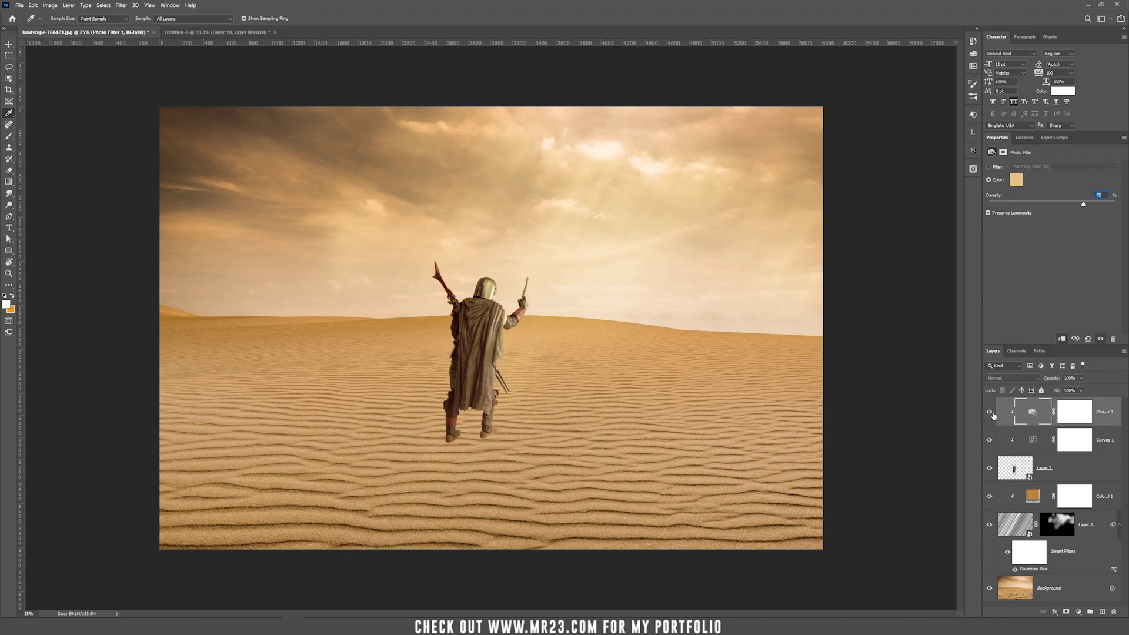
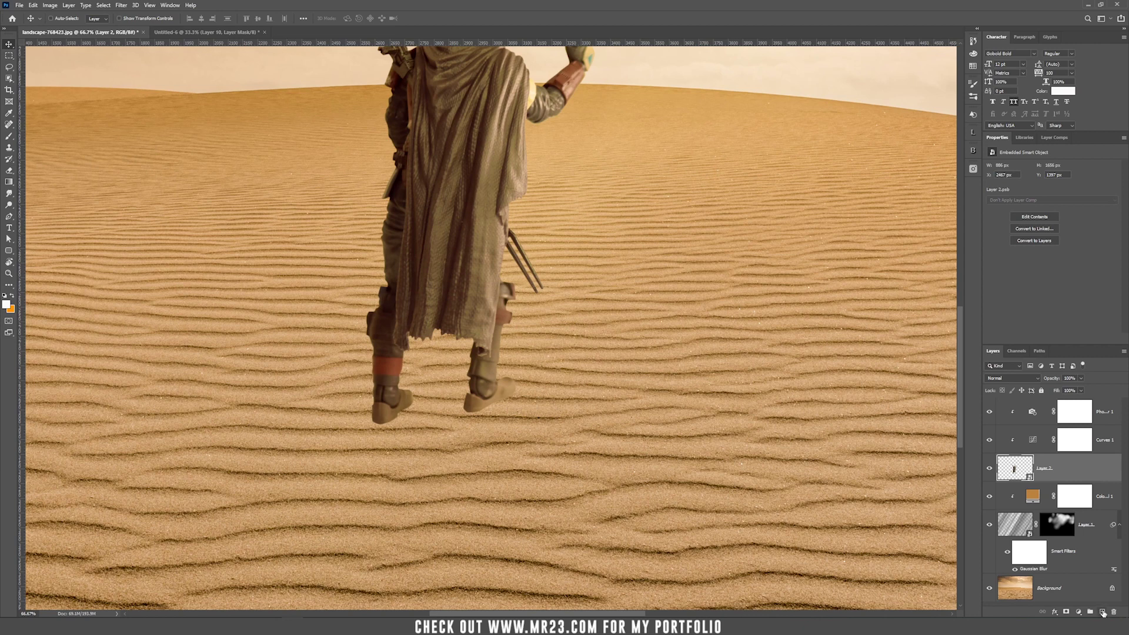
# Add a new layer directly below the figure, name it "contact shadow" and set its blend mode to Multiply
pyautogui.keyDown('ctrl'); pyautogui.click(1104, 613); pyautogui.keyUp('ctrl')
pyautogui.doubleClick(1044, 496)
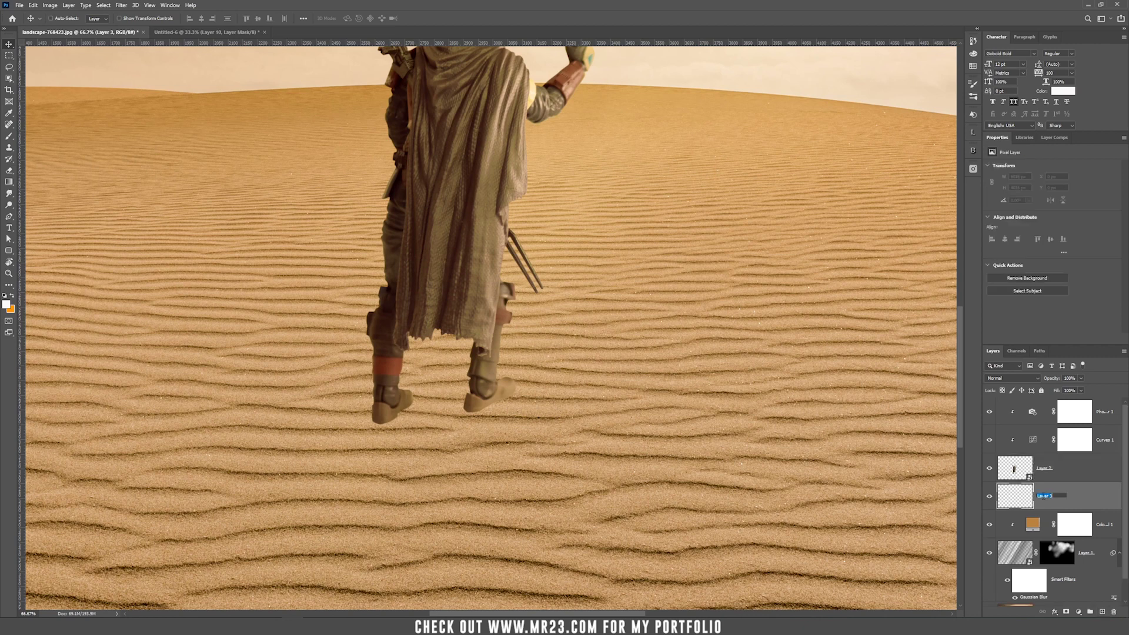
pyautogui.write('contact shadow')
pyautogui.press('Return')
pyautogui.click(1011, 382)
pyautogui.click(1010, 419)
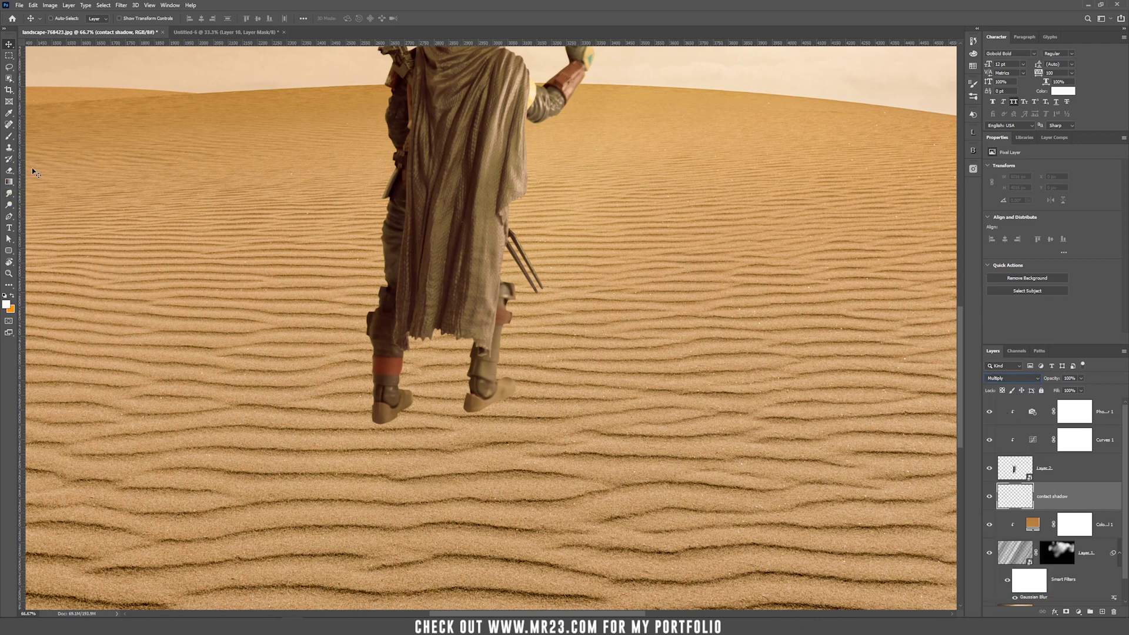
# Prepare the Brush tool for the contact shadow and sample a near-black tone from the landscape as the painting colour
pyautogui.click(10, 136)
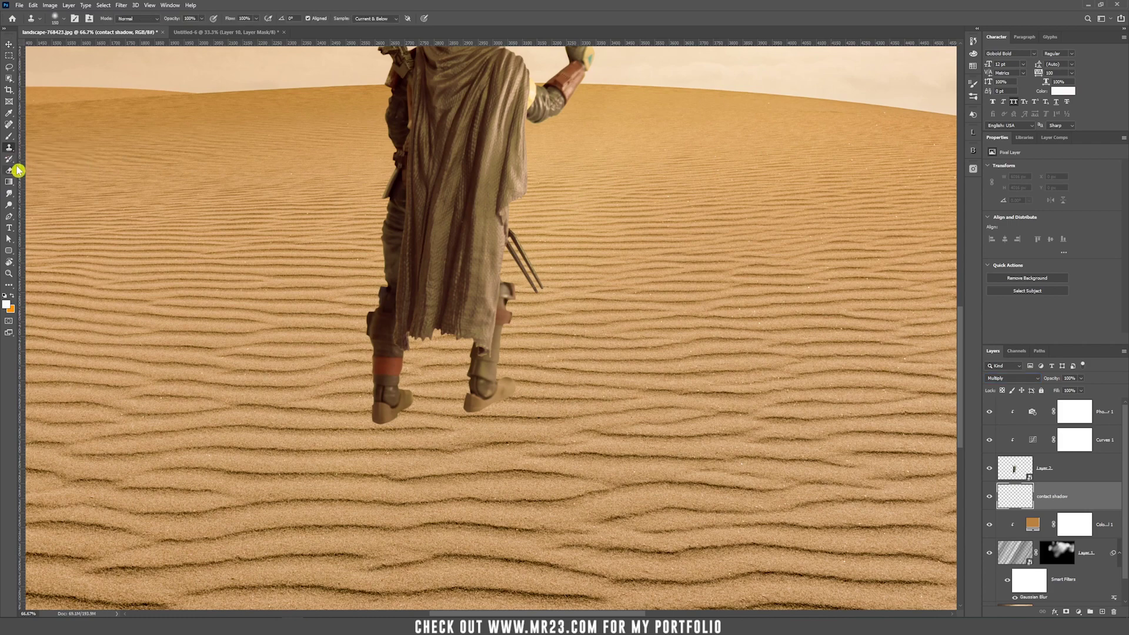
pyautogui.rightClick(194, 212)
pyautogui.moveTo(213, 236); pyautogui.dragTo(227, 237)
pyautogui.click(327, 8)
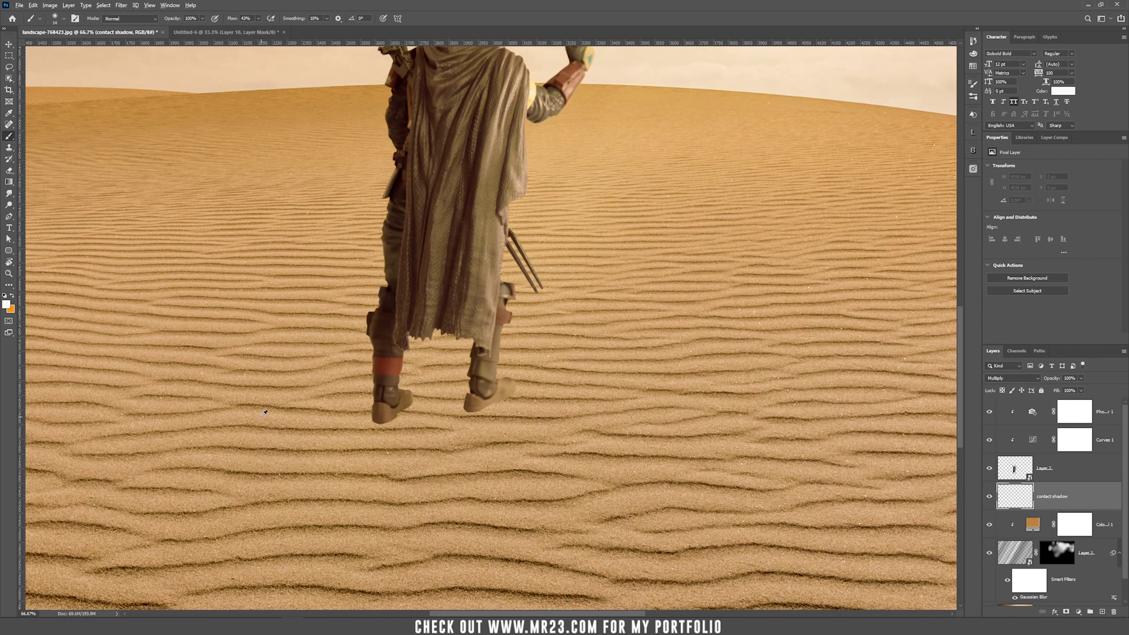
pyautogui.keyDown('alt'); pyautogui.click(150, 601); pyautogui.keyUp('alt')
pyautogui.press('v')
pyautogui.hotkey('ctrl', '-')
pyautogui.hotkey('ctrl', '-')
pyautogui.scroll(8, 486, 335)
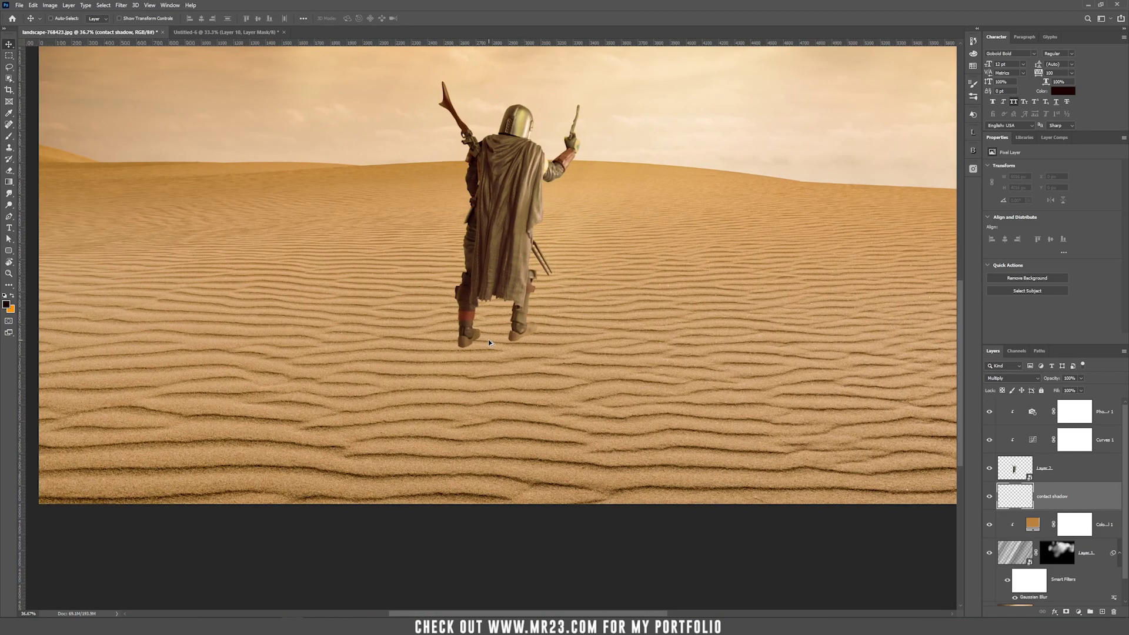
# Adjust the soft brush tip's shape and lower its flow to 4% for shading around the figure's boots
pyautogui.scroll(2, 481, 338)
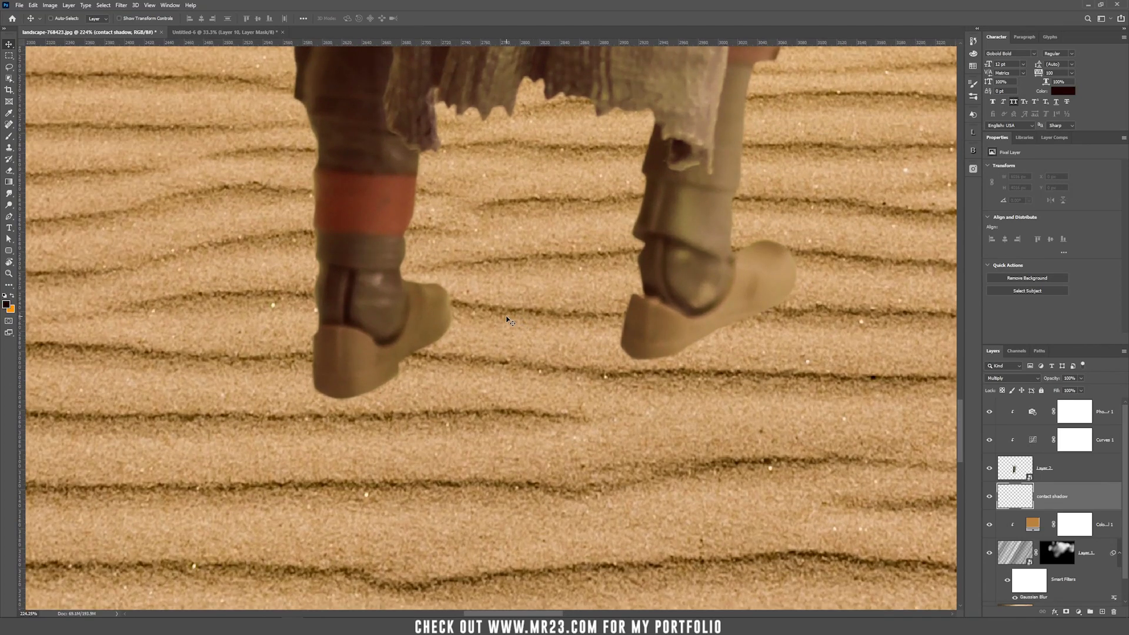
pyautogui.press('b')
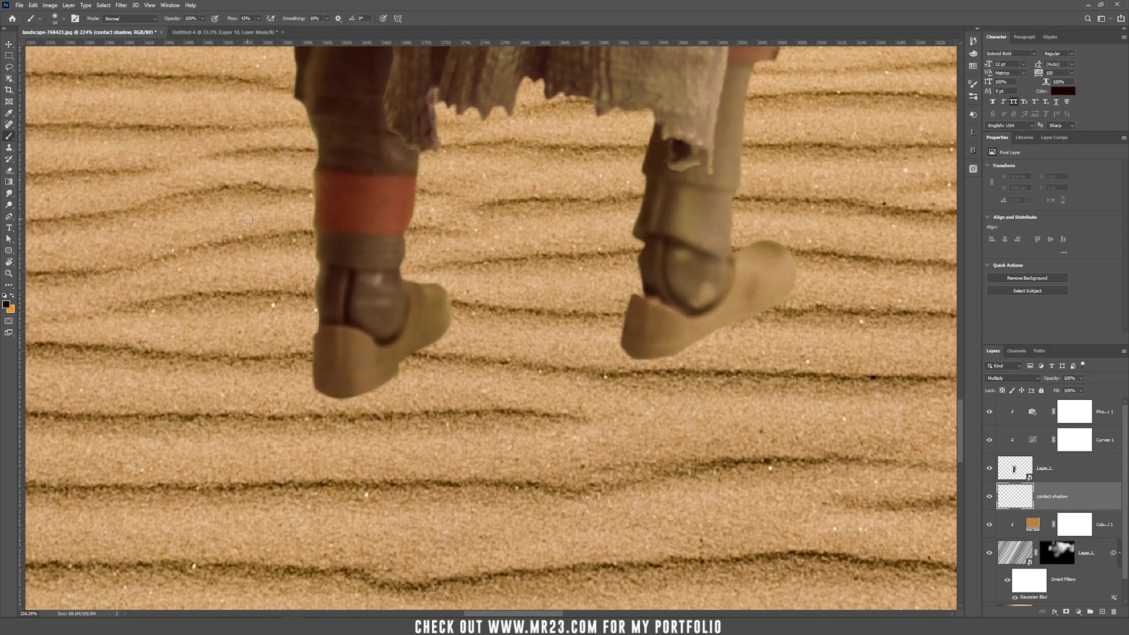
pyautogui.rightClick(247, 219)
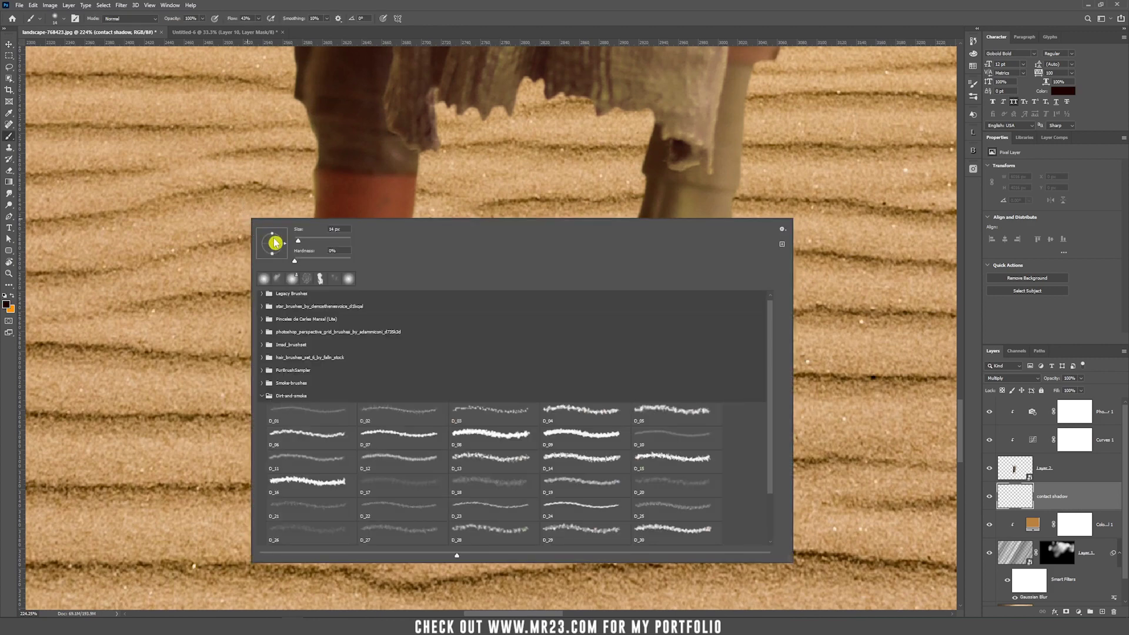
pyautogui.moveTo(273, 238); pyautogui.dragTo(272, 241)
pyautogui.moveTo(259, 18); pyautogui.dragTo(255, 32)
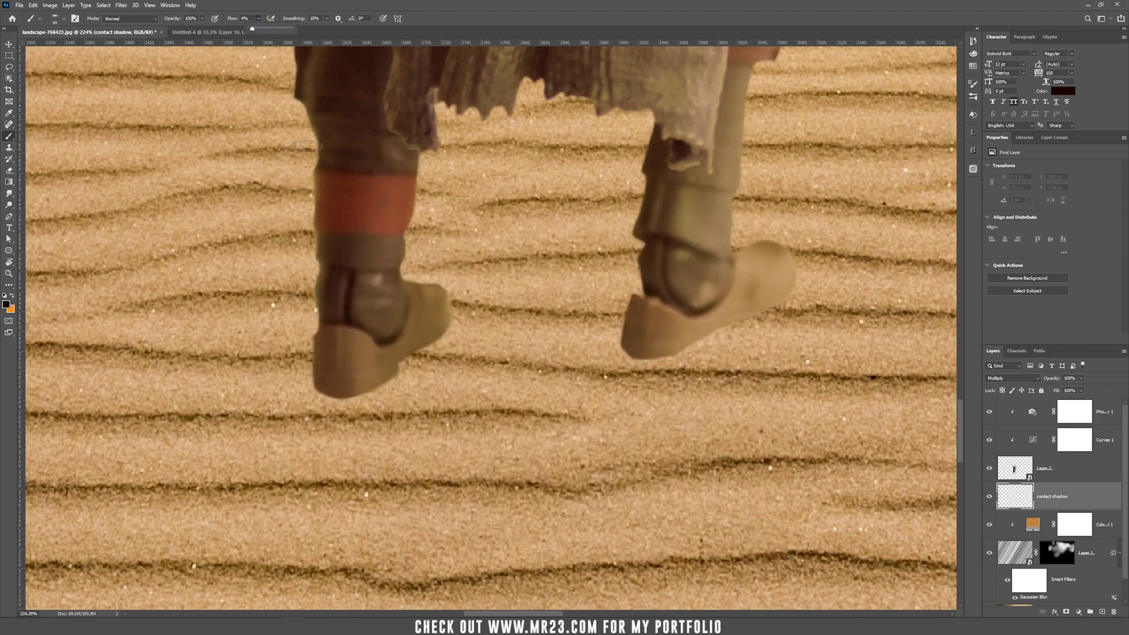
# Tilt the elliptical brush tip to match the boots' slant and paint soft contact shadows along the soles of both boots
pyautogui.rightClick(347, 397)
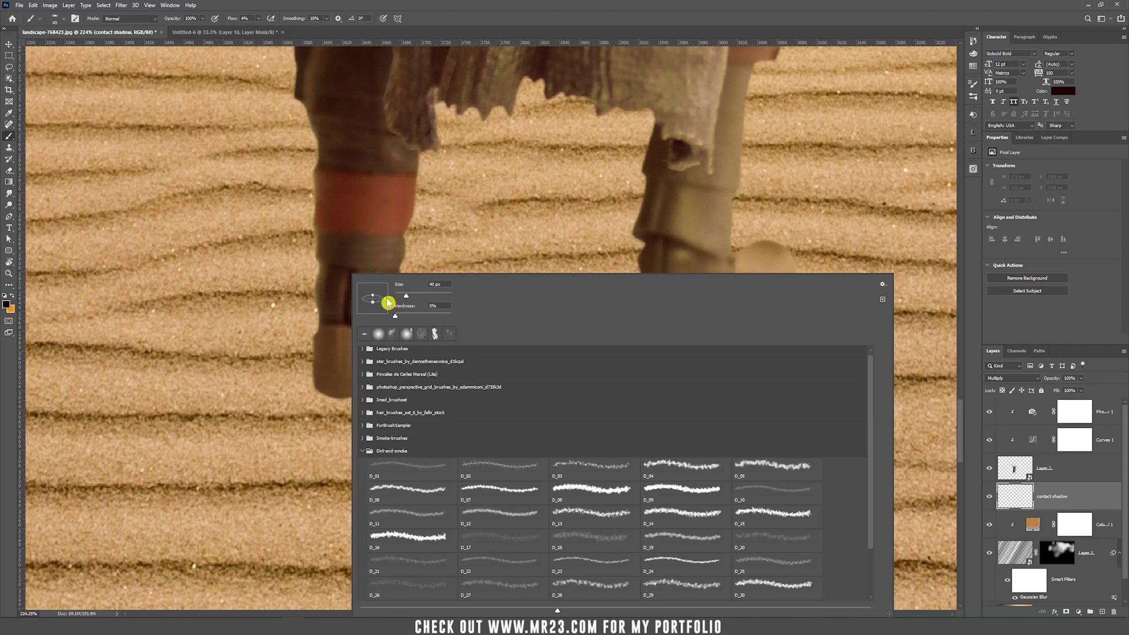
pyautogui.moveTo(388, 302); pyautogui.dragTo(386, 298)
pyautogui.click(337, 394)
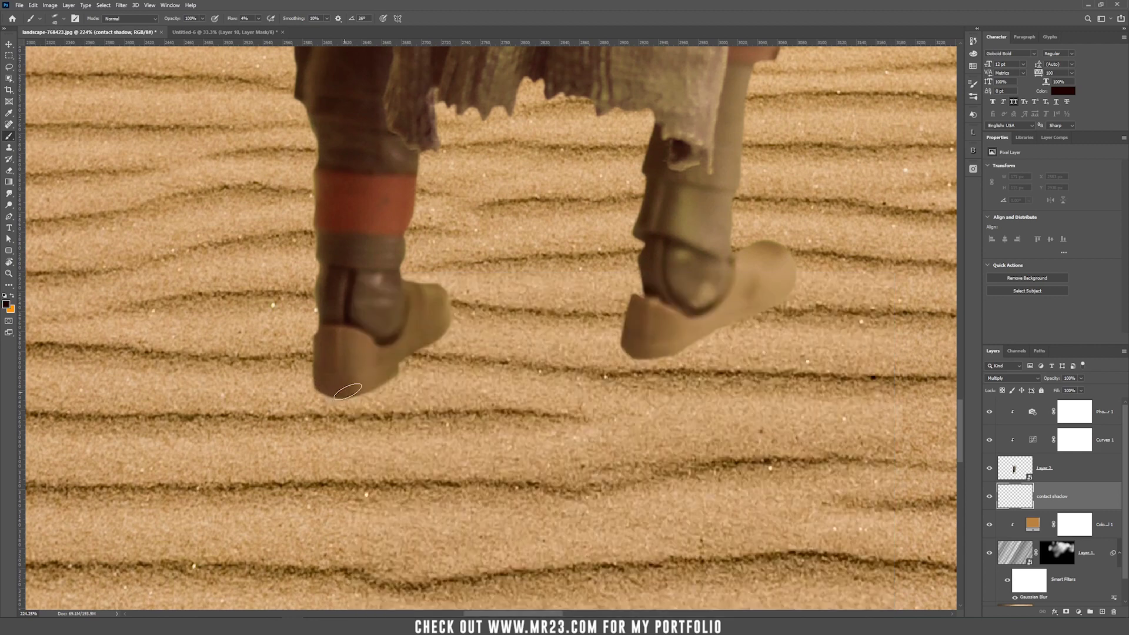
pyautogui.moveTo(369, 392)
pyautogui.mouseDown()
pyautogui.moveTo(391, 364)
pyautogui.moveTo(450, 325)
pyautogui.moveTo(381, 382)
pyautogui.moveTo(339, 395)
pyautogui.moveTo(332, 385)
pyautogui.moveTo(386, 382)
pyautogui.moveTo(433, 330)
pyautogui.moveTo(343, 389)
pyautogui.moveTo(375, 386)
pyautogui.moveTo(437, 316)
pyautogui.mouseUp()
pyautogui.moveTo(636, 342)
pyautogui.mouseDown()
pyautogui.moveTo(668, 351)
pyautogui.moveTo(785, 296)
pyautogui.moveTo(632, 355)
pyautogui.moveTo(684, 349)
pyautogui.moveTo(636, 358)
pyautogui.moveTo(729, 329)
pyautogui.mouseUp()
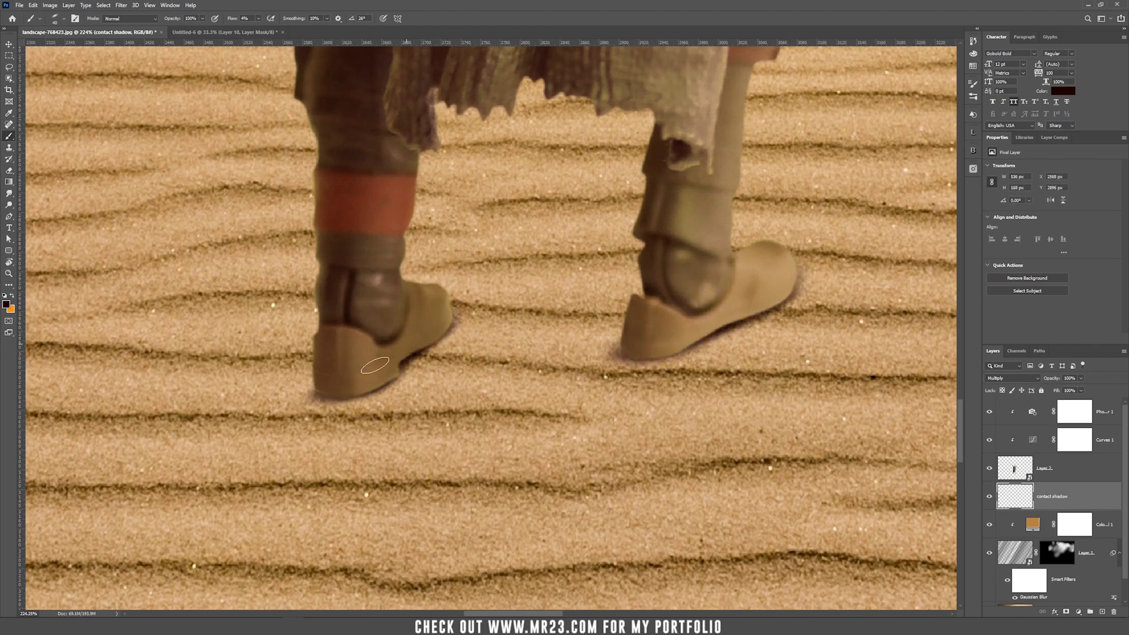
pyautogui.hotkey('ctrl', '-')
pyautogui.hotkey('ctrl', '-')
pyautogui.hotkey('ctrl', '-')
pyautogui.scroll(3, 435, 402)
pyautogui.scroll(-5, 471, 353)
pyautogui.press('v')
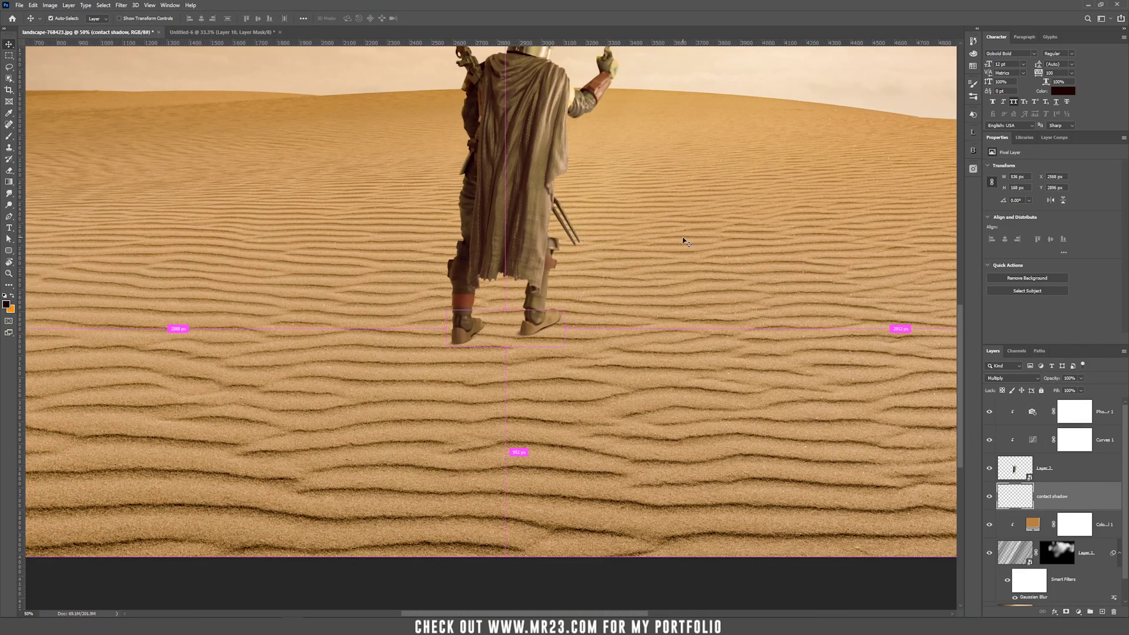
pyautogui.hotkey('ctrl', '-')
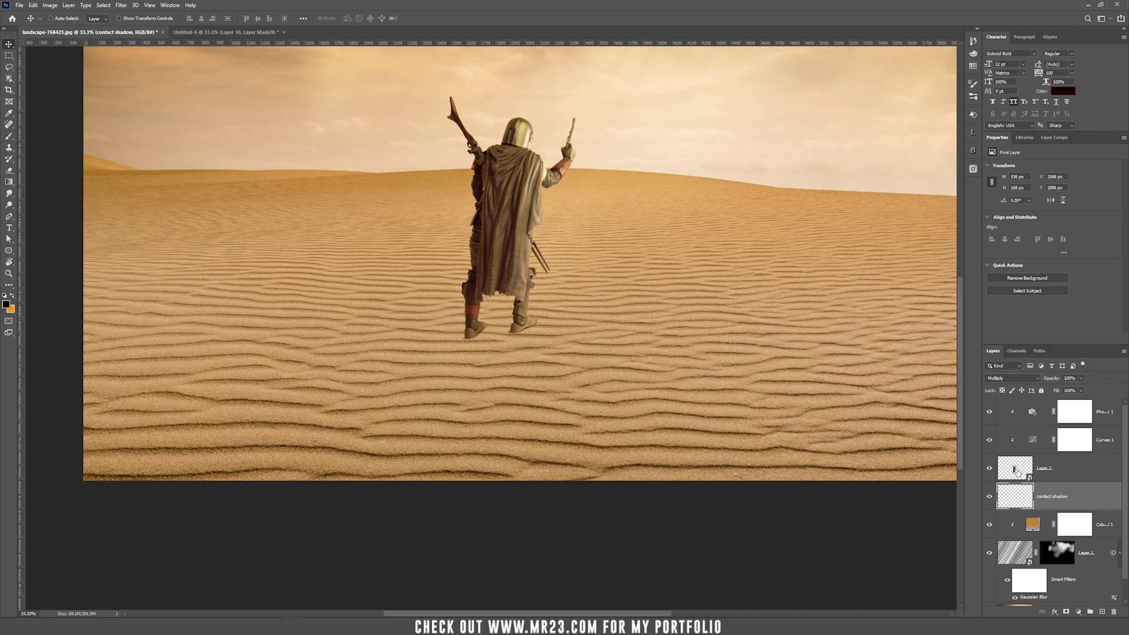
# Fill the figure's outline with the near-black foreground colour on a new layer directly above the contact shadow, leaving nothing selected
pyautogui.press('ctrl')
pyautogui.keyDown('ctrl'); pyautogui.click(1013, 469); pyautogui.keyUp('ctrl')
pyautogui.hotkey('ctrl', 'shift', 'alt', 'n')
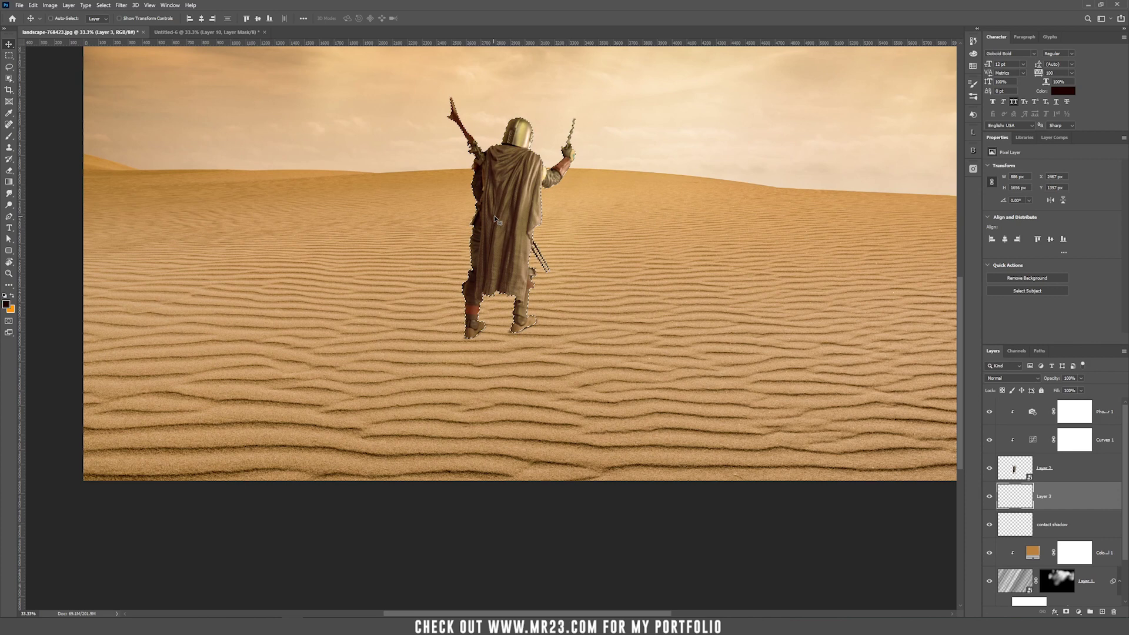
pyautogui.press('g')
pyautogui.rightClick(8, 182)
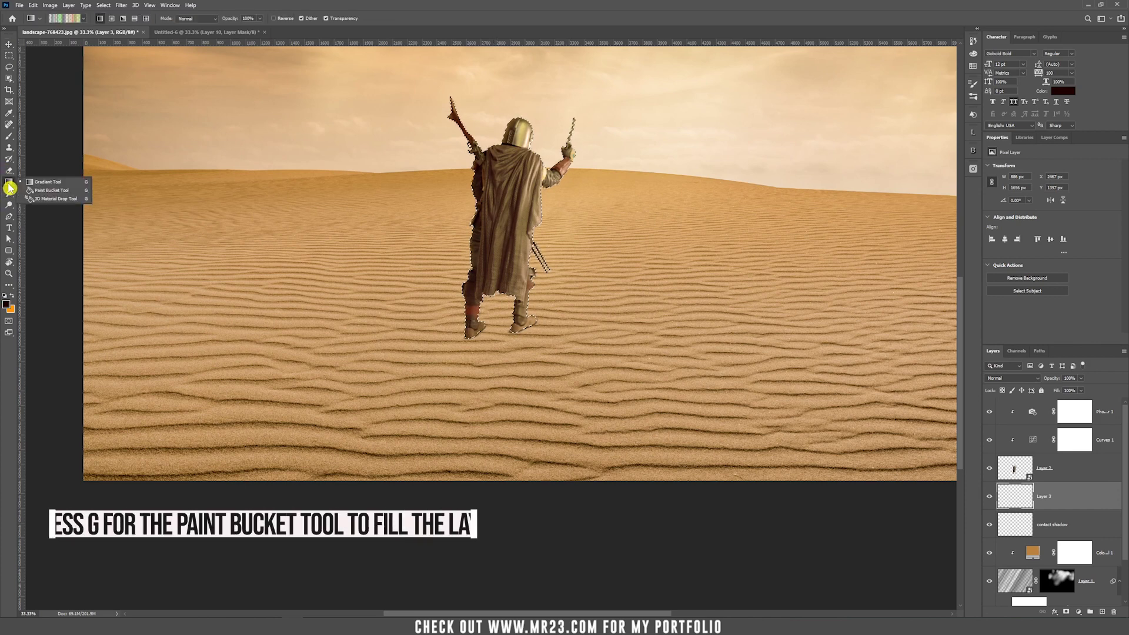
pyautogui.click(66, 193)
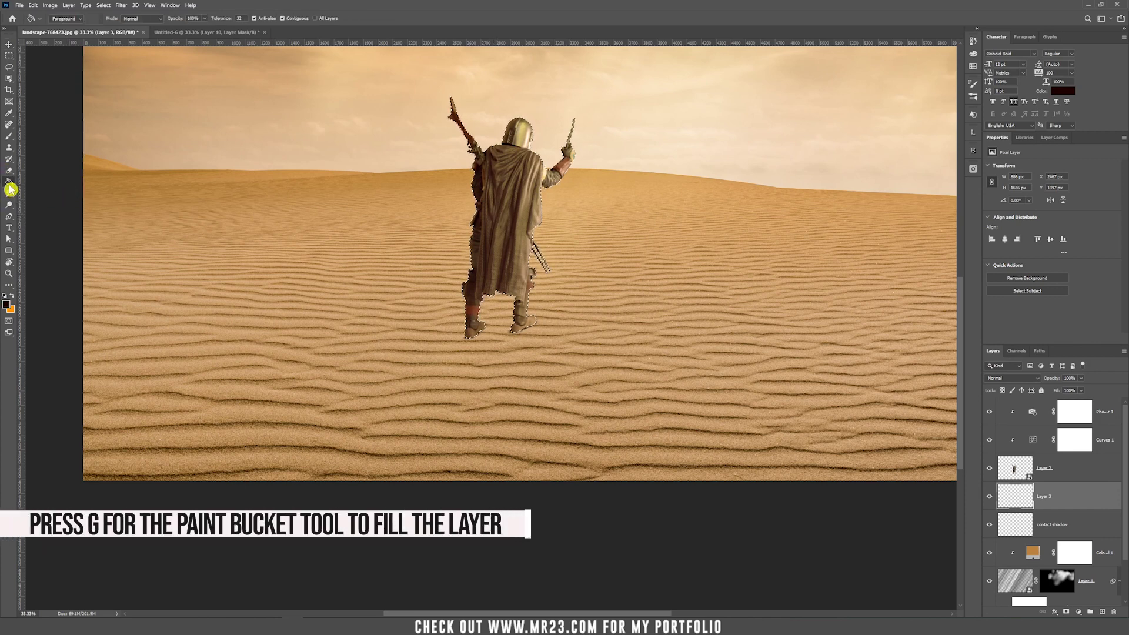
pyautogui.click(509, 244)
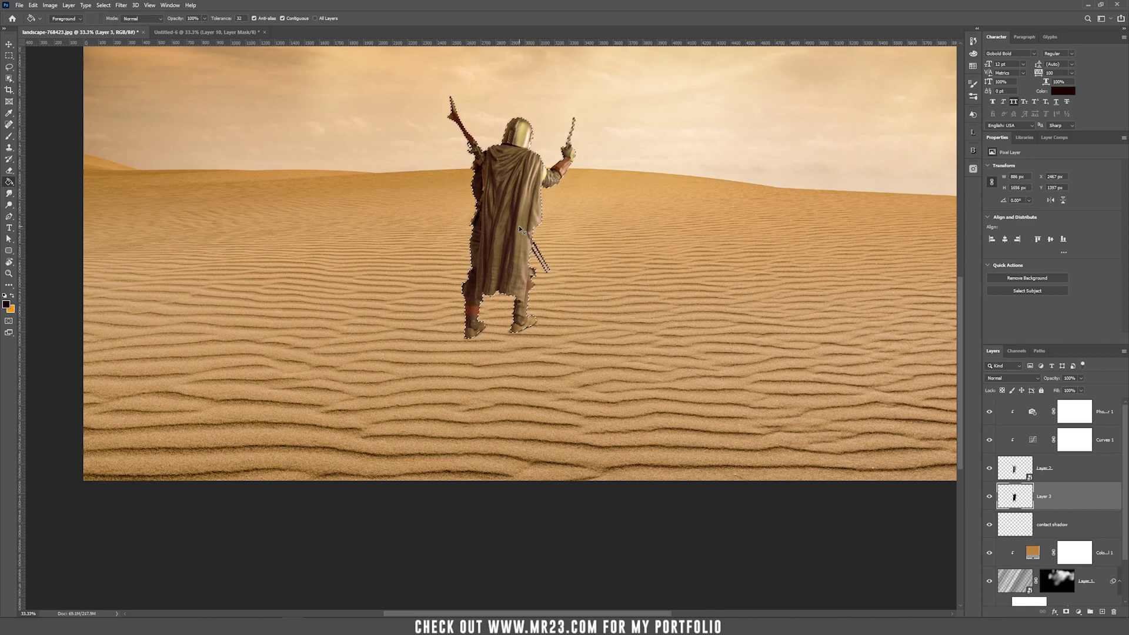
pyautogui.hotkey('ctrl', 'd')
pyautogui.press('v')
pyautogui.moveTo(466, 249); pyautogui.dragTo(333, 259)
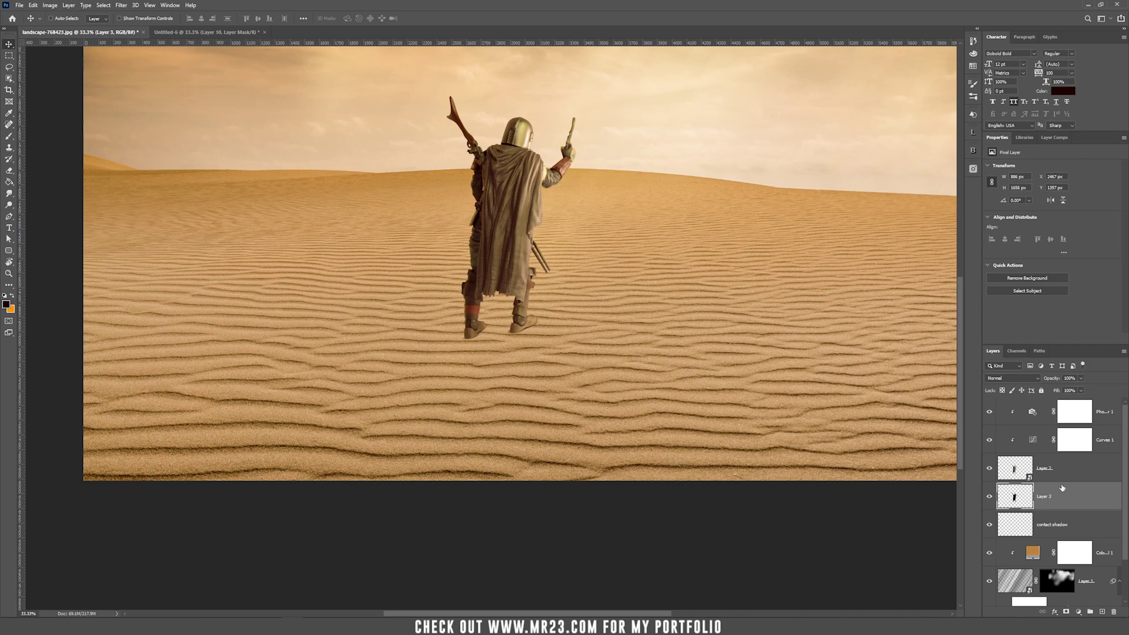
pyautogui.press('ctrl')
# Flip the dark silhouette vertically with Free Transform and move it below the figure so the feet meet
pyautogui.hotkey('ctrl', 't')
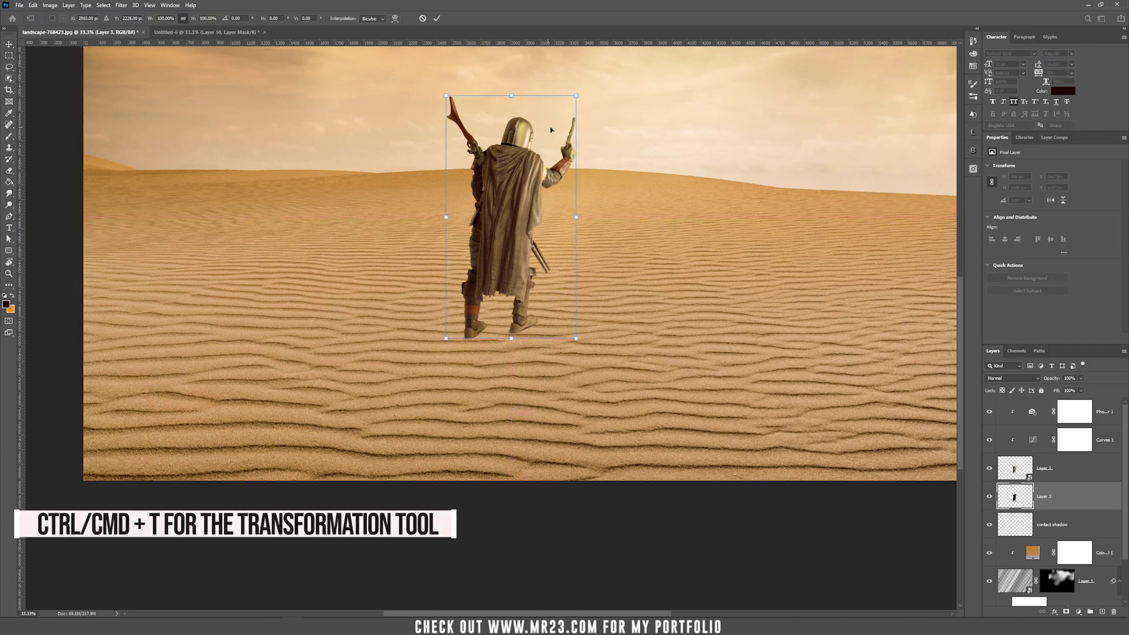
pyautogui.rightClick(525, 163)
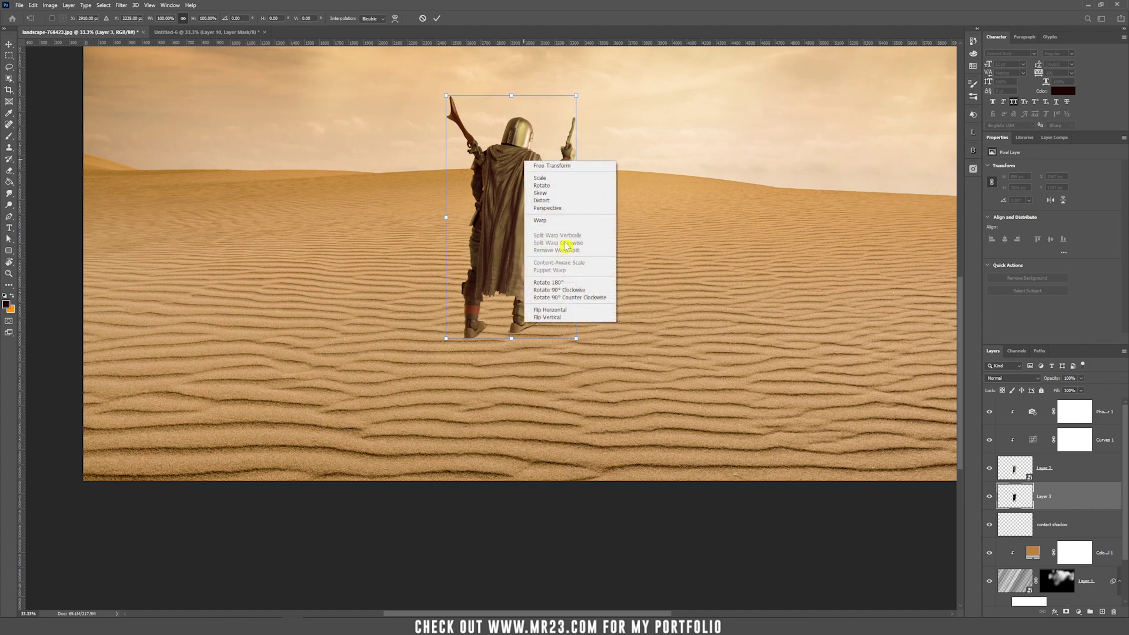
pyautogui.click(582, 318)
pyautogui.moveTo(520, 140); pyautogui.dragTo(525, 364)
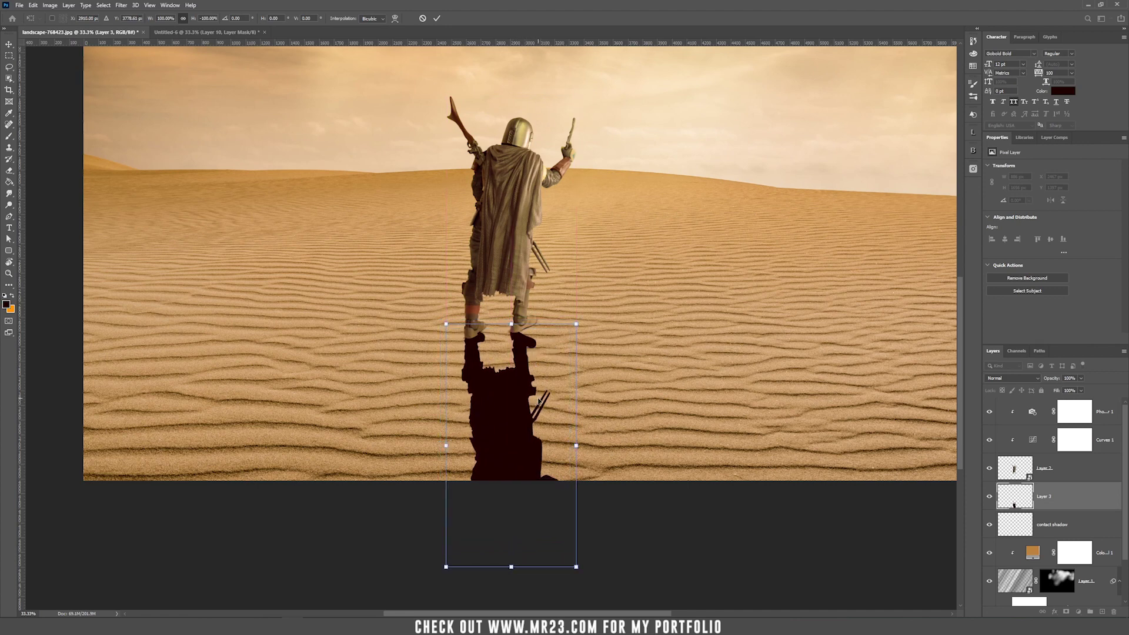
# Distort the flipped silhouette's far end toward the lower-left of the sand and shift it just below the boots as a cast shadow
pyautogui.scroll(-1, 527, 447)
pyautogui.scroll(-3, 526, 438)
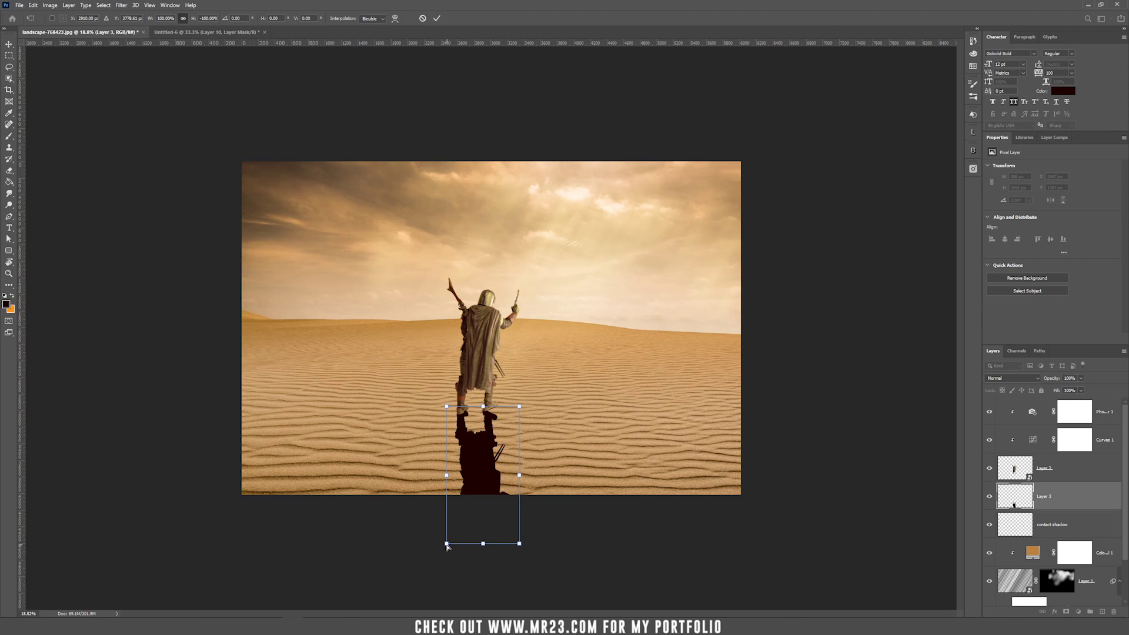
pyautogui.moveTo(446, 545); pyautogui.dragTo(261, 472)
pyautogui.moveTo(520, 544); pyautogui.dragTo(341, 510)
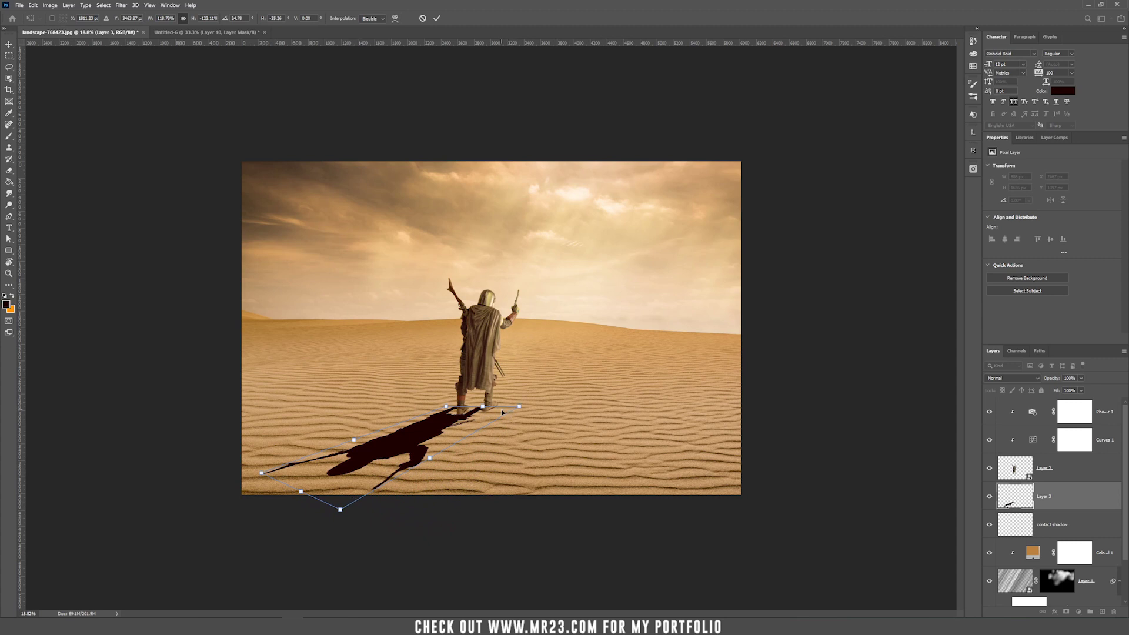
pyautogui.moveTo(477, 414); pyautogui.dragTo(479, 420)
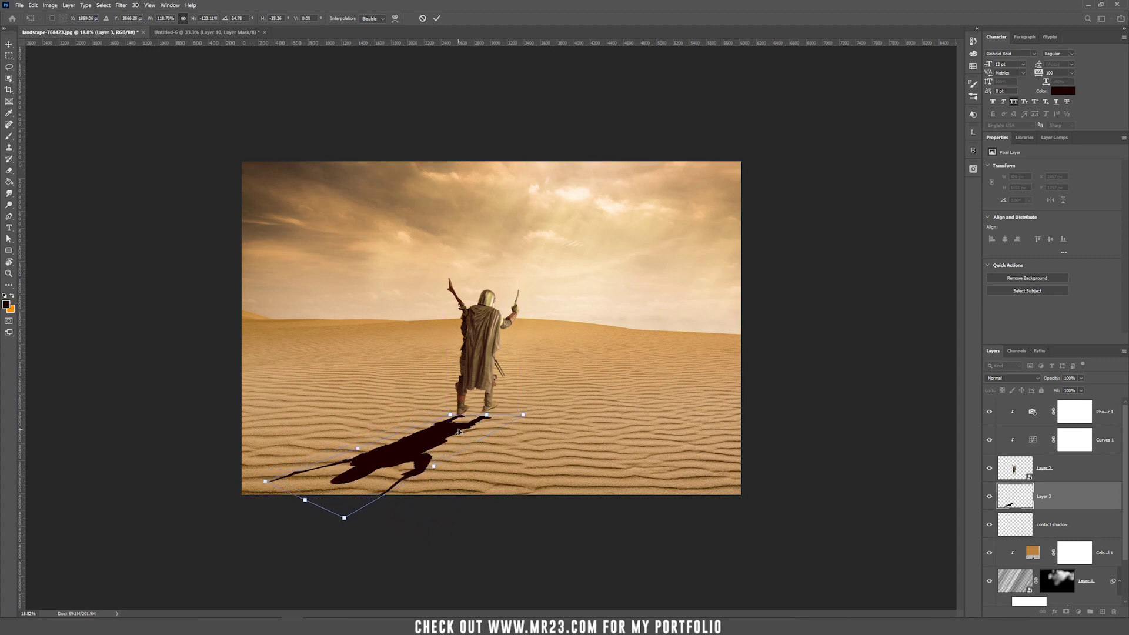
pyautogui.scroll(5, 471, 400)
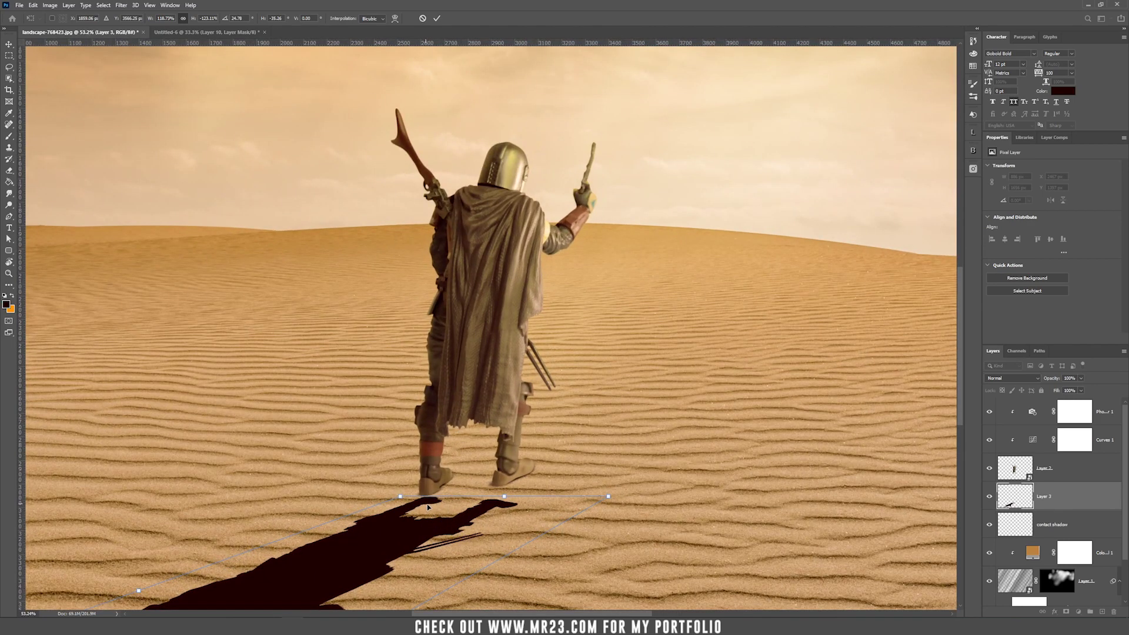
pyautogui.press('Return')
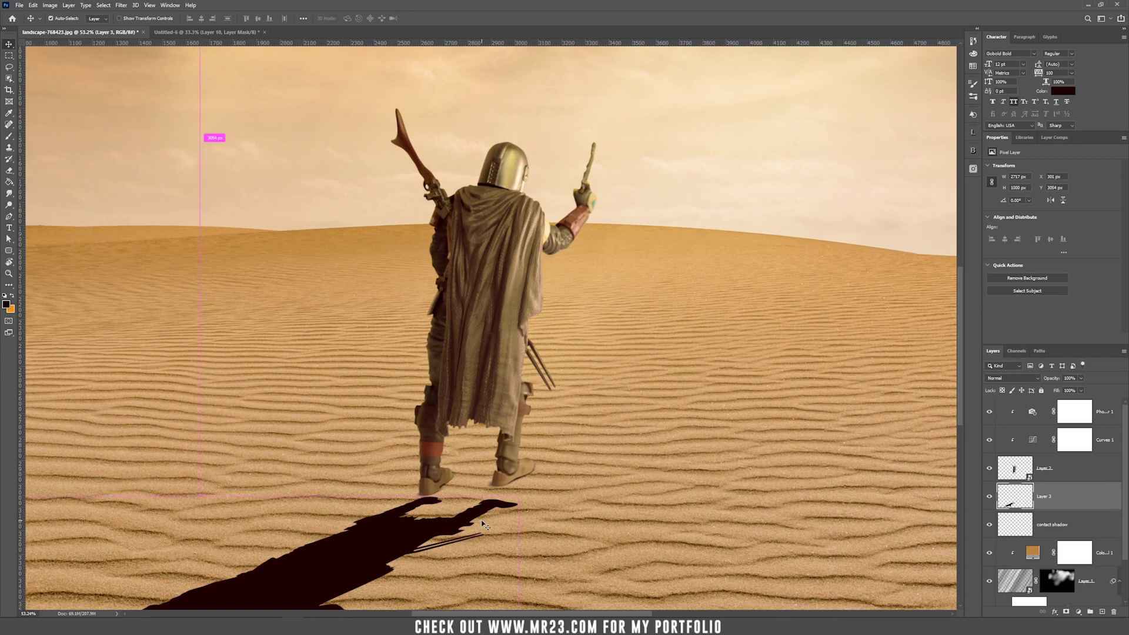
# Move the cast shadow slightly up so its left foot touches the figure's left boot
pyautogui.scroll(-5, 482, 523)
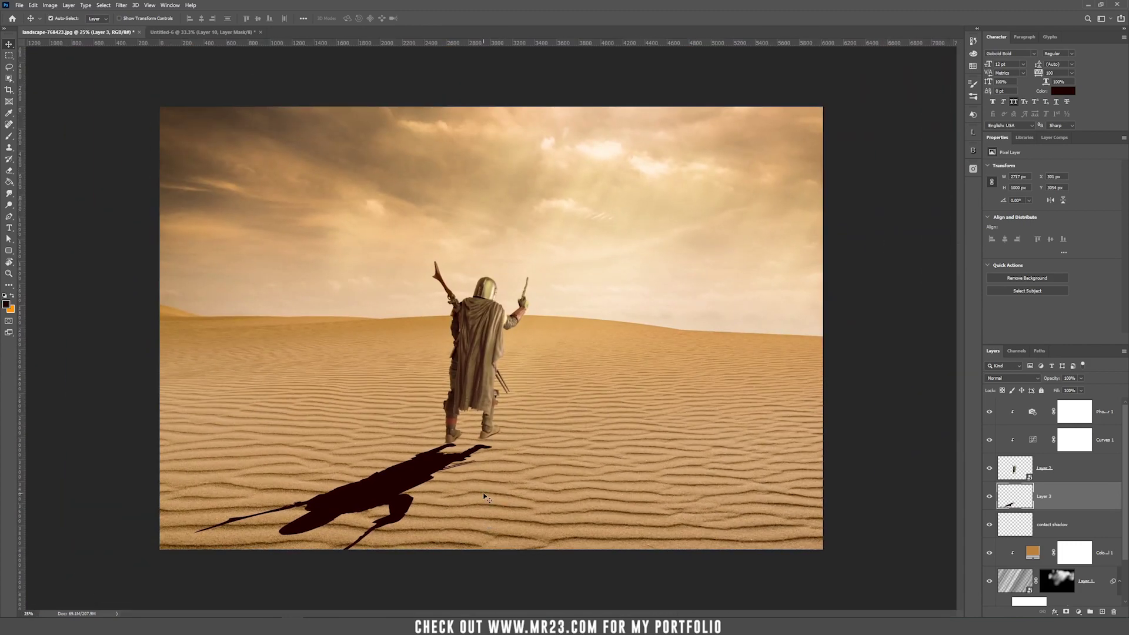
pyautogui.hotkey('ctrl', '+')
pyautogui.hotkey('ctrl', '+')
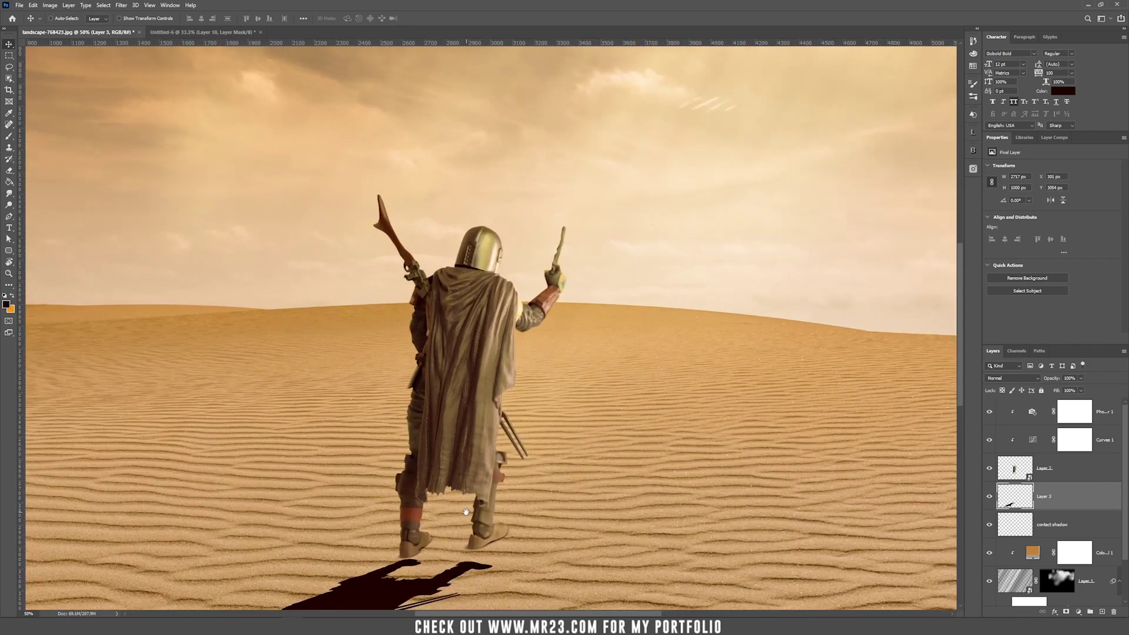
pyautogui.moveTo(466, 512); pyautogui.dragTo(476, 325)
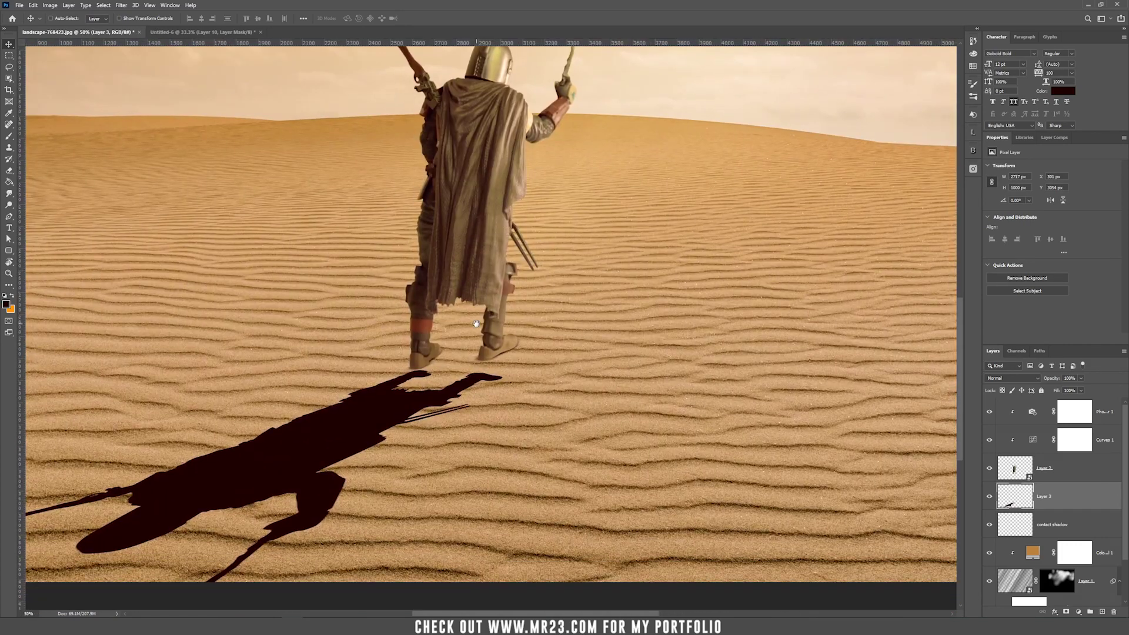
pyautogui.moveTo(490, 389); pyautogui.dragTo(488, 383)
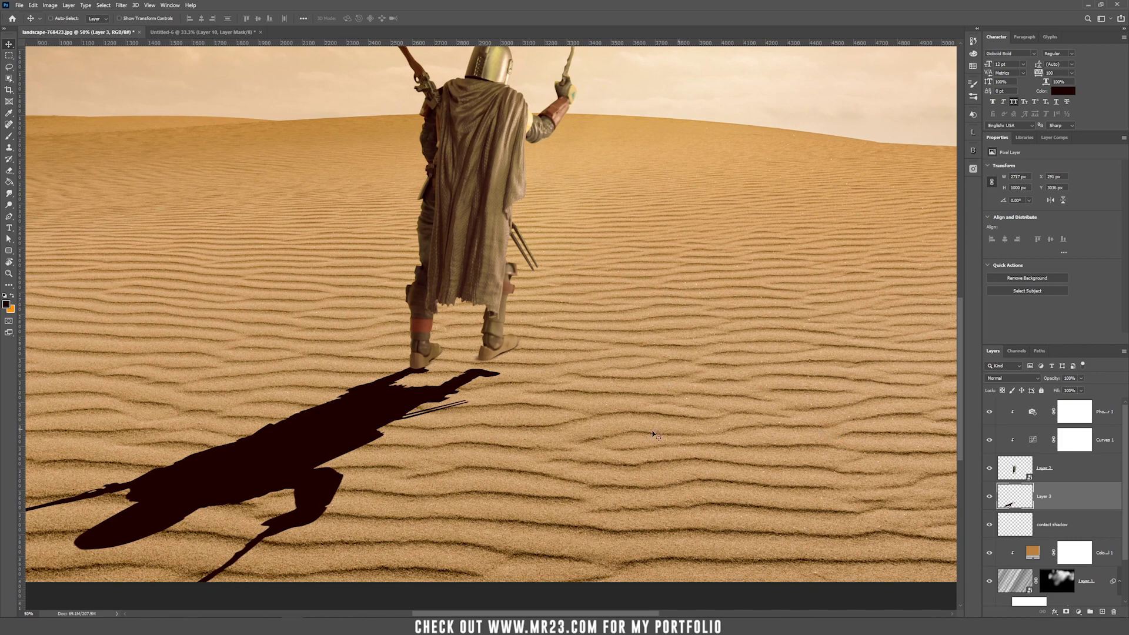
# Convert the cast shadow to a Smart Object and use Puppet Warp to pin its right leg and pull the foot under the right boot
pyautogui.rightClick(1093, 497)
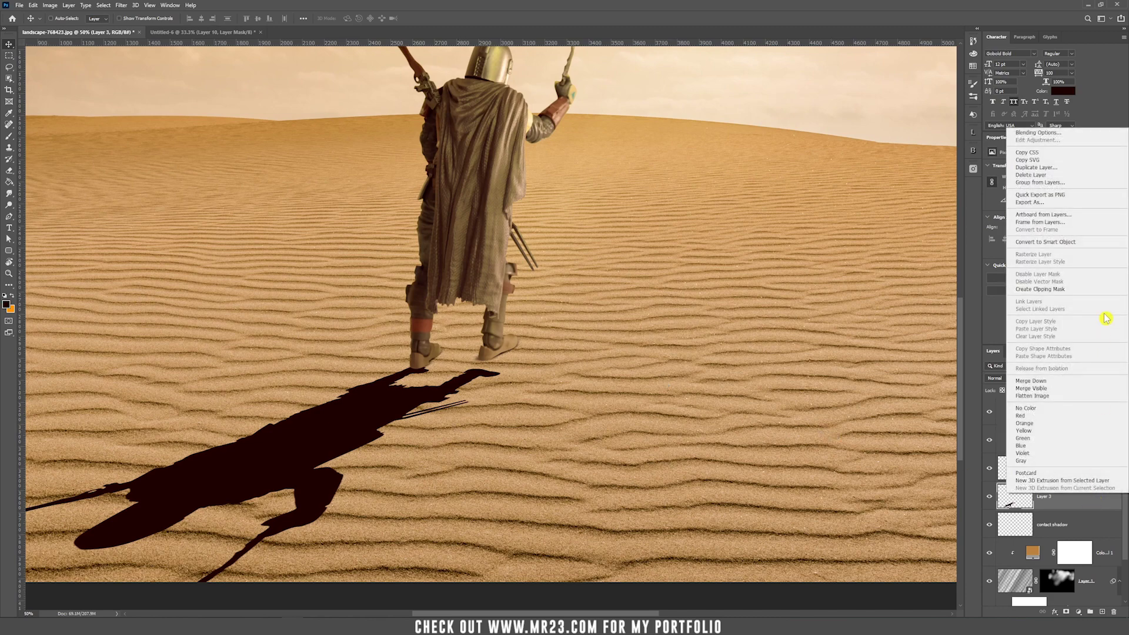
pyautogui.click(1088, 242)
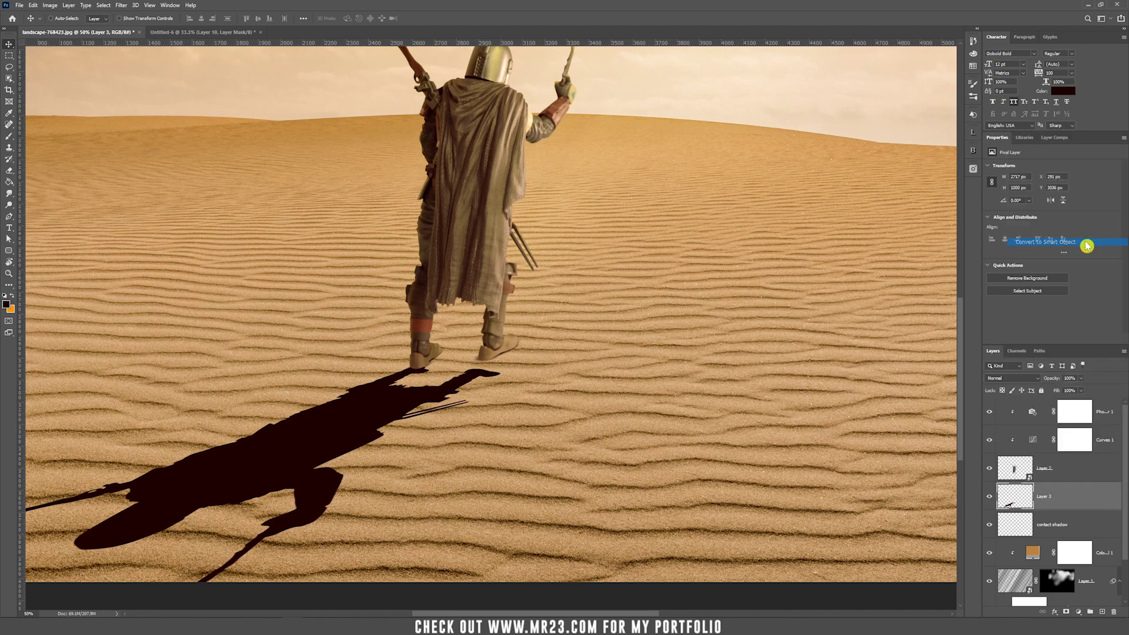
pyautogui.click(33, 4)
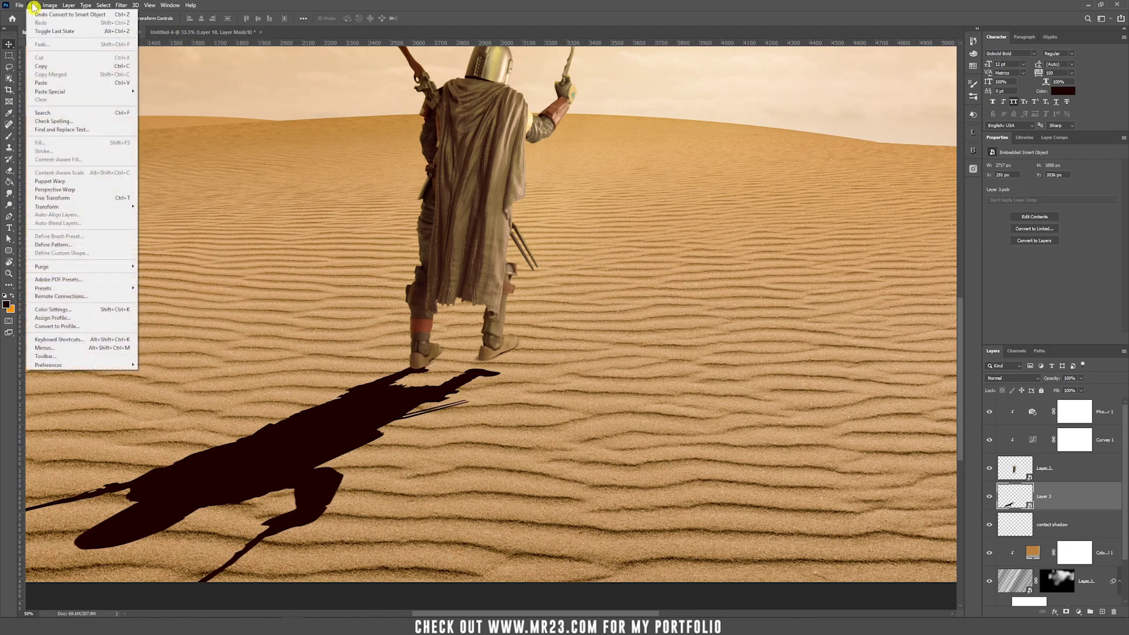
pyautogui.click(88, 186)
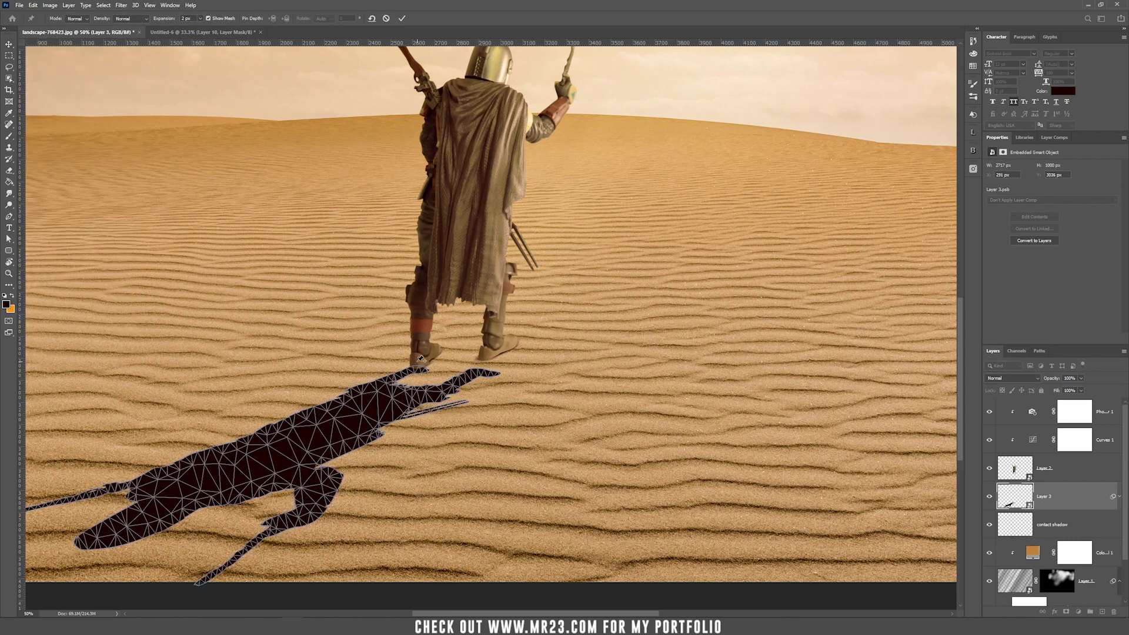
pyautogui.click(437, 385)
pyautogui.click(451, 394)
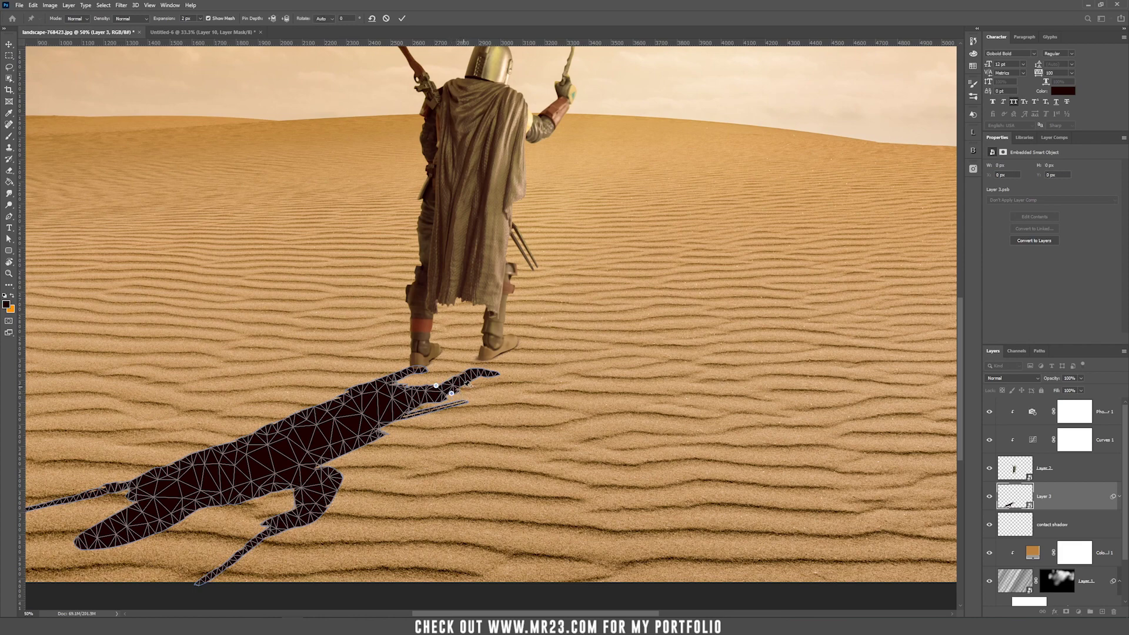
pyautogui.click(482, 369)
pyautogui.moveTo(481, 369); pyautogui.dragTo(499, 344)
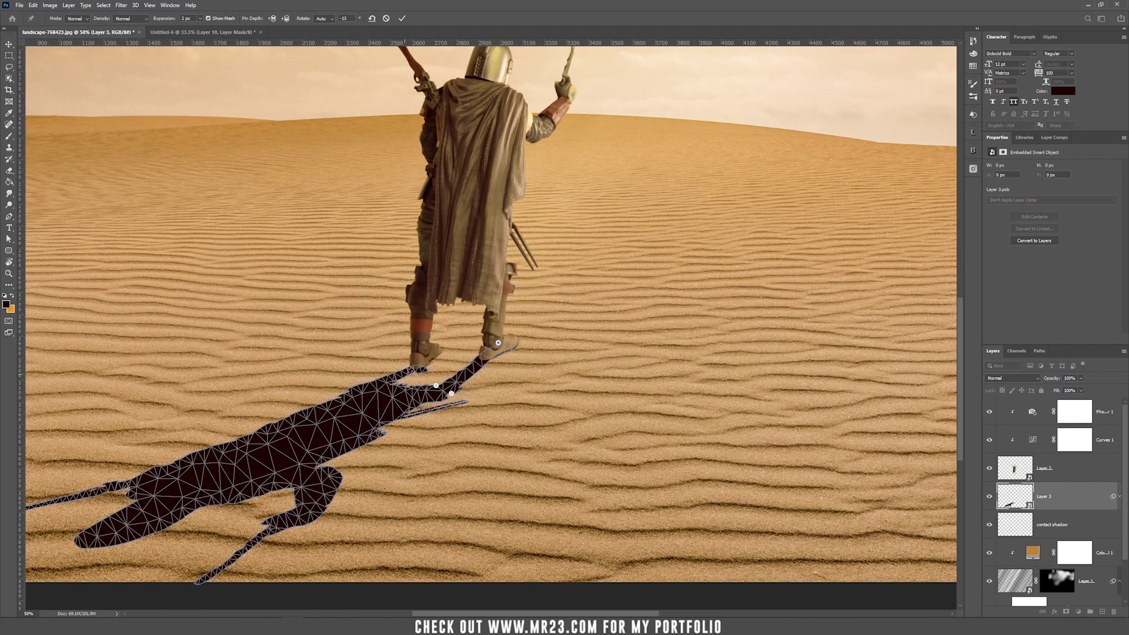
# Pin the shadow's left leg, pull its foot under the left boot and apply the Puppet Warp
pyautogui.scroll(5, 416, 376)
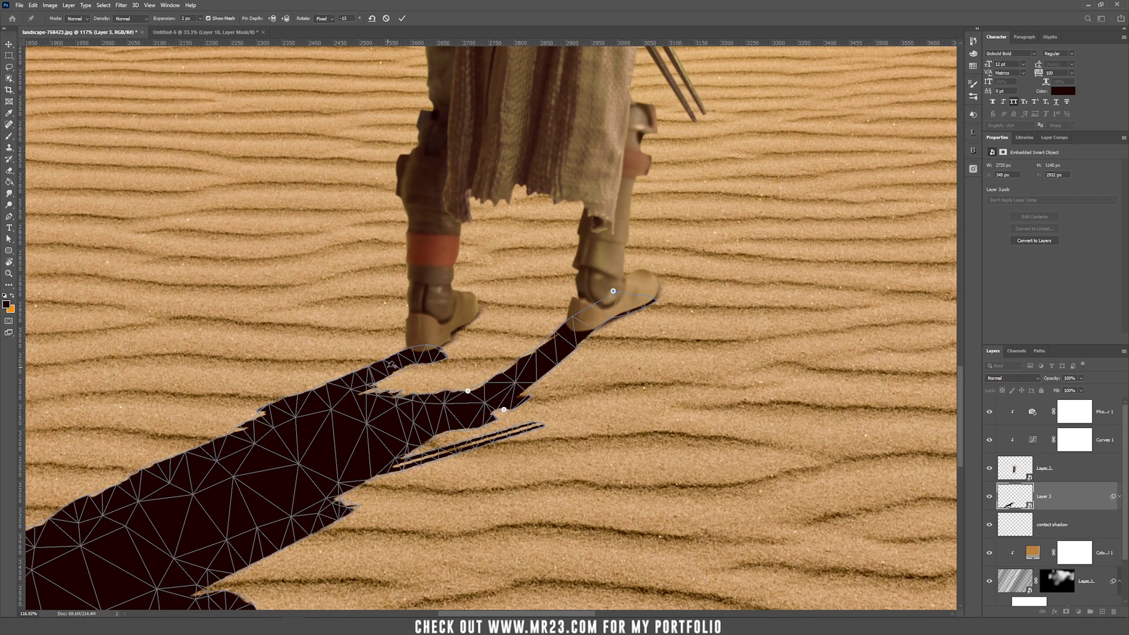
pyautogui.moveTo(392, 372); pyautogui.dragTo(388, 374)
pyautogui.click(378, 364)
pyautogui.moveTo(444, 354); pyautogui.dragTo(451, 331)
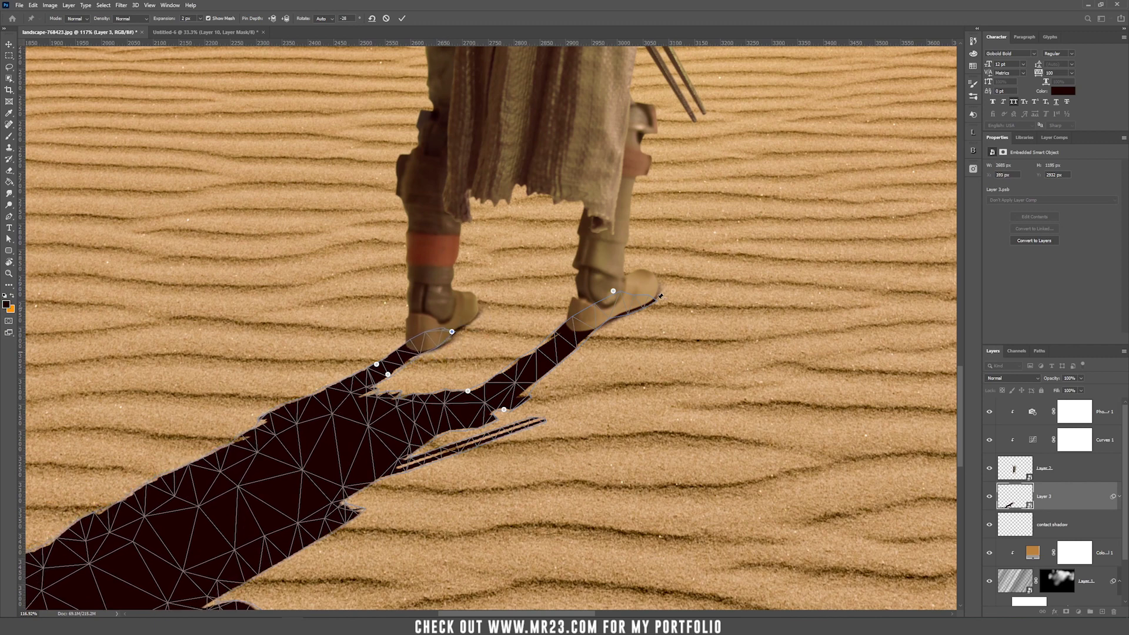
pyautogui.click(9, 46)
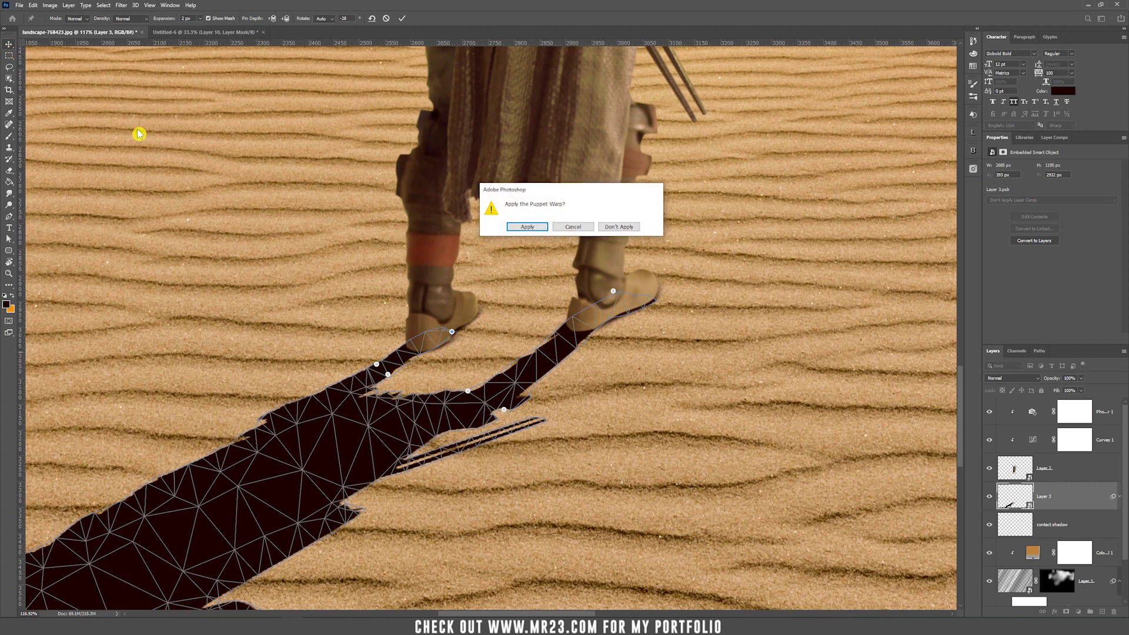
pyautogui.click(532, 227)
pyautogui.hotkey('ctrl', '0')
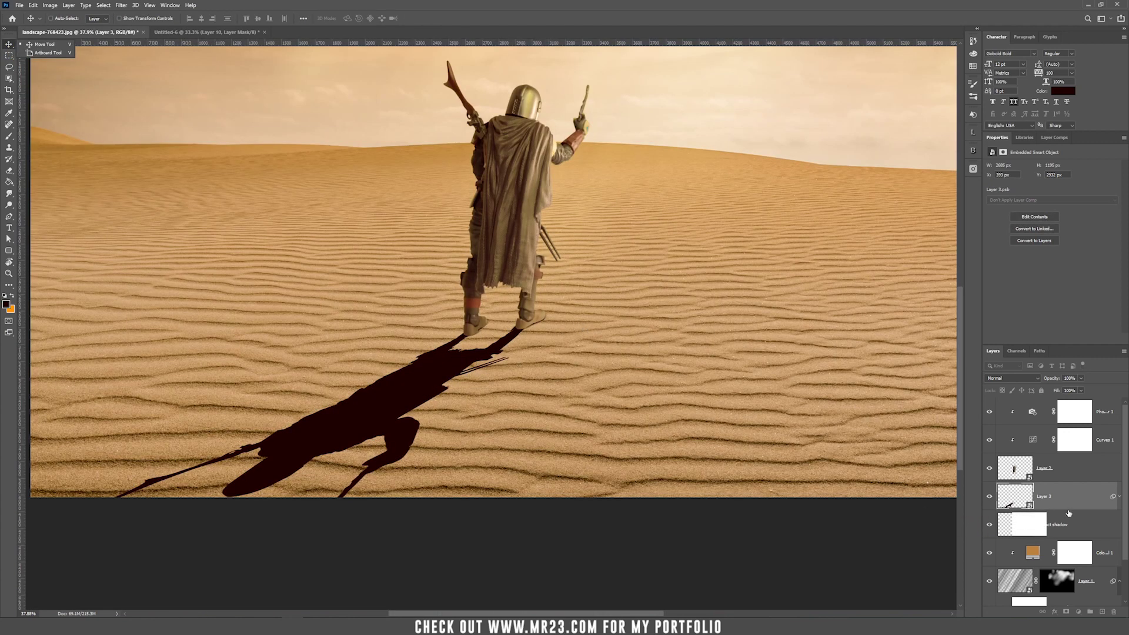
# Set the cast shadow layer's blend mode to Multiply
pyautogui.click(1011, 382)
pyautogui.click(1003, 409)
pyautogui.hotkey('ctrl', '-')
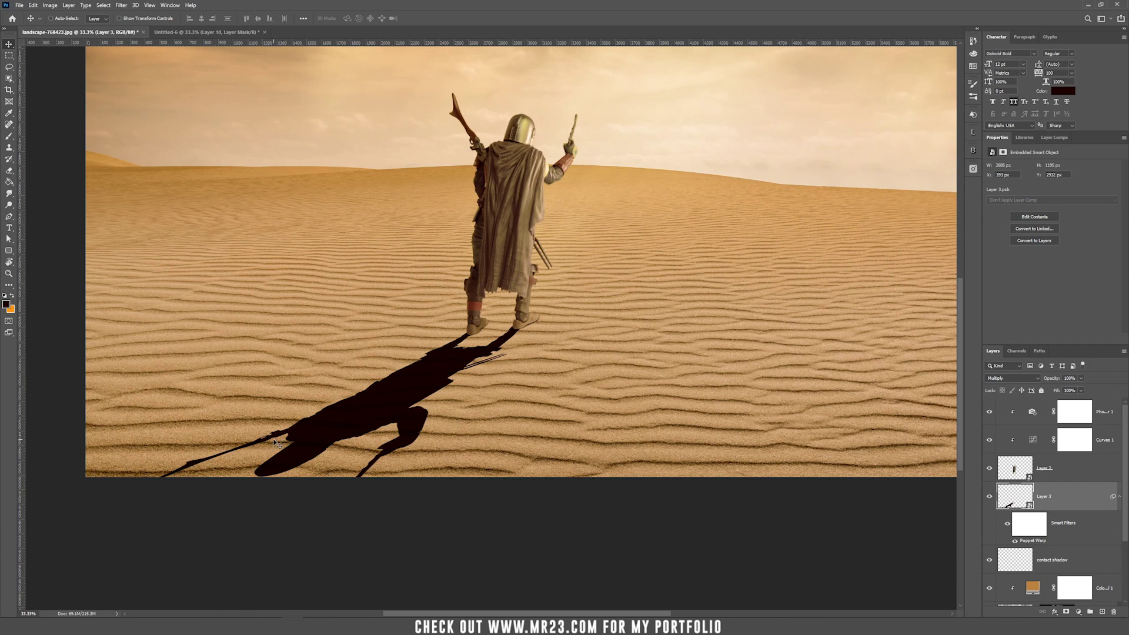
# Start a Field Blur on the cast shadow layer and set 0 px blur pins on the figure's back and at both shadow feet
pyautogui.click(125, 7)
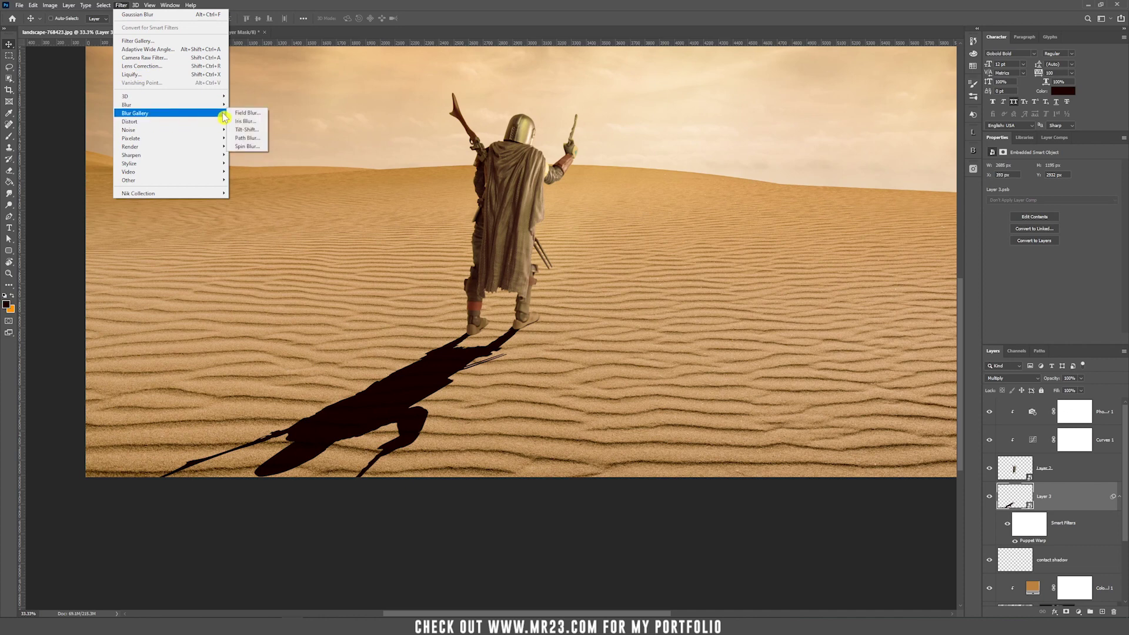
pyautogui.click(246, 112)
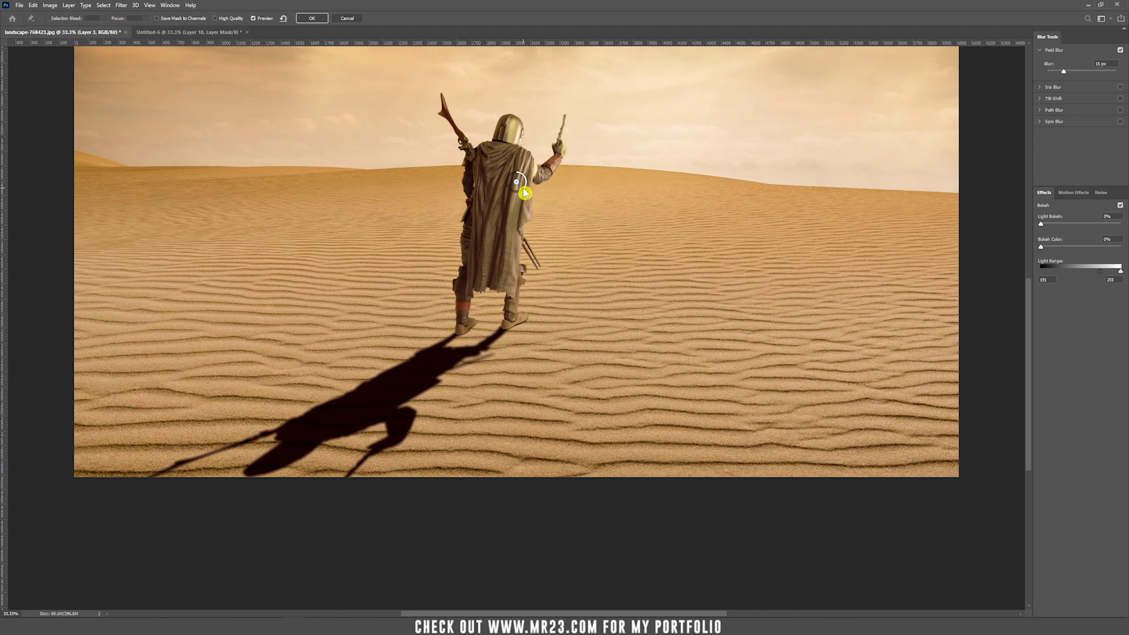
pyautogui.moveTo(523, 190); pyautogui.dragTo(518, 176)
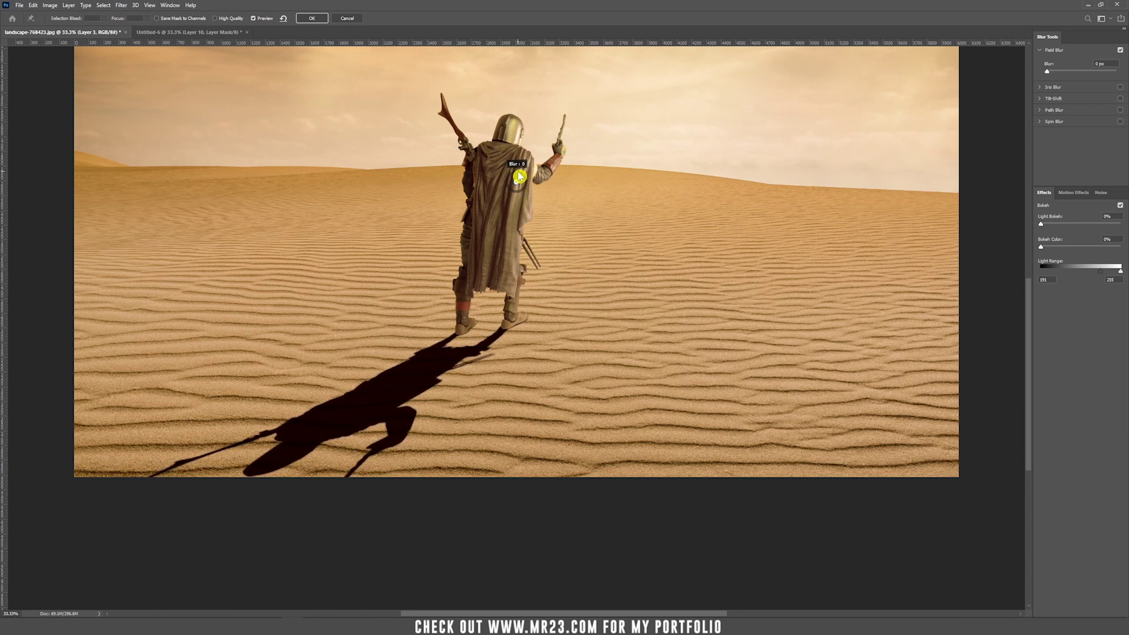
pyautogui.click(459, 331)
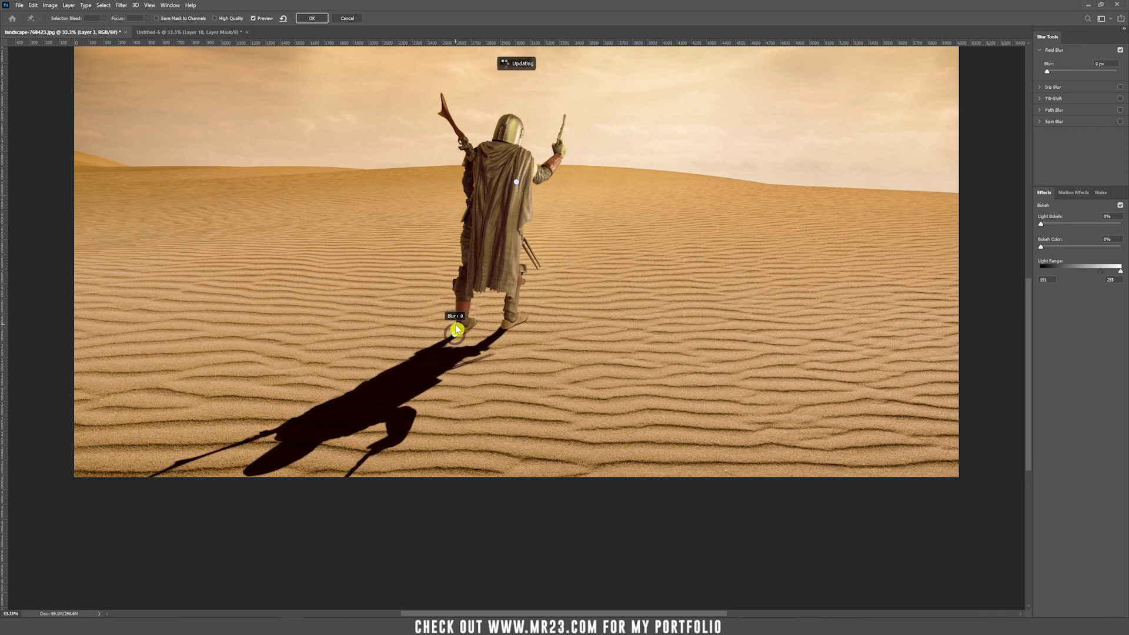
pyautogui.click(503, 330)
pyautogui.moveTo(509, 338); pyautogui.dragTo(504, 324)
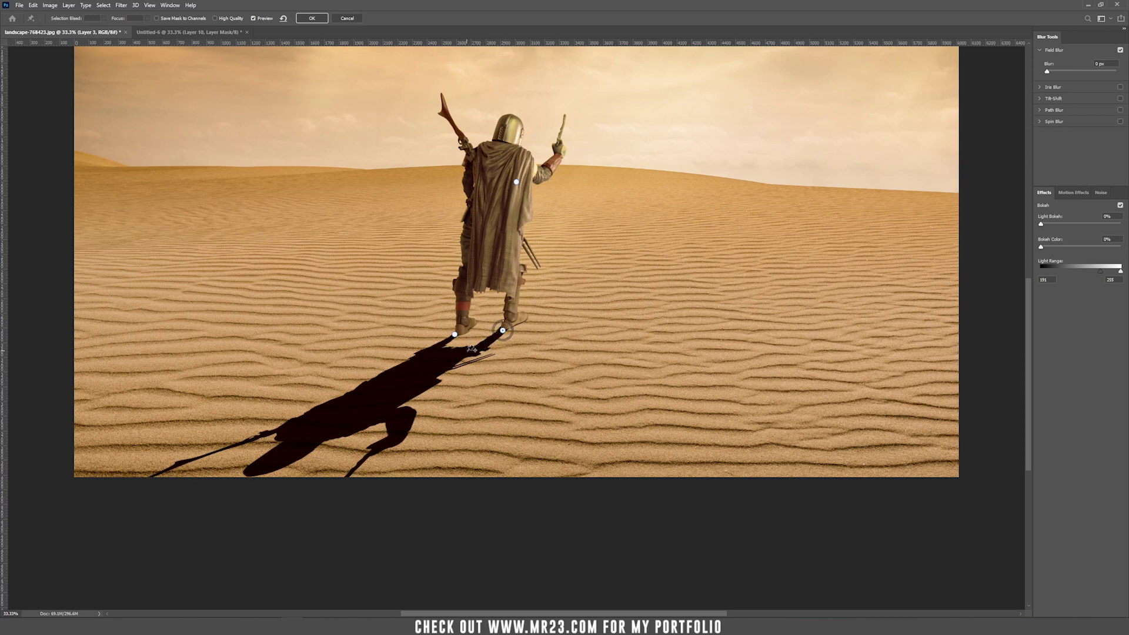
# Add blur pins along the shadow's legs and body, with 1 px near the legs, 7 px at the lower edge and 8 px along the upper edge
pyautogui.click(455, 365)
pyautogui.moveTo(459, 362); pyautogui.dragTo(459, 359)
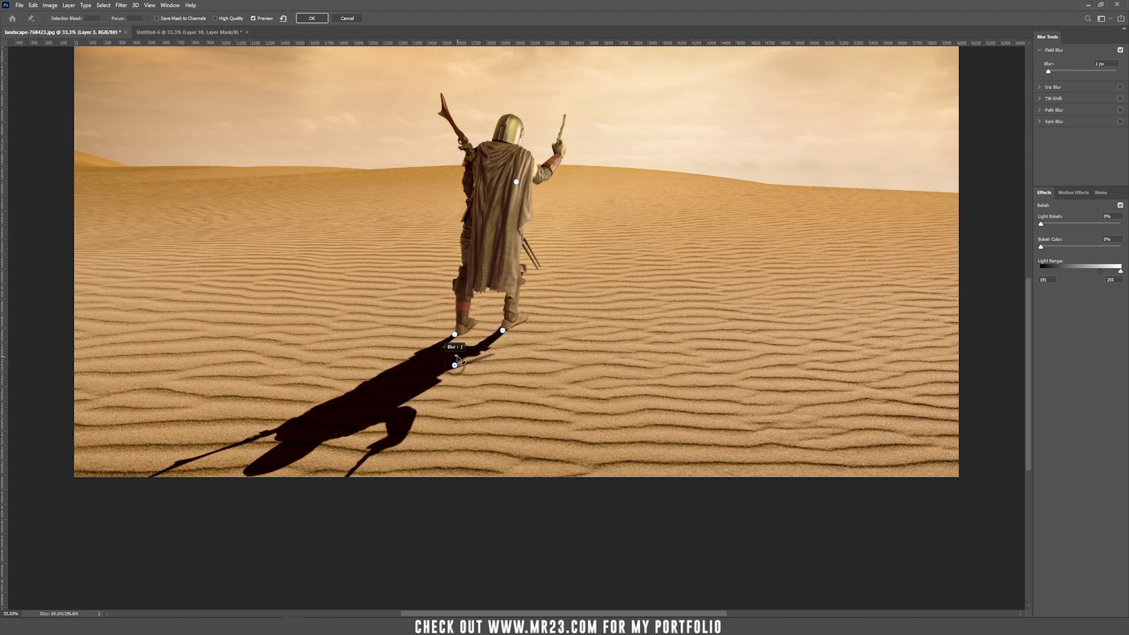
pyautogui.click(413, 357)
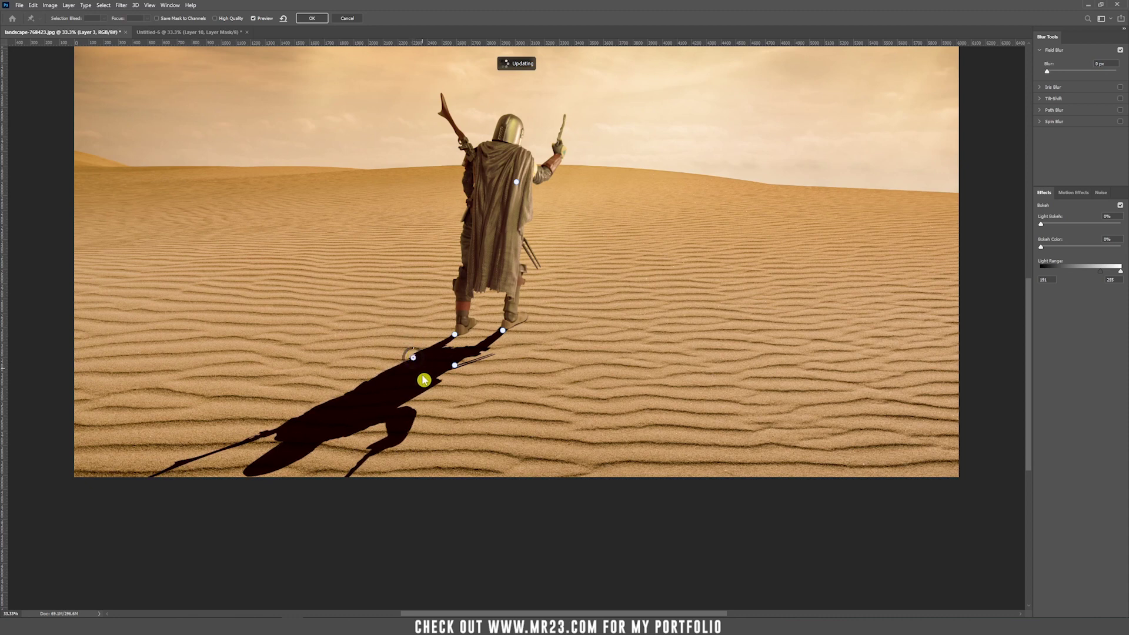
pyautogui.click(418, 393)
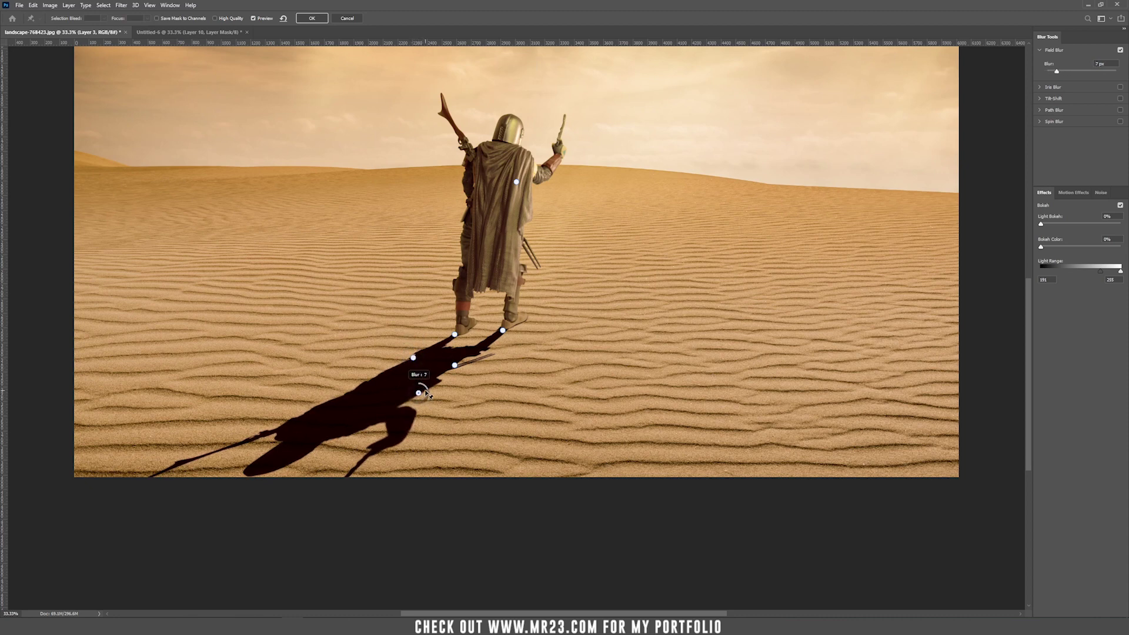
pyautogui.click(351, 392)
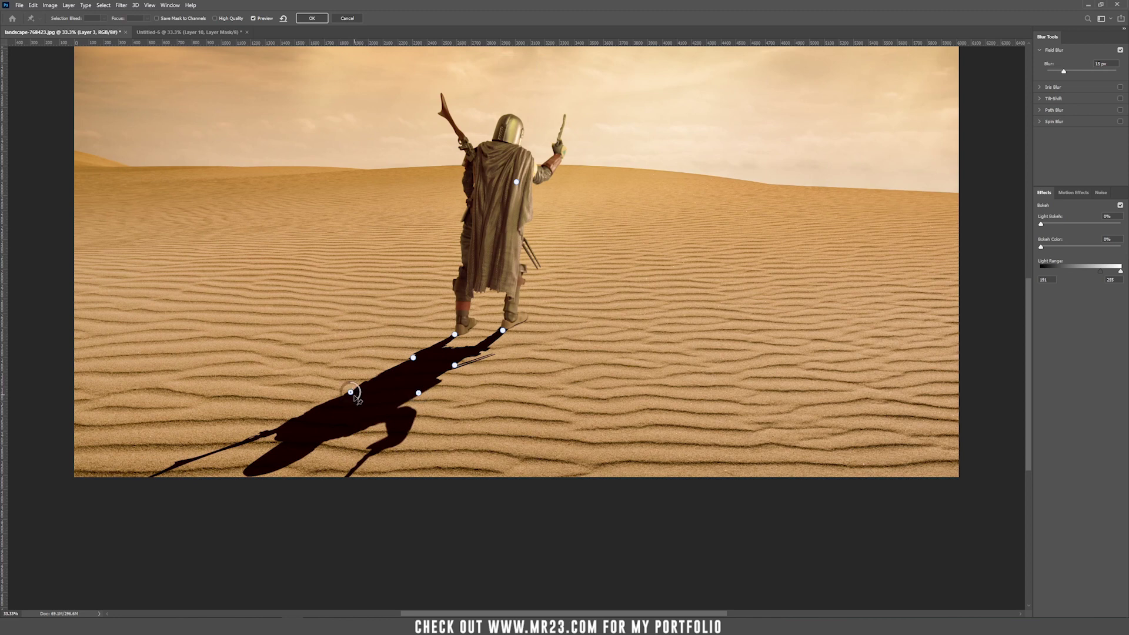
pyautogui.moveTo(360, 394); pyautogui.dragTo(356, 396)
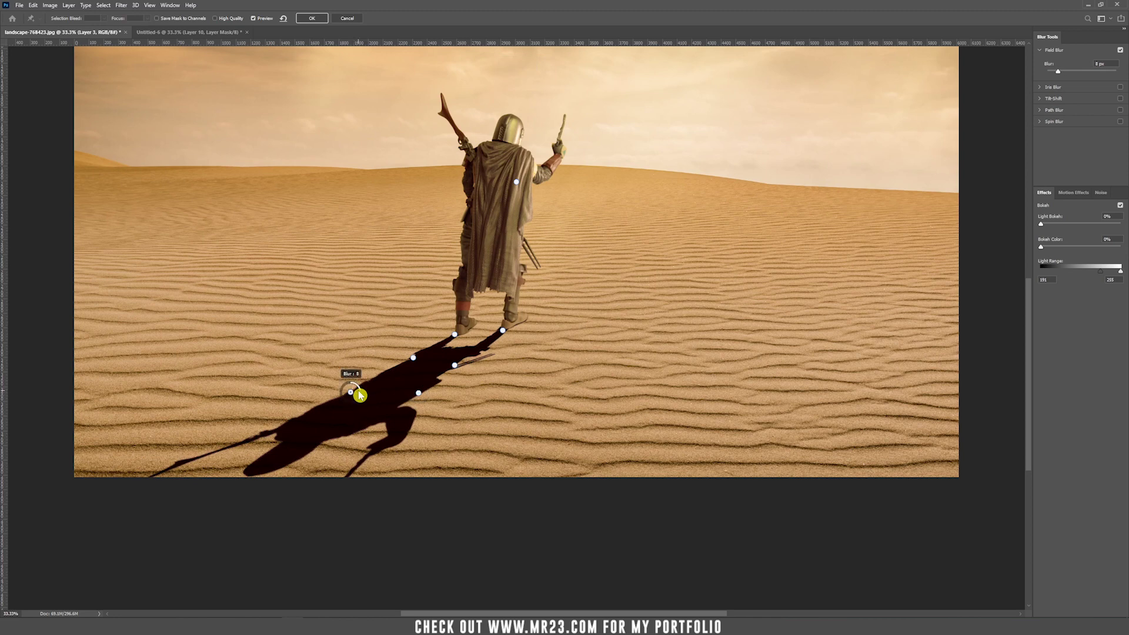
# Pin stronger blur at the shadow's far end, including 17 px on the raised arm, and apply the Field Blur
pyautogui.click(275, 430)
pyautogui.moveTo(285, 428); pyautogui.dragTo(288, 438)
pyautogui.click(378, 451)
pyautogui.moveTo(381, 455); pyautogui.dragTo(378, 447)
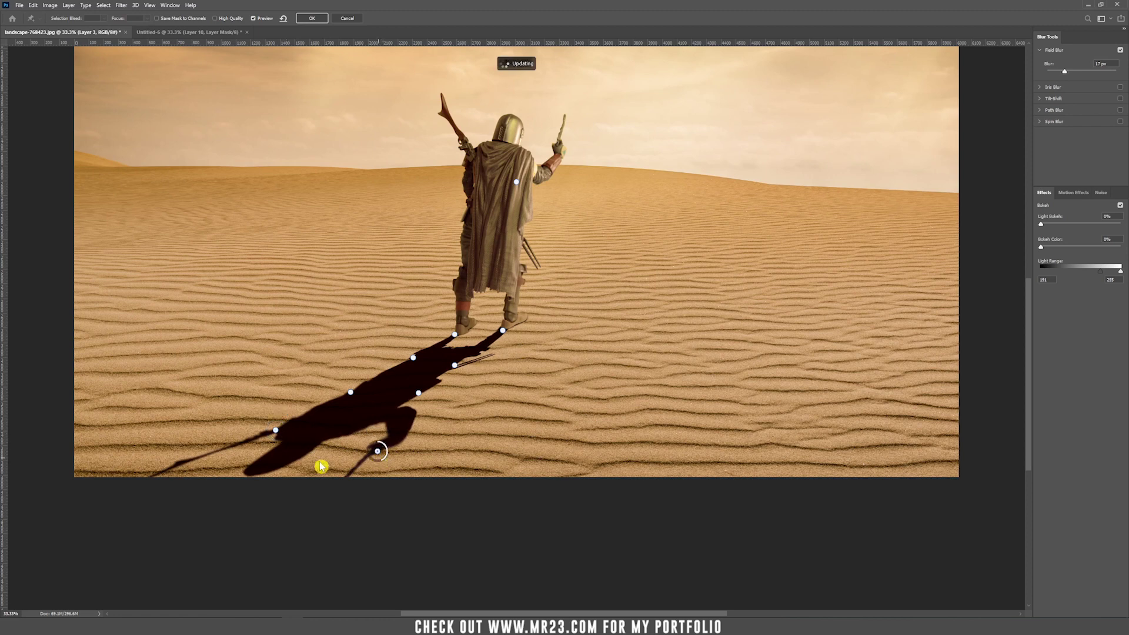
pyautogui.click(286, 462)
pyautogui.moveTo(292, 467); pyautogui.dragTo(294, 471)
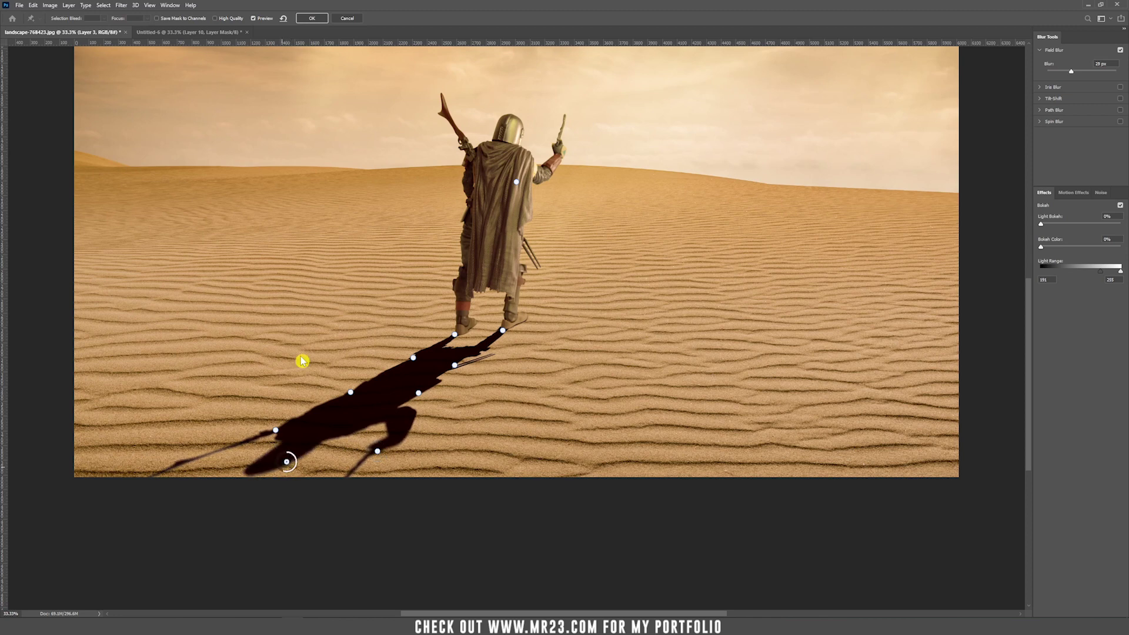
pyautogui.click(312, 18)
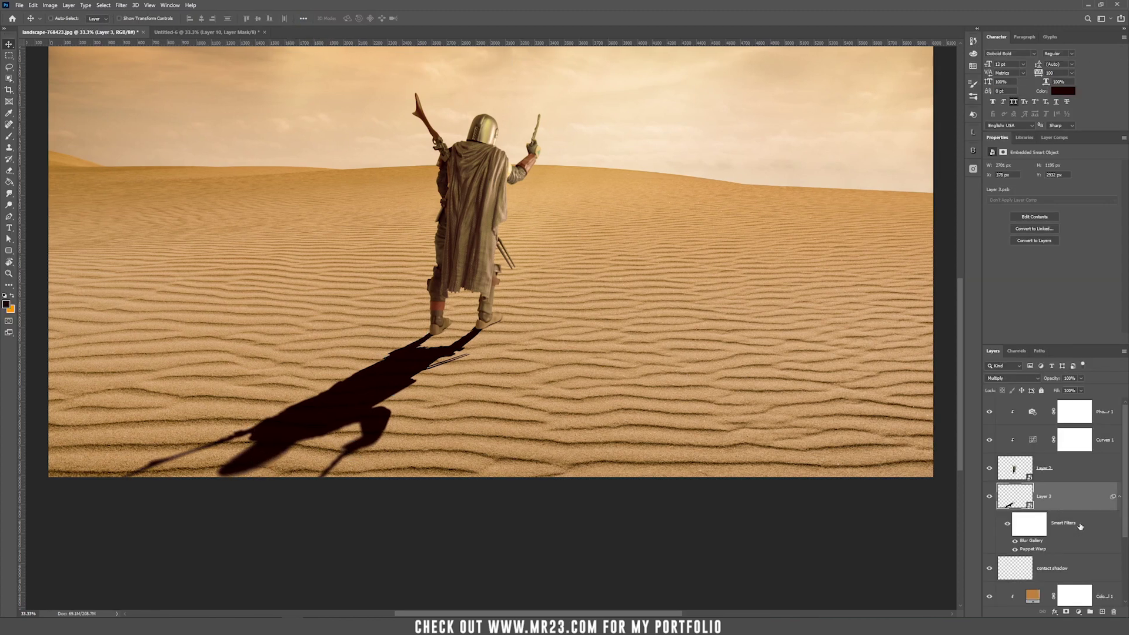
# Add a layer mask to the cast shadow layer and set up a soft round brush of 1000 px
pyautogui.click(1065, 613)
pyautogui.press('b')
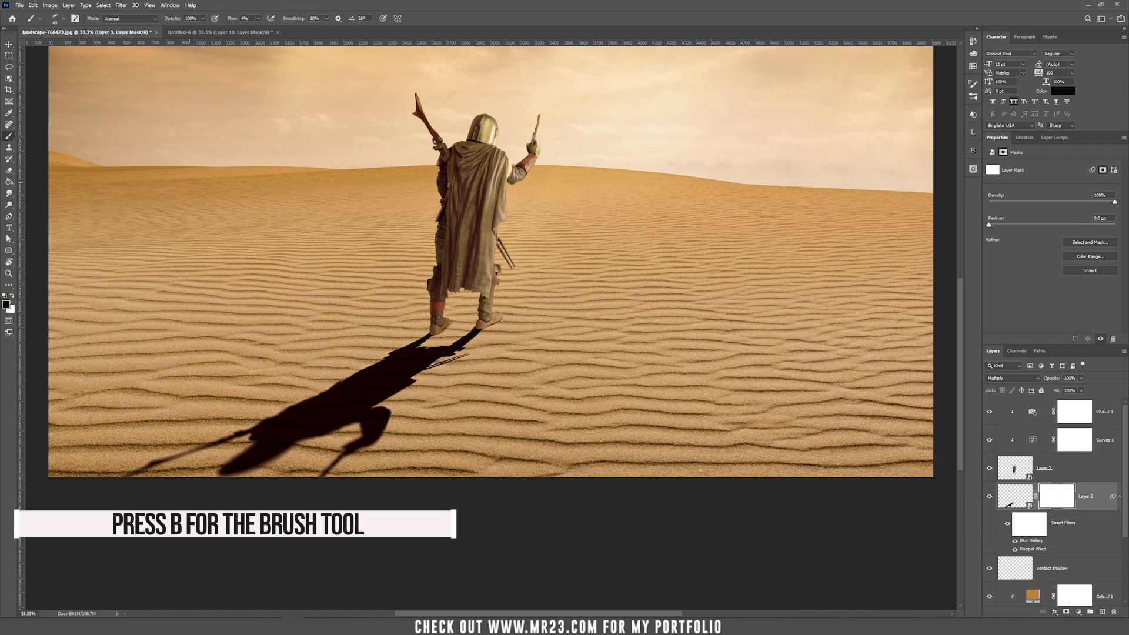
pyautogui.rightClick(207, 194)
pyautogui.moveTo(219, 212); pyautogui.dragTo(223, 232)
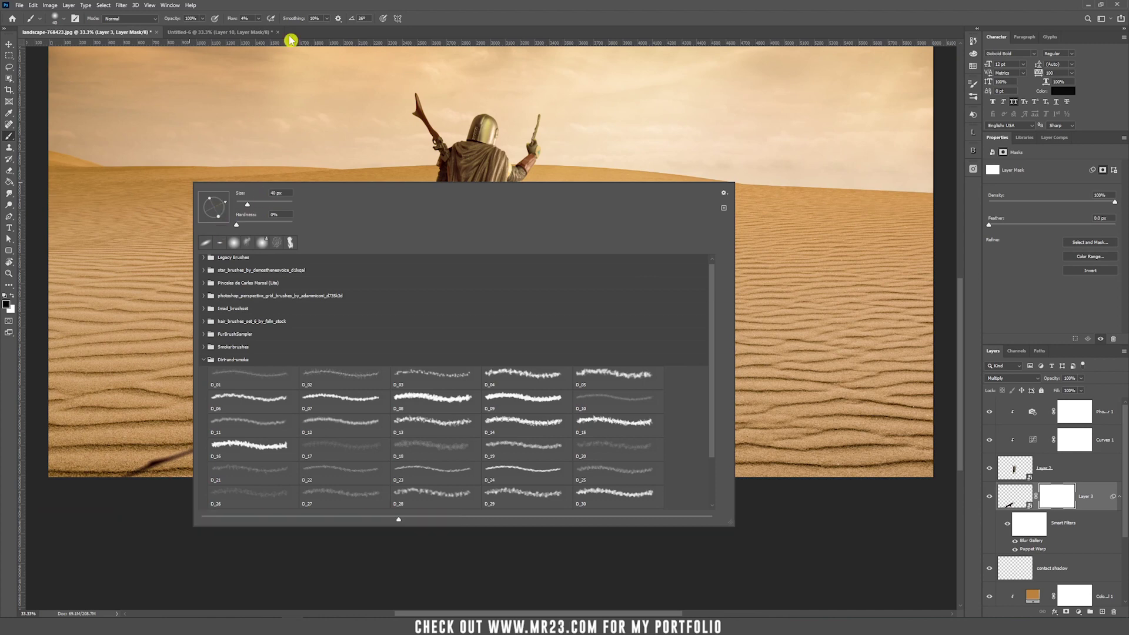
pyautogui.moveTo(251, 193); pyautogui.dragTo(282, 206)
pyautogui.press('Return')
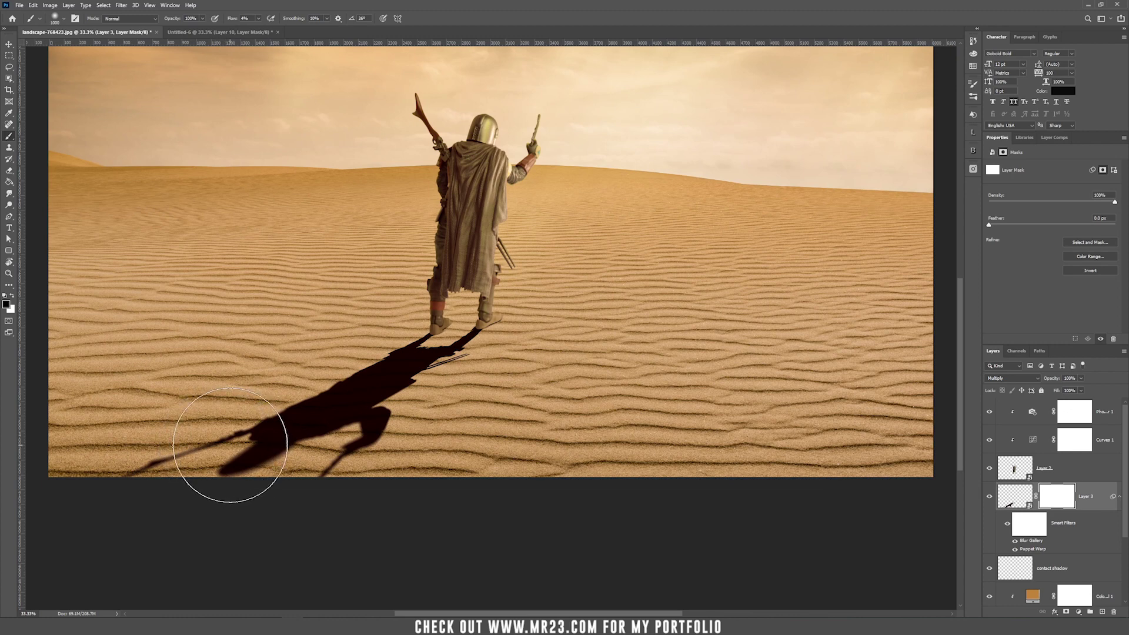
# Enlarge the brush and paint black on the mask to fade the far end of the cast shadow
pyautogui.press(']')
pyautogui.press(']')
pyautogui.press(']')
pyautogui.press(']')
pyautogui.press(']')
pyautogui.press(']')
pyautogui.press(']')
pyautogui.press(']')
pyautogui.press(']')
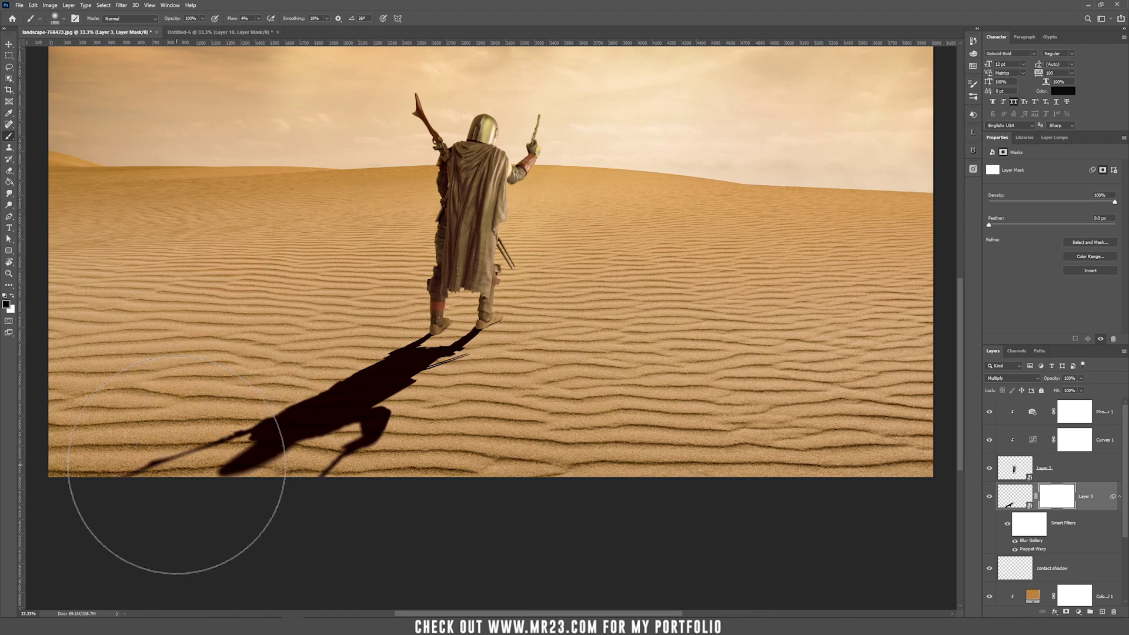
pyautogui.moveTo(233, 498)
pyautogui.mouseDown()
pyautogui.moveTo(359, 475)
pyautogui.moveTo(336, 510)
pyautogui.moveTo(363, 499)
pyautogui.moveTo(426, 510)
pyautogui.moveTo(371, 527)
pyautogui.moveTo(54, 459)
pyautogui.moveTo(62, 487)
pyautogui.moveTo(239, 448)
pyautogui.moveTo(221, 407)
pyautogui.moveTo(315, 459)
pyautogui.moveTo(281, 521)
pyautogui.moveTo(394, 497)
pyautogui.moveTo(426, 460)
pyautogui.moveTo(382, 458)
pyautogui.moveTo(347, 408)
pyautogui.moveTo(299, 404)
pyautogui.moveTo(363, 408)
pyautogui.moveTo(397, 442)
pyautogui.mouseUp()
pyautogui.press('v')
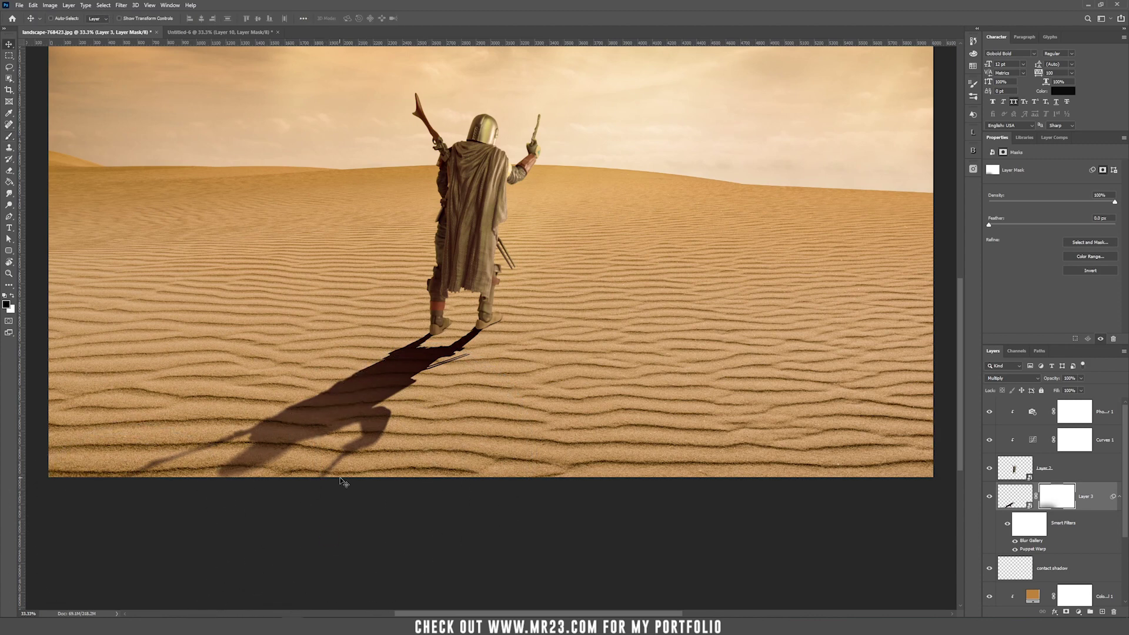
# Add a Hue/Saturation adjustment clipped to the cast shadow layer and lower its saturation
pyautogui.click(1025, 501)
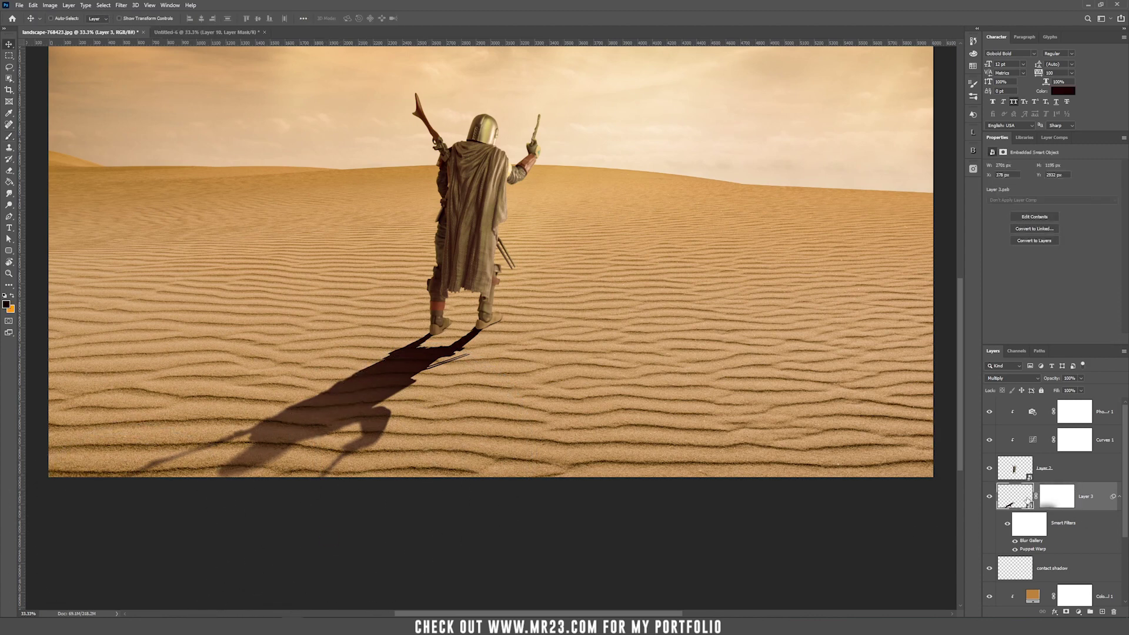
pyautogui.click(1079, 614)
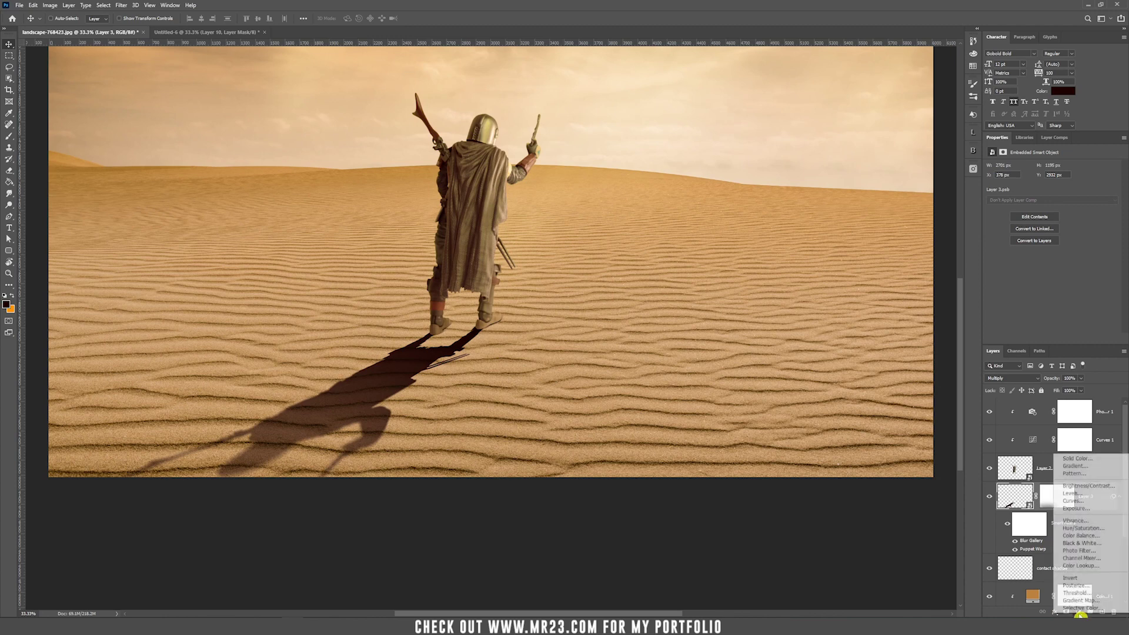
pyautogui.click(1099, 529)
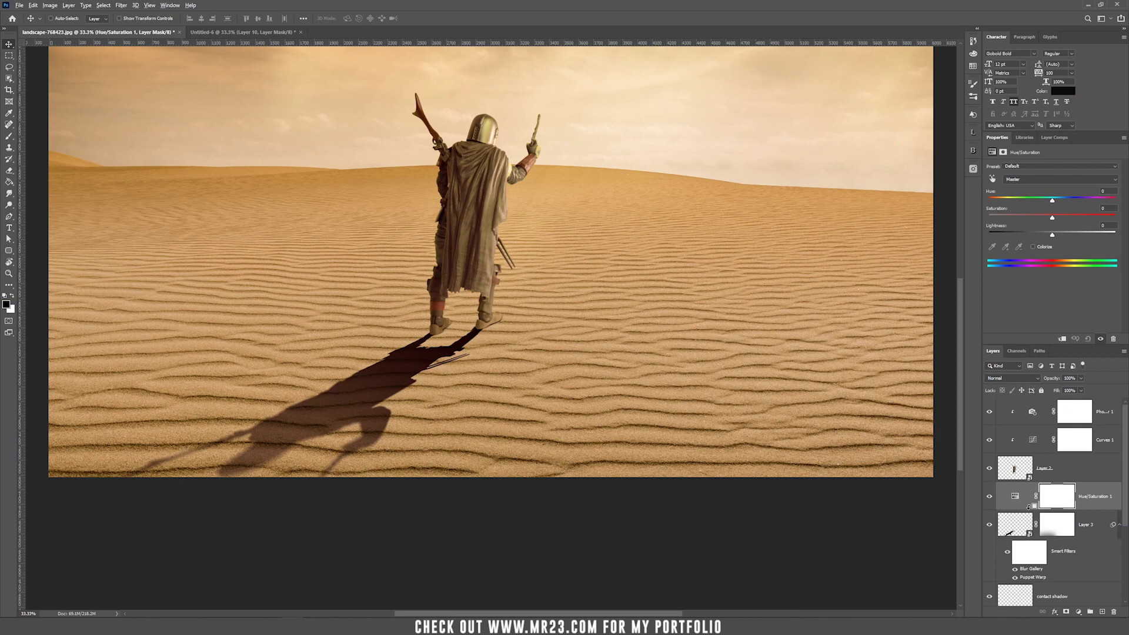
pyautogui.hotkey('ctrl', 'alt', 'g')
pyautogui.click(1034, 498)
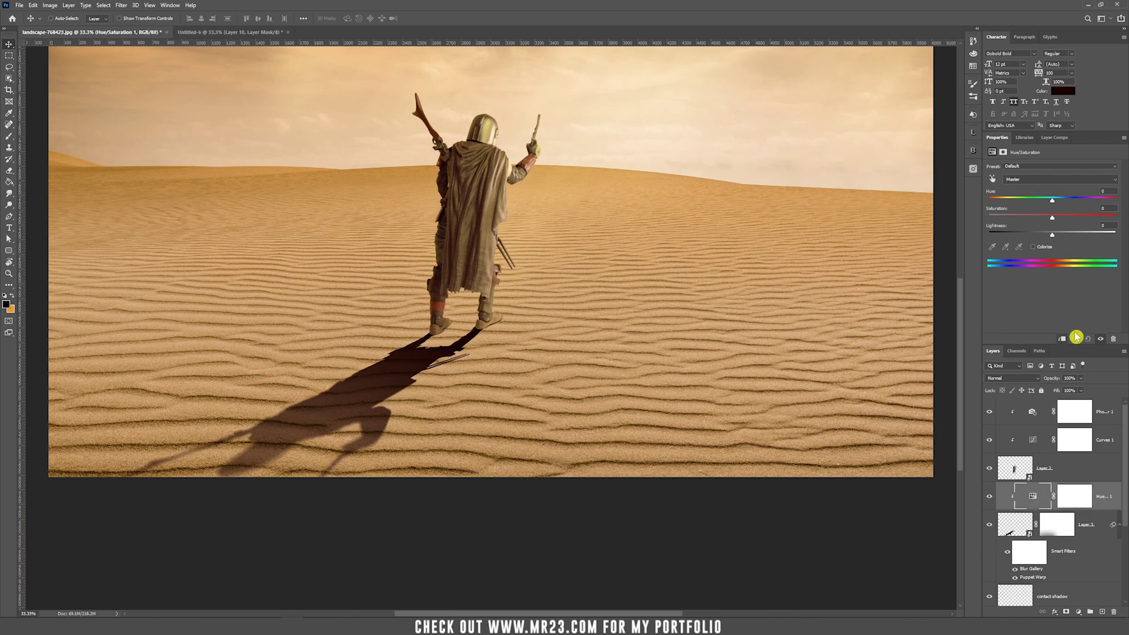
pyautogui.moveTo(1052, 217); pyautogui.dragTo(1022, 226)
# Set the cast shadow layer's opacity to 60%
pyautogui.click(1057, 524)
pyautogui.hotkey('ctrl', '-')
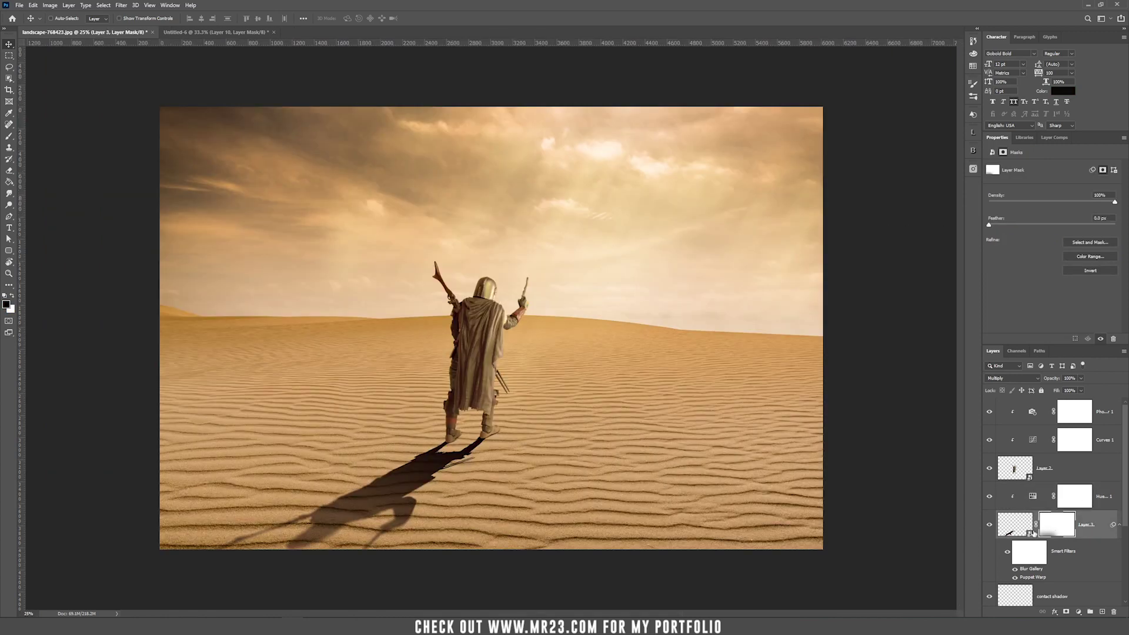
pyautogui.click(1013, 527)
pyautogui.press('5')
pyautogui.press('6')
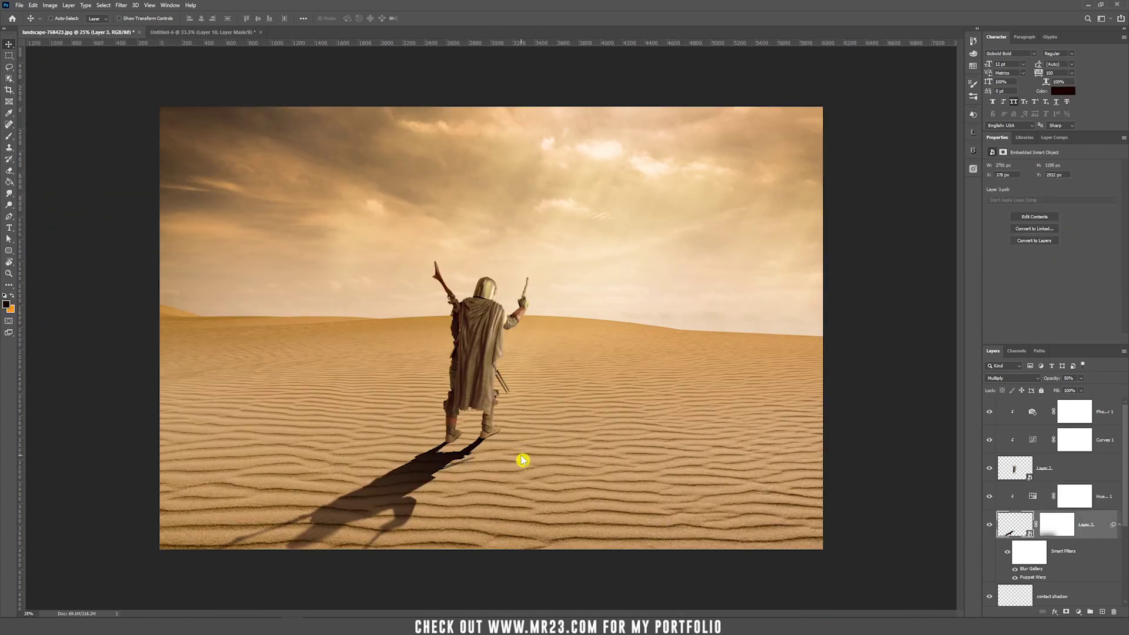
pyautogui.press('6')
pyautogui.press('7')
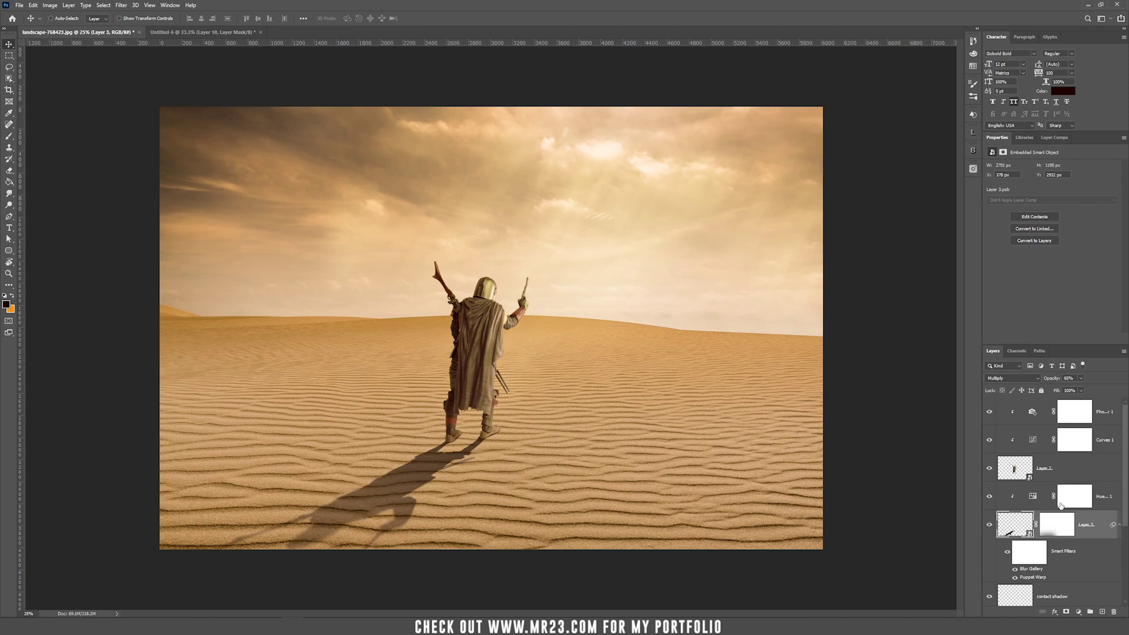
# Add a Screen-mode Inner Shadow to the figure layer, with its distance and size set to 0 px
pyautogui.click(1059, 469)
pyautogui.scroll(1, 627, 363)
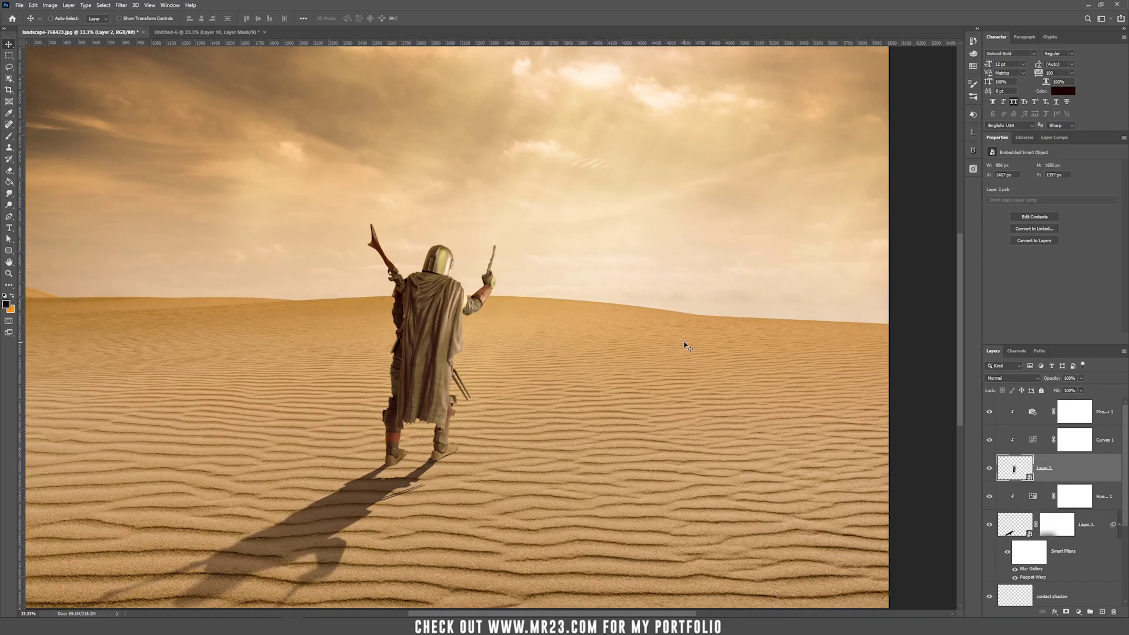
pyautogui.doubleClick(1102, 472)
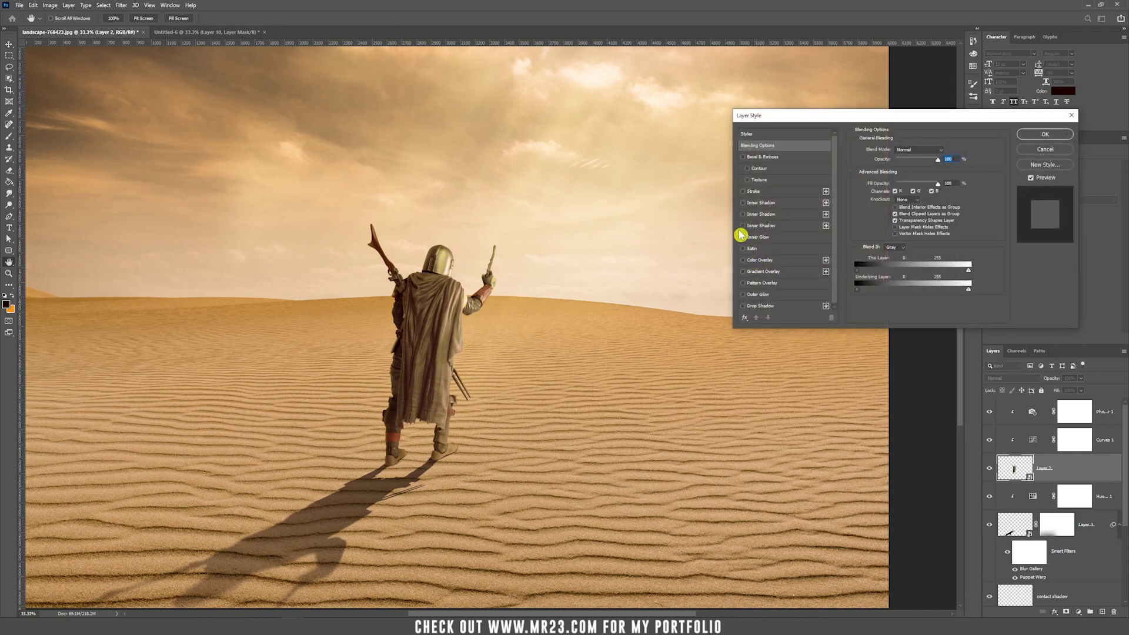
pyautogui.click(745, 204)
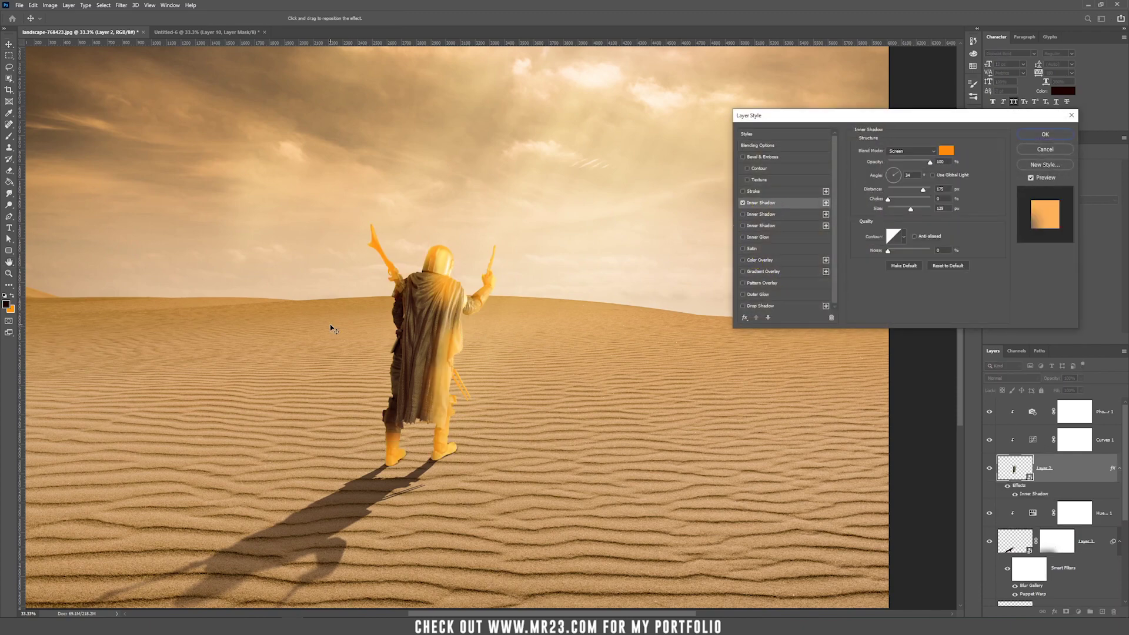
pyautogui.hotkey('ctrl', '+')
pyautogui.hotkey('ctrl', '+')
pyautogui.moveTo(910, 209); pyautogui.dragTo(888, 189)
pyautogui.click(885, 209)
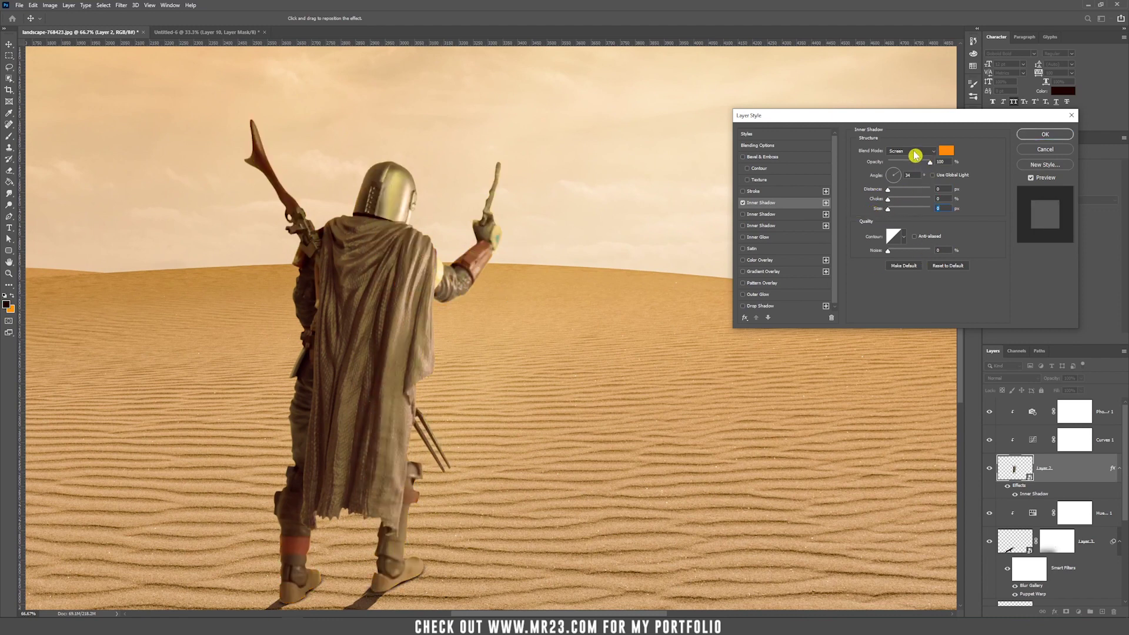
# Change the Inner Shadow's color to a pale cream sampled from the bright sky
pyautogui.click(946, 150)
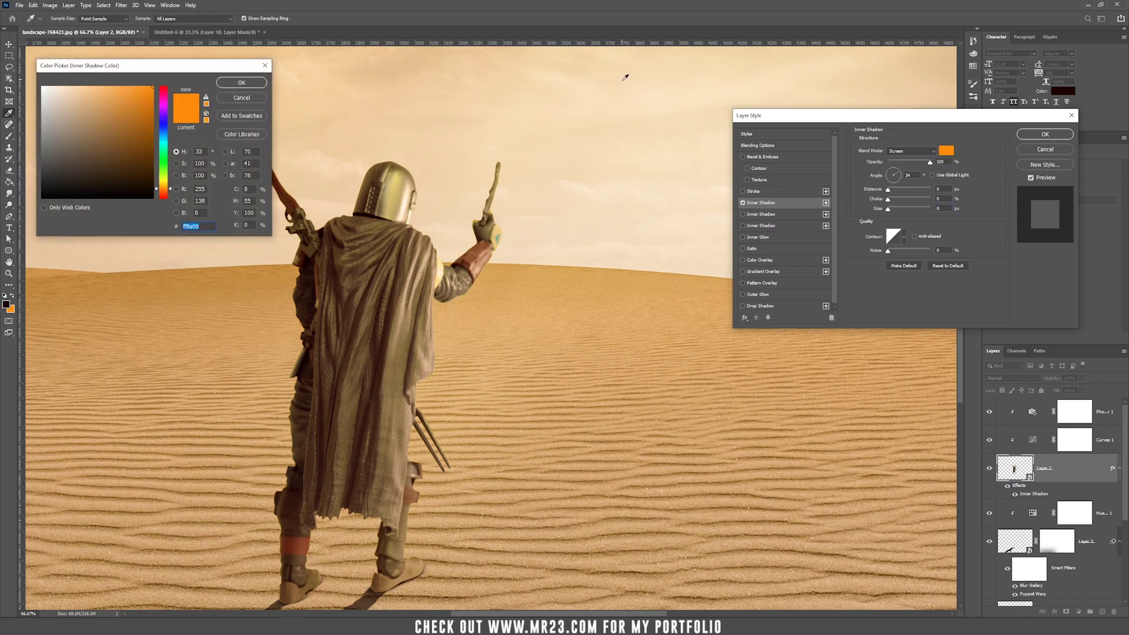
pyautogui.moveTo(626, 81); pyautogui.dragTo(522, 350)
pyautogui.click(607, 94)
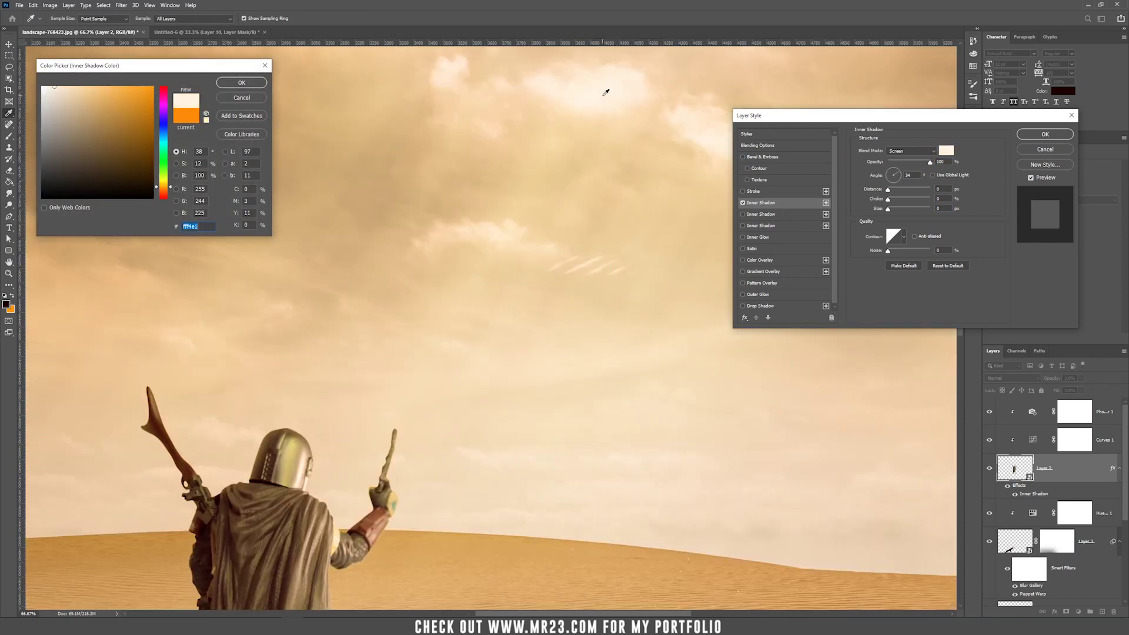
pyautogui.click(513, 219)
pyautogui.click(242, 82)
pyautogui.moveTo(382, 414); pyautogui.dragTo(500, 156)
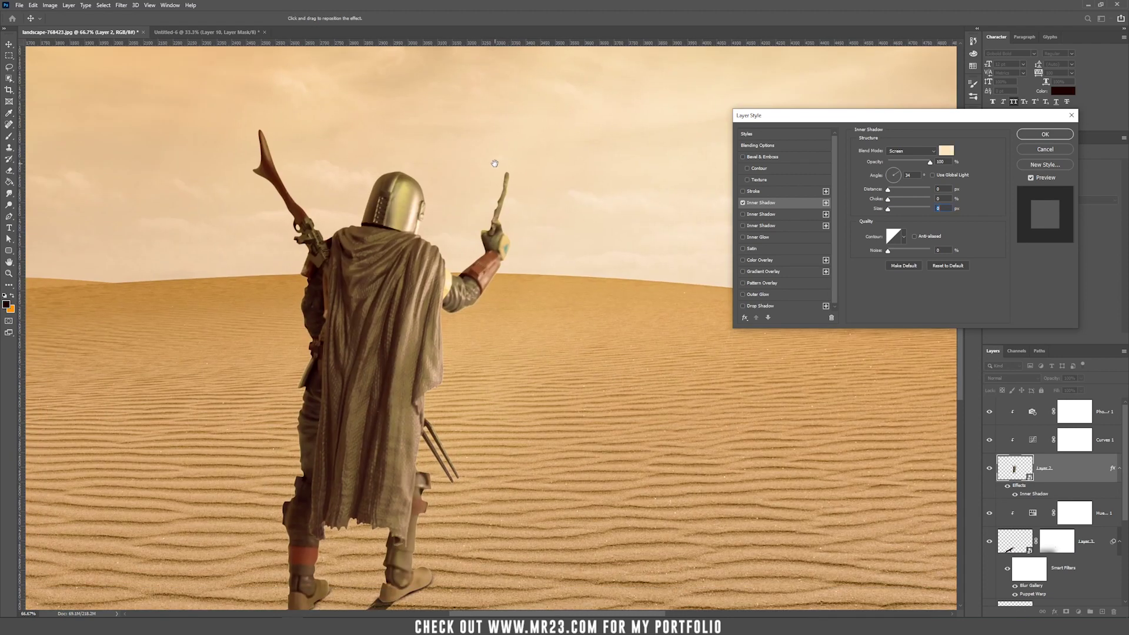
# Set the Inner Shadow's distance to 4 px, raise its size slightly and apply the layer style as a thin rim light
pyautogui.moveTo(891, 194); pyautogui.dragTo(889, 195)
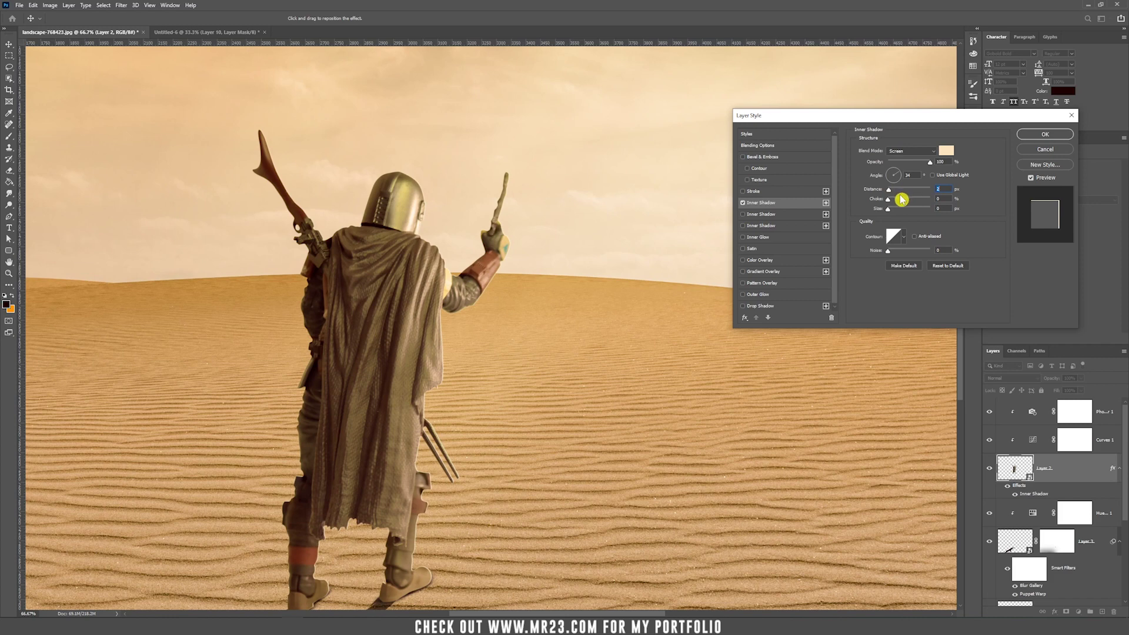
pyautogui.moveTo(888, 191); pyautogui.dragTo(893, 196)
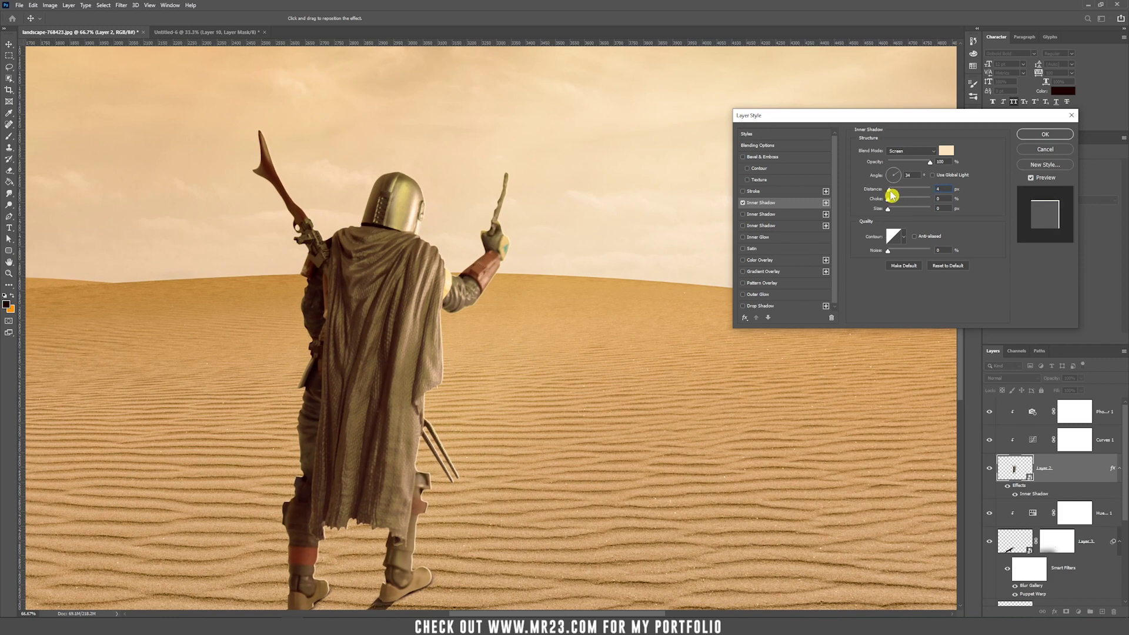
pyautogui.moveTo(888, 210); pyautogui.dragTo(893, 213)
pyautogui.click(1045, 135)
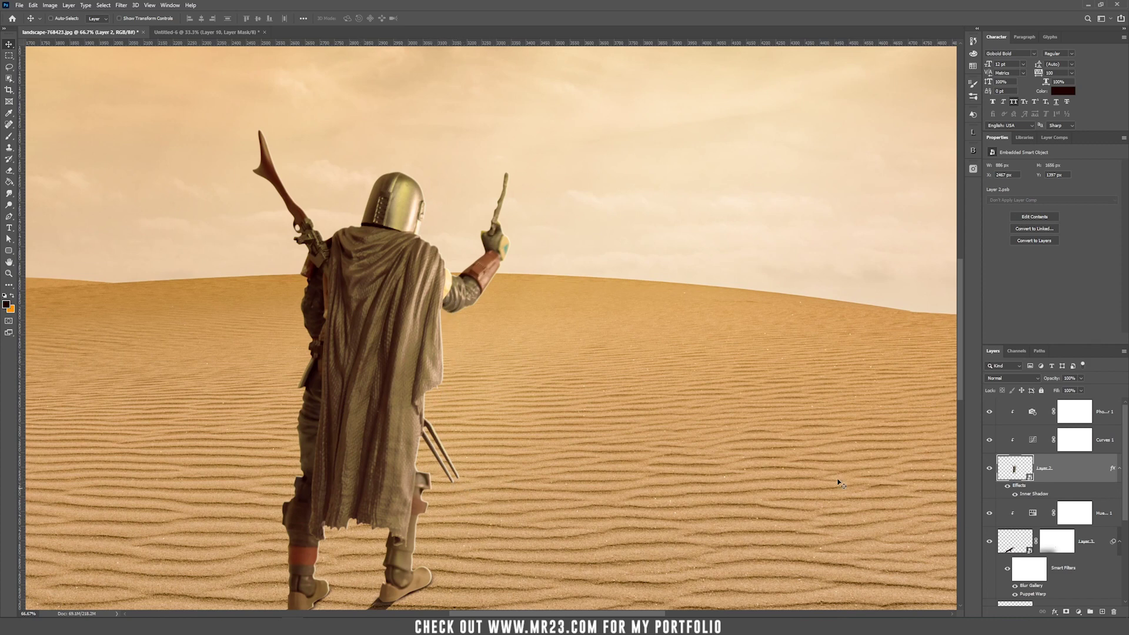
# Separate the figure's cream Inner Shadow into its own layer and hide it behind a black layer mask
pyautogui.rightClick(1034, 494)
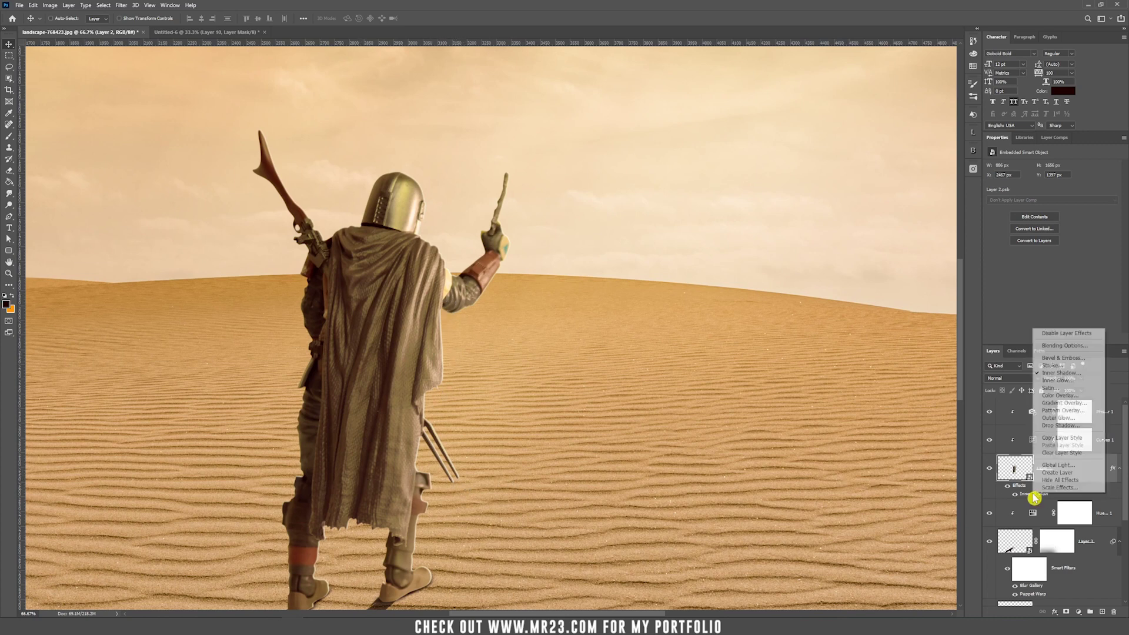
pyautogui.click(1074, 473)
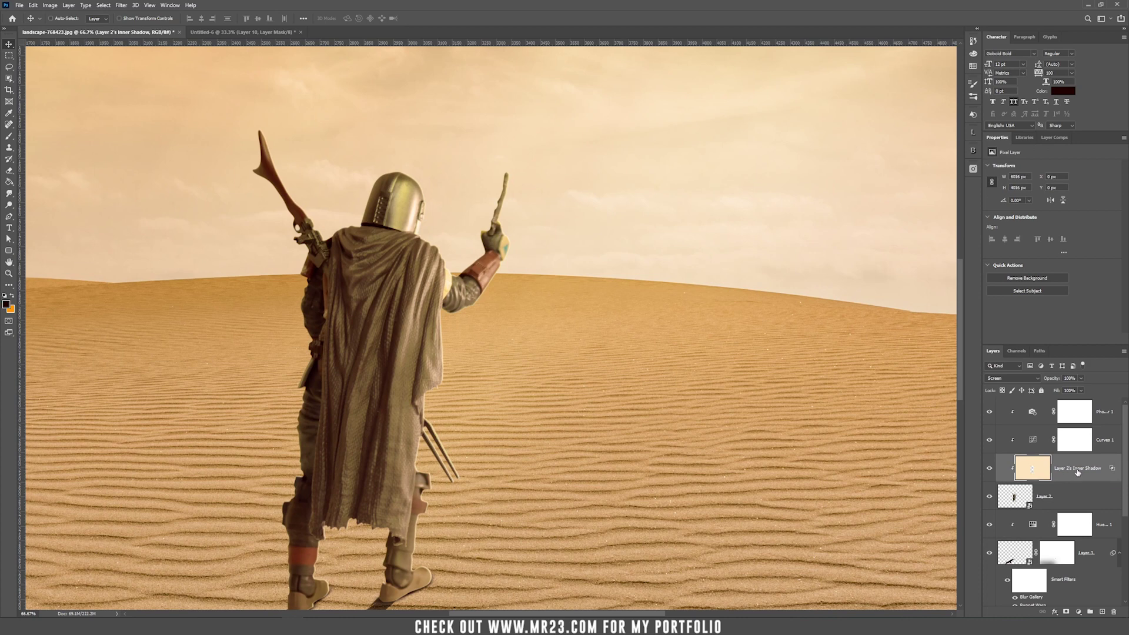
pyautogui.keyDown('alt'); pyautogui.click(1066, 612); pyautogui.keyUp('alt')
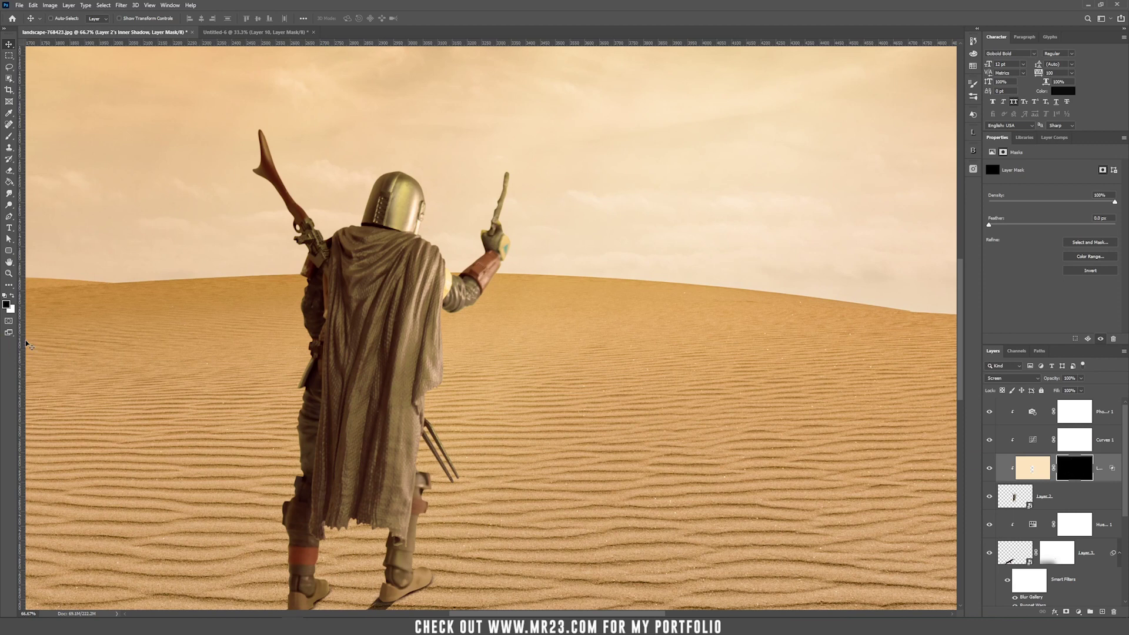
# Paint white on the cream rim-light mask with an enlarged brush along the figure's sunlit edges, raised arm and legs
pyautogui.click(12, 296)
pyautogui.press('b')
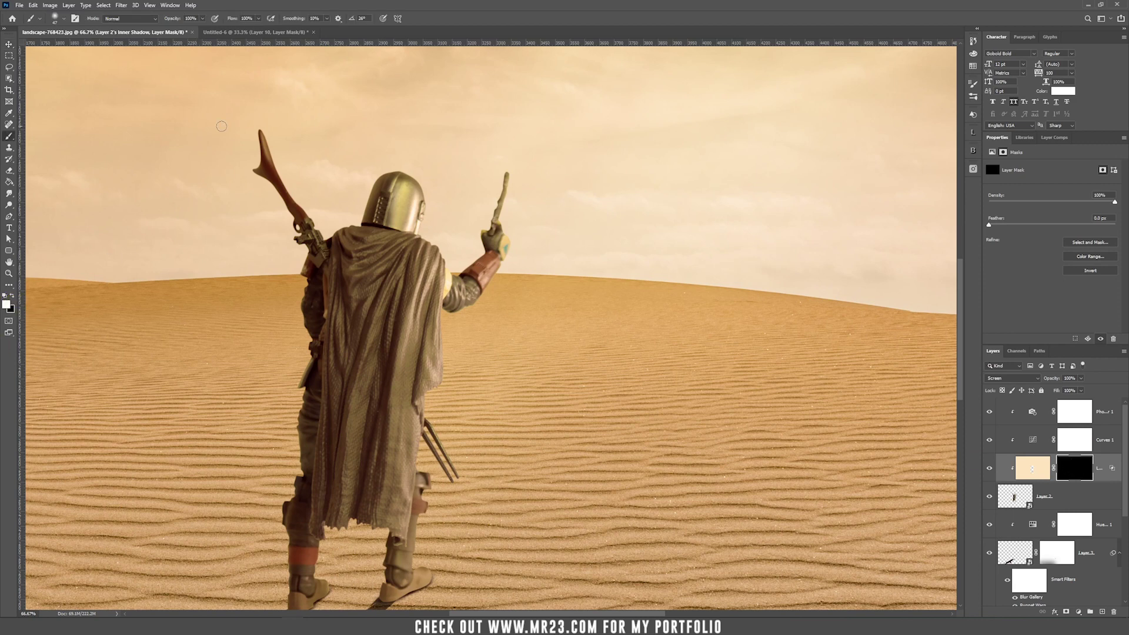
pyautogui.rightClick(9, 136)
pyautogui.click(47, 136)
pyautogui.press(']')
pyautogui.press(']')
pyautogui.press(']')
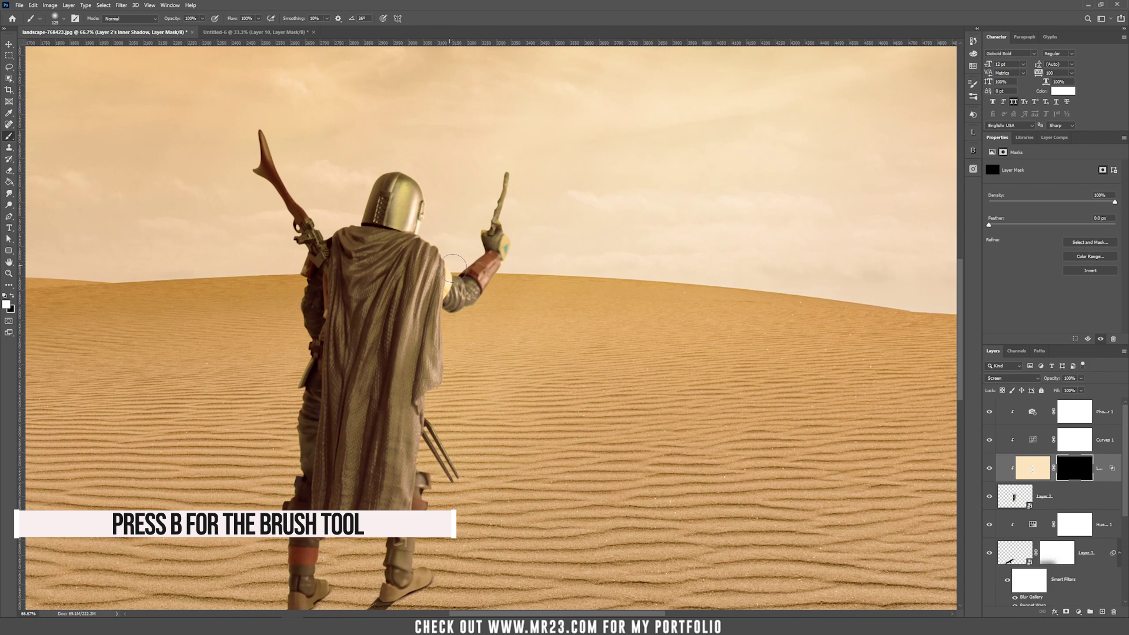
pyautogui.moveTo(509, 218)
pyautogui.mouseDown()
pyautogui.moveTo(532, 176)
pyautogui.moveTo(516, 196)
pyautogui.mouseUp()
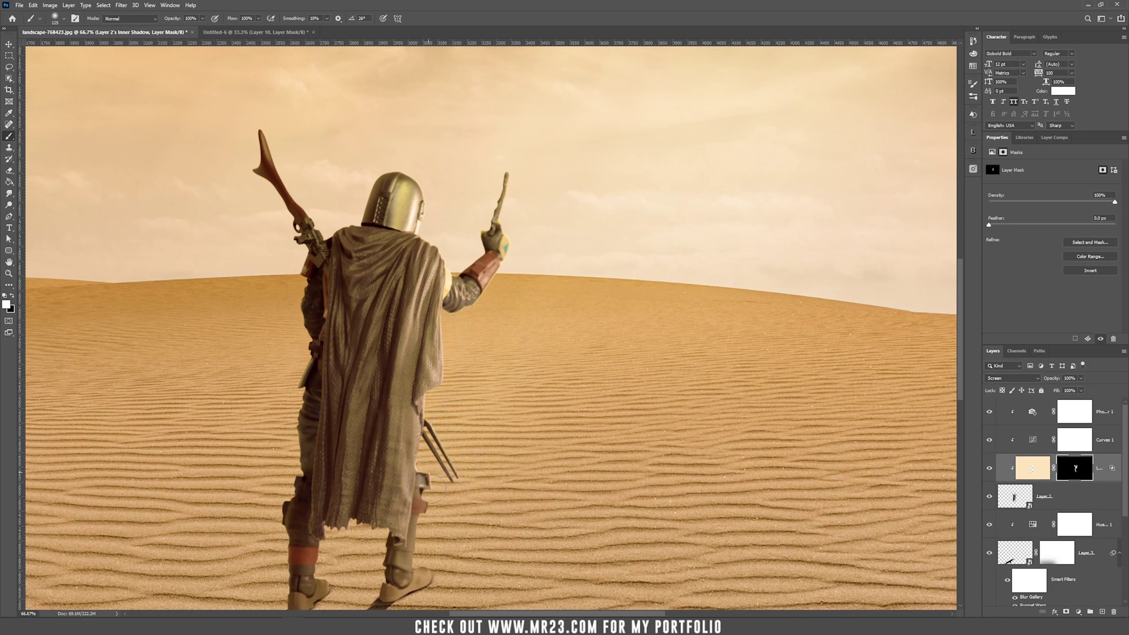
pyautogui.moveTo(336, 536); pyautogui.dragTo(330, 552)
# Add a new Screen-mode Inner Shadow to the figure layer and set its size to 79 px
pyautogui.click(1081, 503)
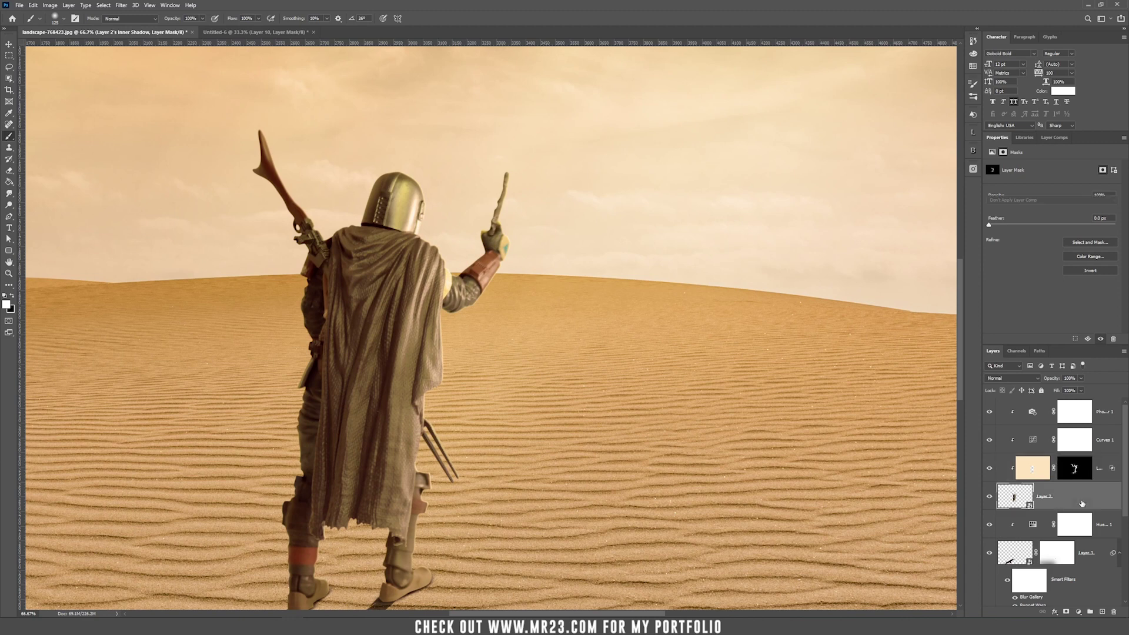
pyautogui.doubleClick(1060, 497)
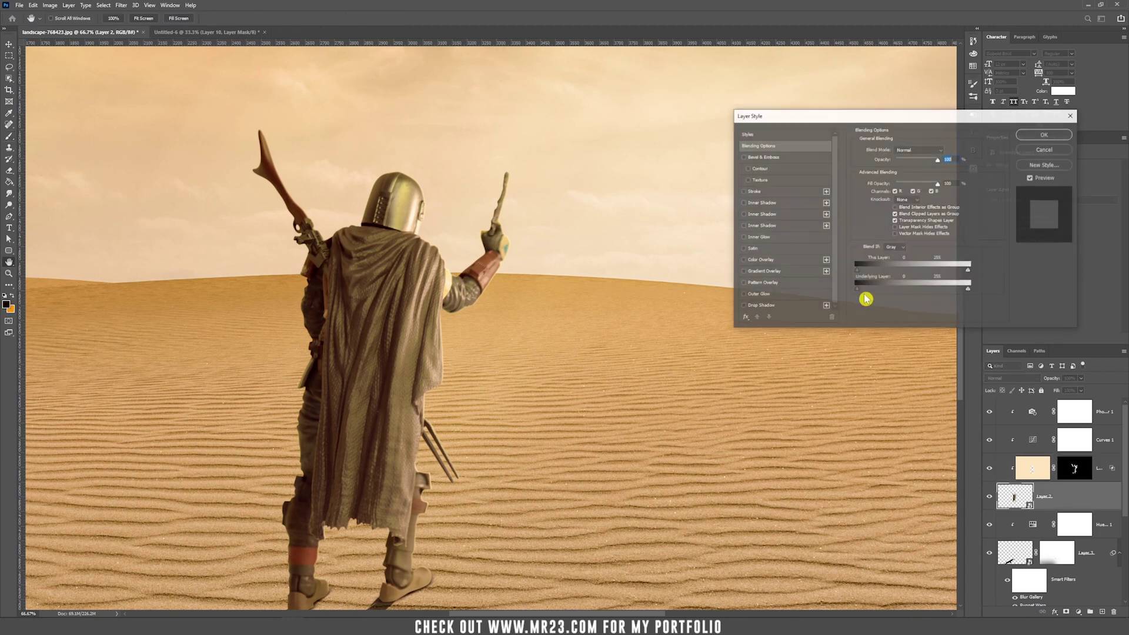
pyautogui.click(765, 203)
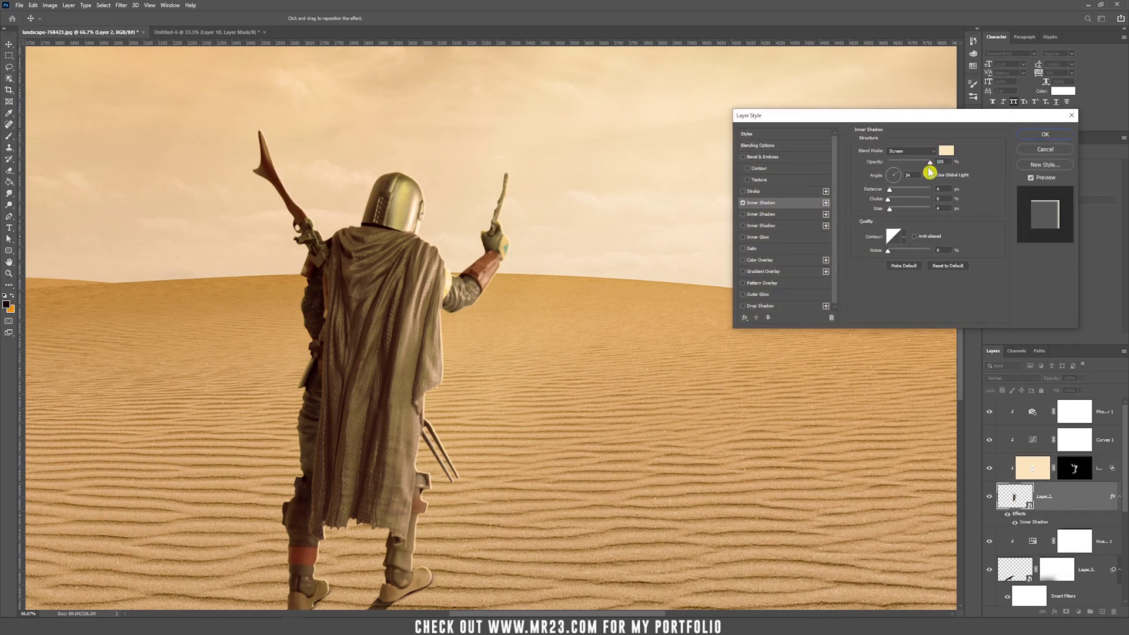
pyautogui.moveTo(889, 209); pyautogui.dragTo(906, 211)
# Change the Inner Shadow's color to orange #f3b03f and apply the layer style
pyautogui.click(947, 150)
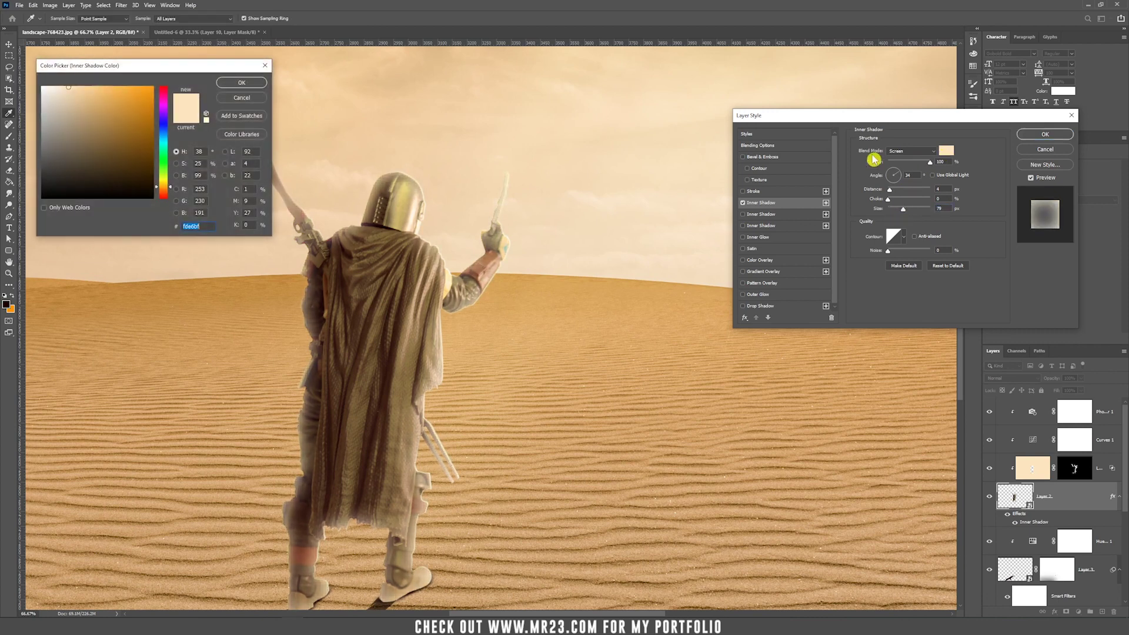
pyautogui.click(120, 96)
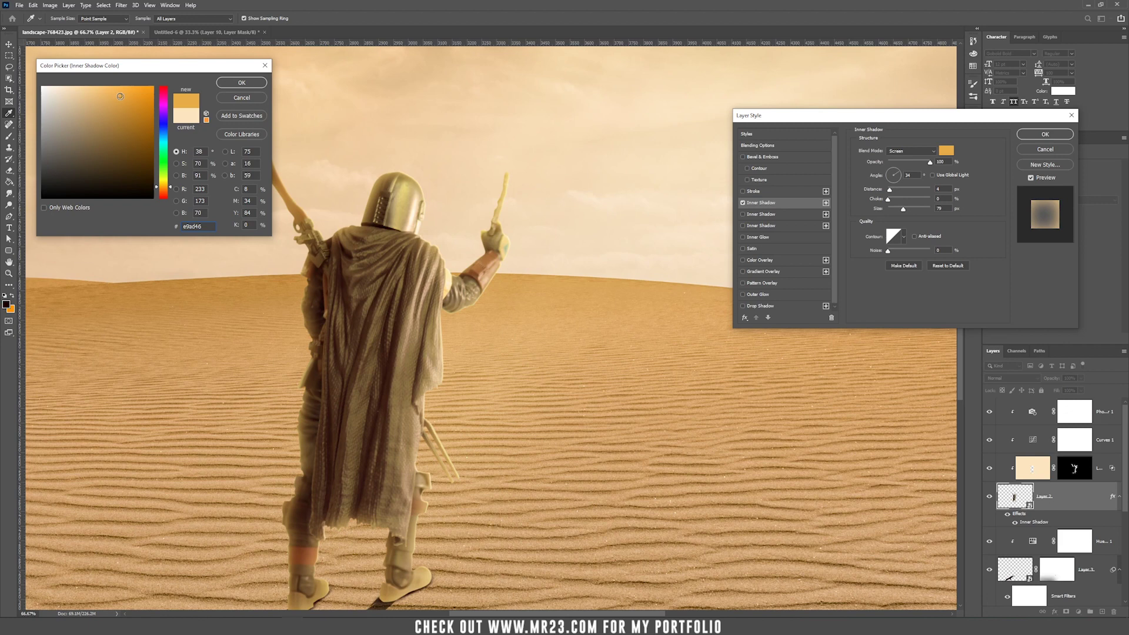
pyautogui.moveTo(118, 97); pyautogui.dragTo(129, 105)
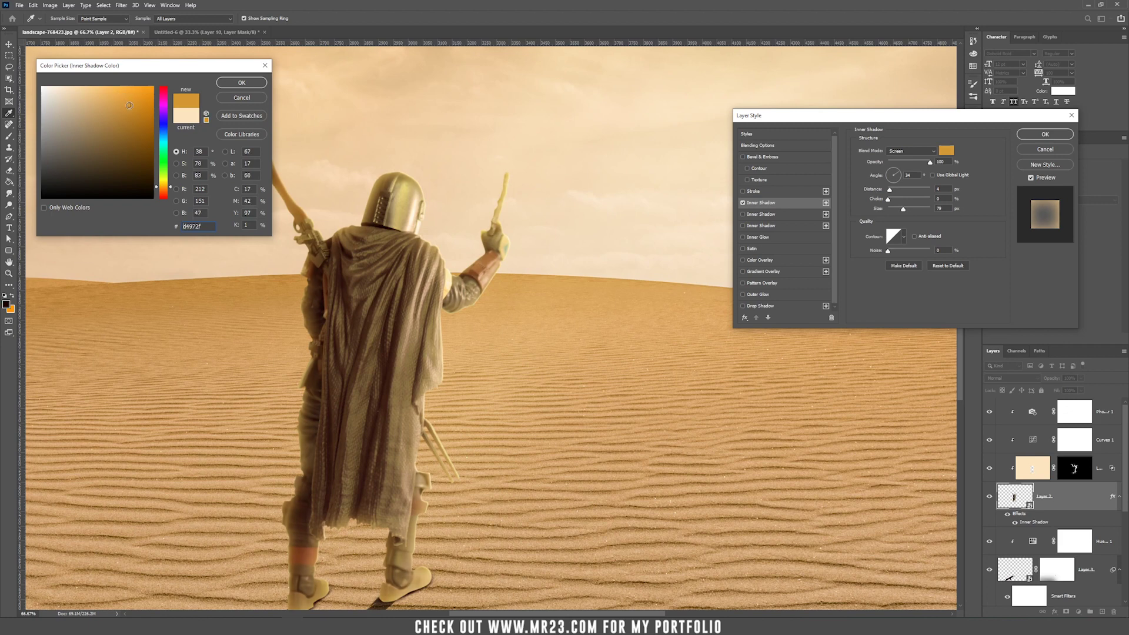
pyautogui.click(124, 91)
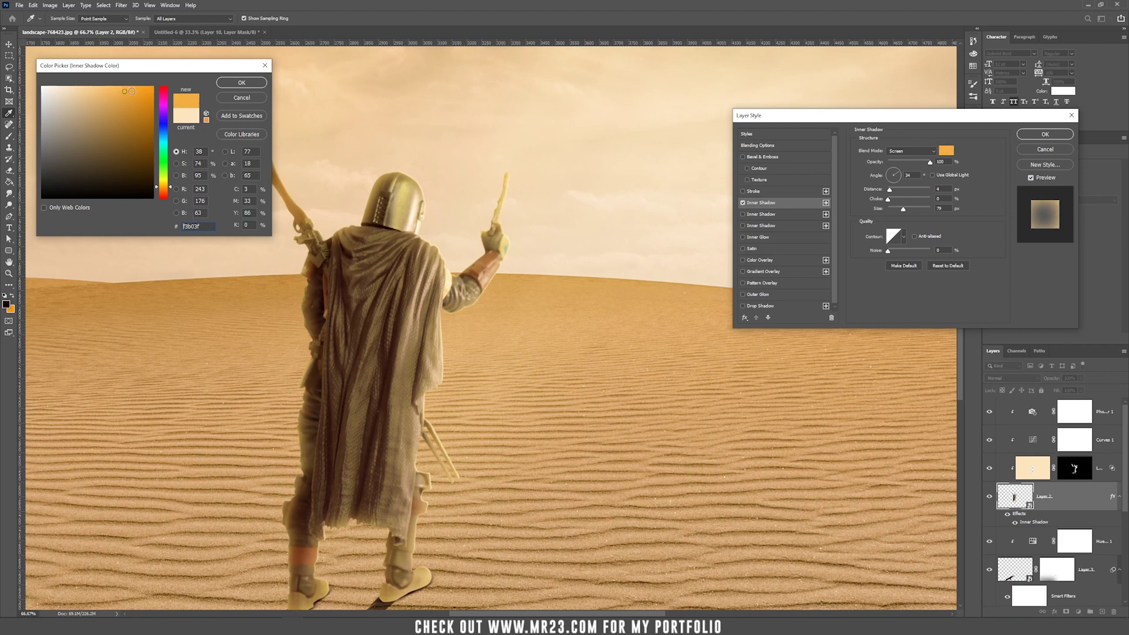
pyautogui.click(230, 84)
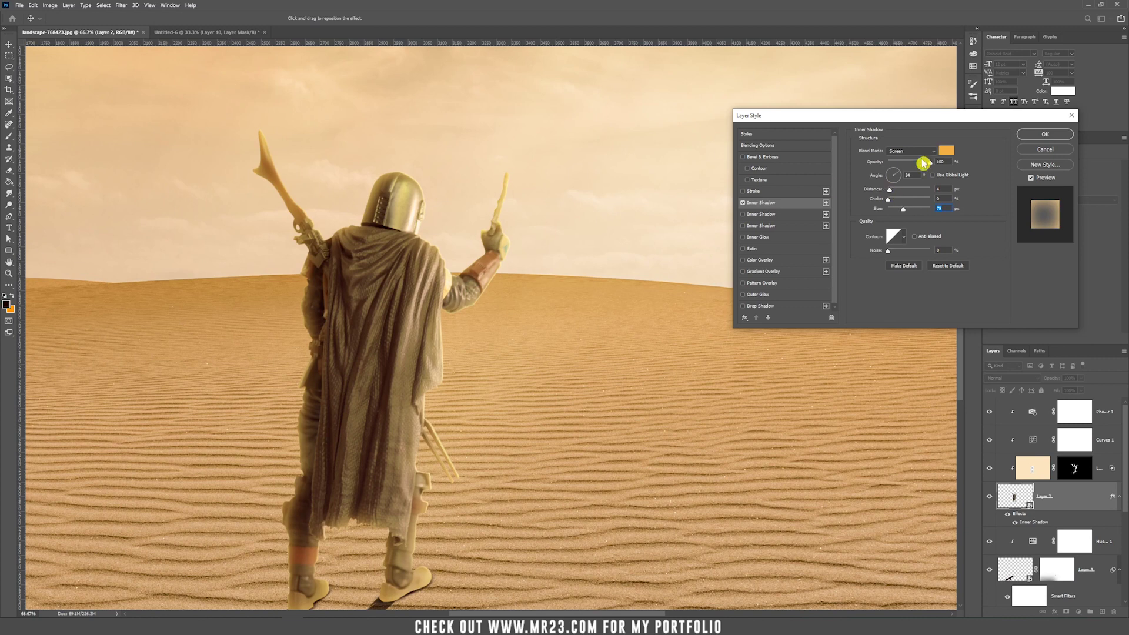
pyautogui.click(1045, 135)
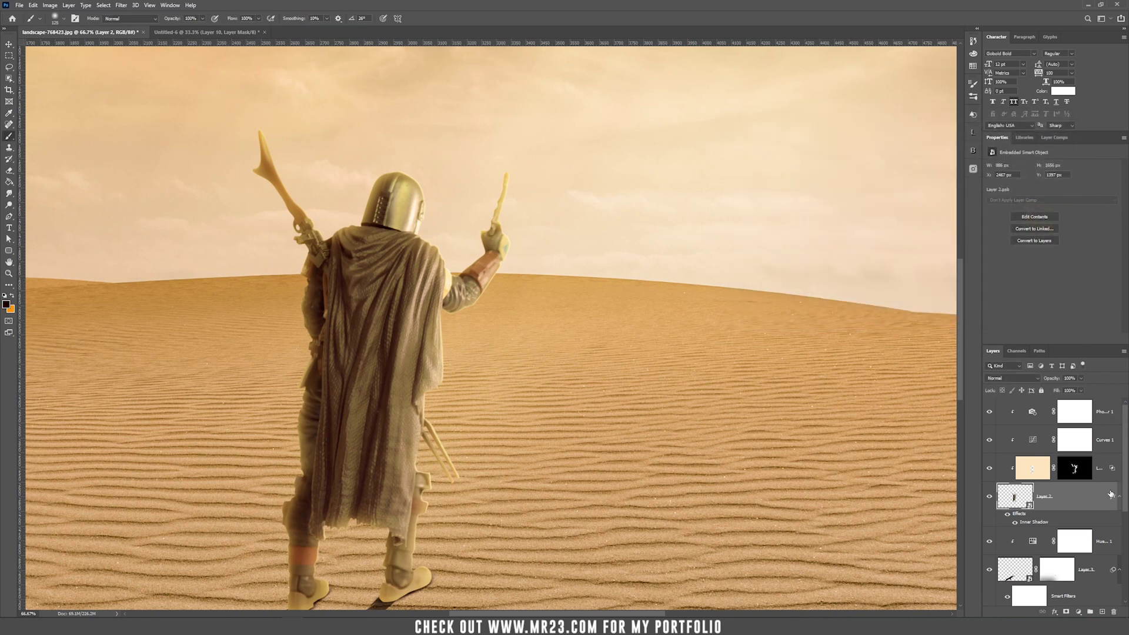
# Split the orange Inner Shadow into a separate layer and add an inverted mask that hides it
pyautogui.rightClick(1046, 525)
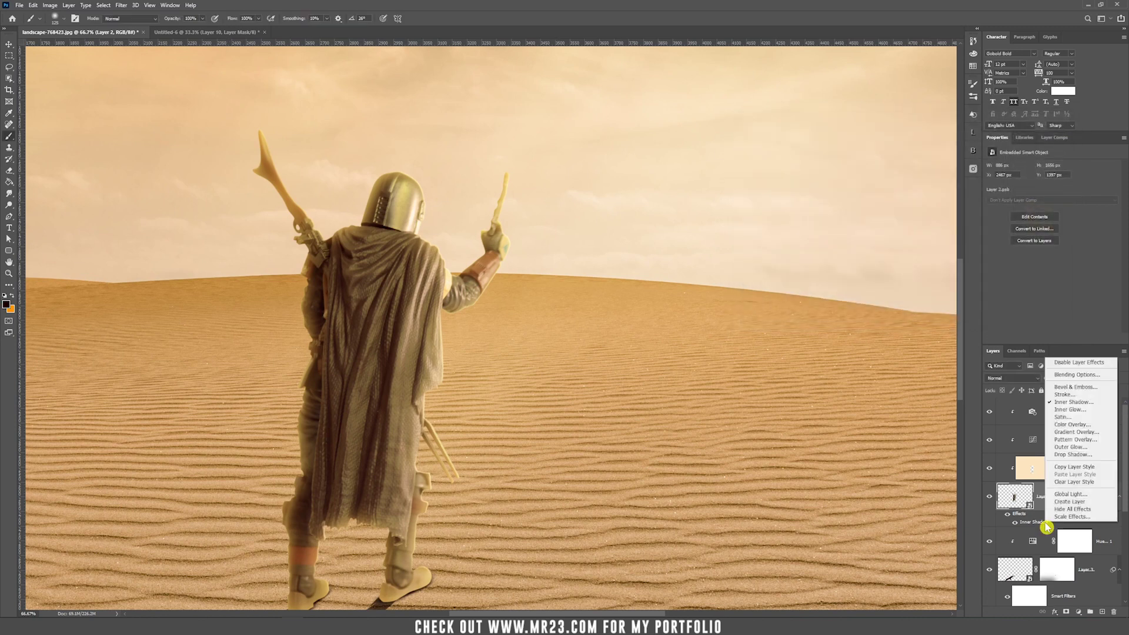
pyautogui.click(1097, 501)
pyautogui.click(1096, 499)
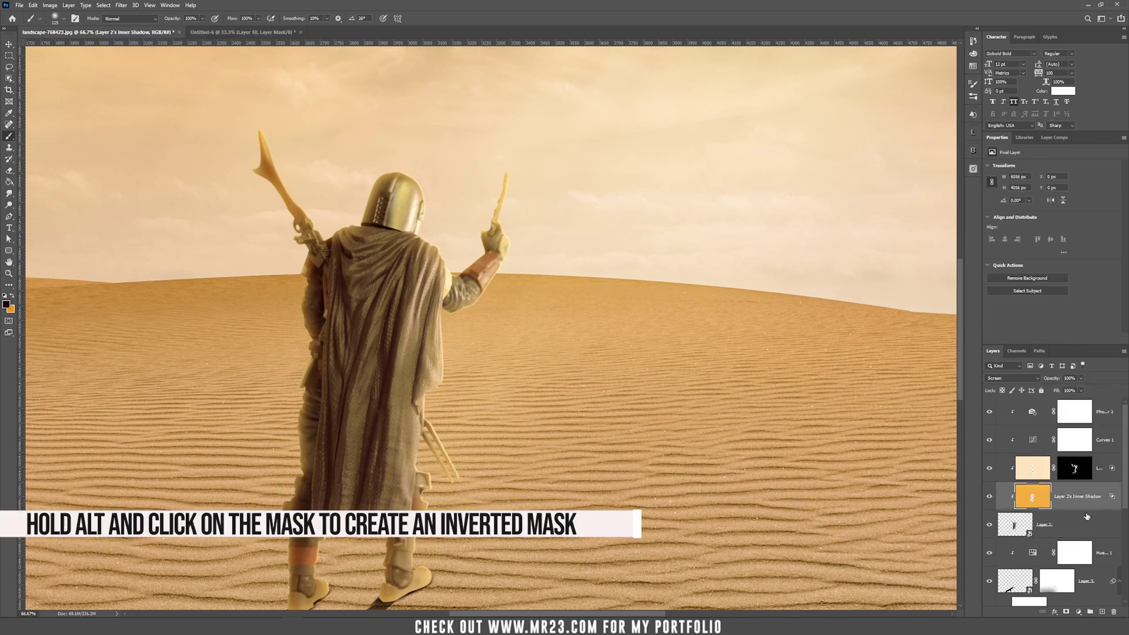
pyautogui.keyDown('alt'); pyautogui.click(1066, 612); pyautogui.keyUp('alt')
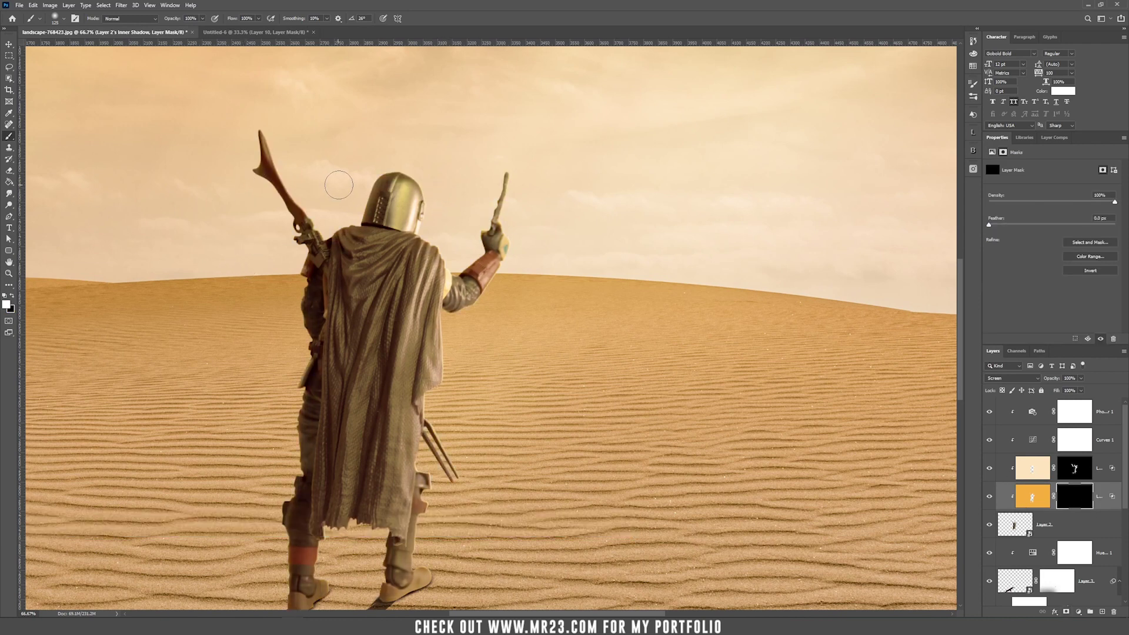
# Paint white on the orange glow's mask with a much larger brush along the figure's sunlit side, from helmet to feet
pyautogui.press(']')
pyautogui.press(']')
pyautogui.press(']')
pyautogui.press(']')
pyautogui.press(']')
pyautogui.moveTo(434, 180)
pyautogui.mouseDown()
pyautogui.moveTo(430, 156)
pyautogui.moveTo(427, 218)
pyautogui.moveTo(436, 244)
pyautogui.moveTo(459, 258)
pyautogui.mouseUp()
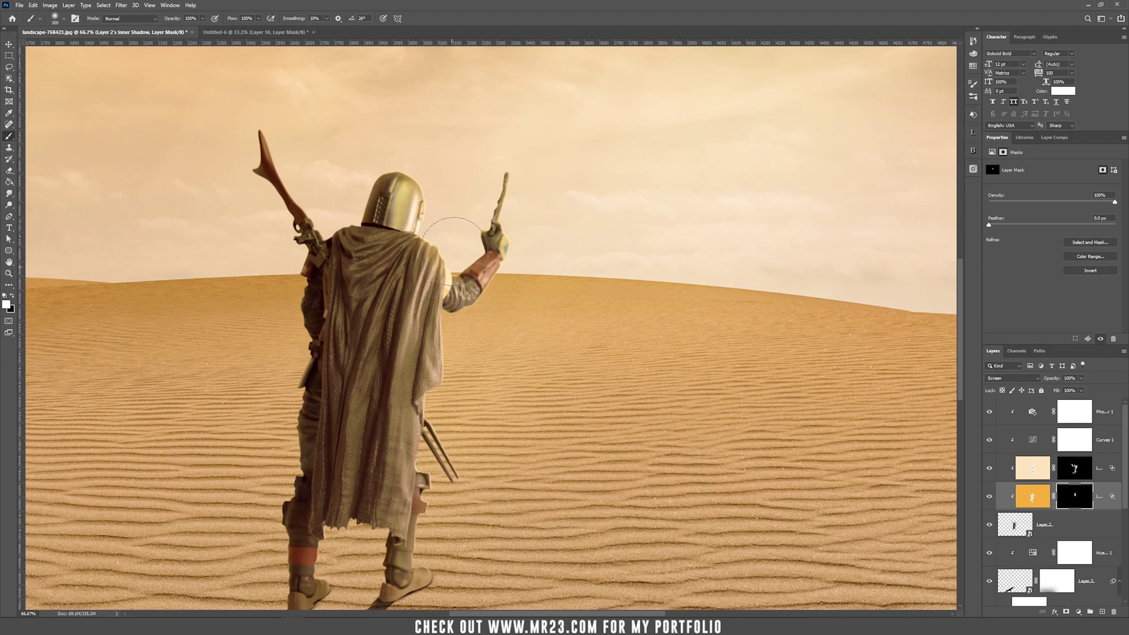
pyautogui.moveTo(499, 197)
pyautogui.mouseDown()
pyautogui.moveTo(526, 219)
pyautogui.moveTo(524, 266)
pyautogui.moveTo(479, 320)
pyautogui.moveTo(454, 326)
pyautogui.moveTo(462, 352)
pyautogui.mouseUp()
pyautogui.moveTo(455, 393)
pyautogui.mouseDown()
pyautogui.moveTo(438, 429)
pyautogui.moveTo(441, 476)
pyautogui.mouseUp()
pyautogui.moveTo(512, 293)
pyautogui.mouseDown()
pyautogui.moveTo(431, 469)
pyautogui.moveTo(418, 553)
pyautogui.mouseUp()
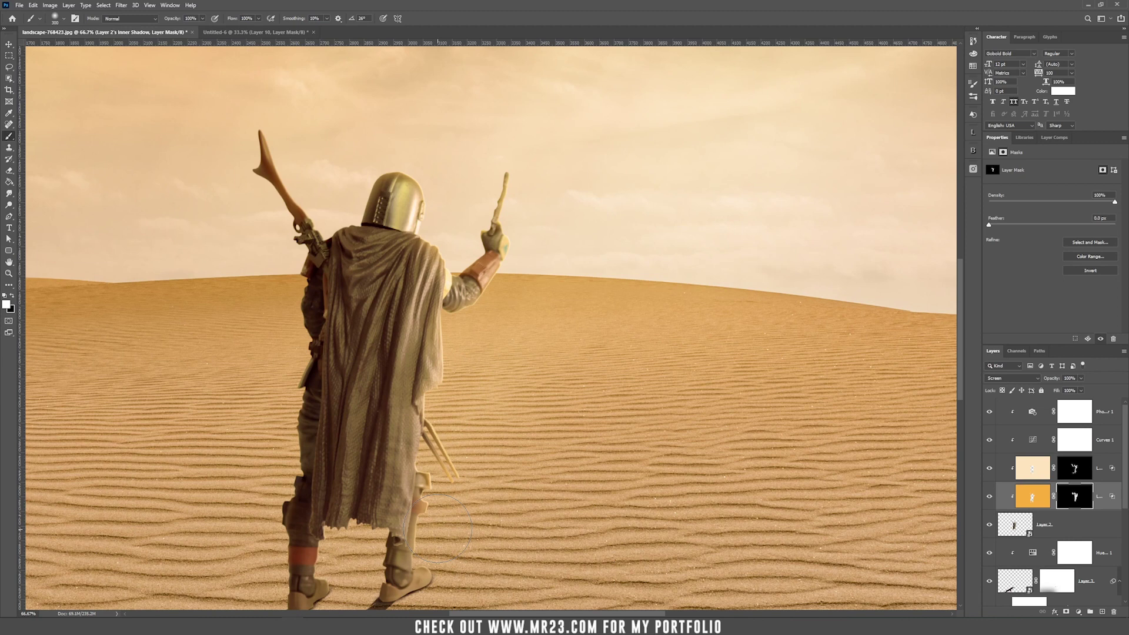
pyautogui.moveTo(418, 553); pyautogui.dragTo(315, 588)
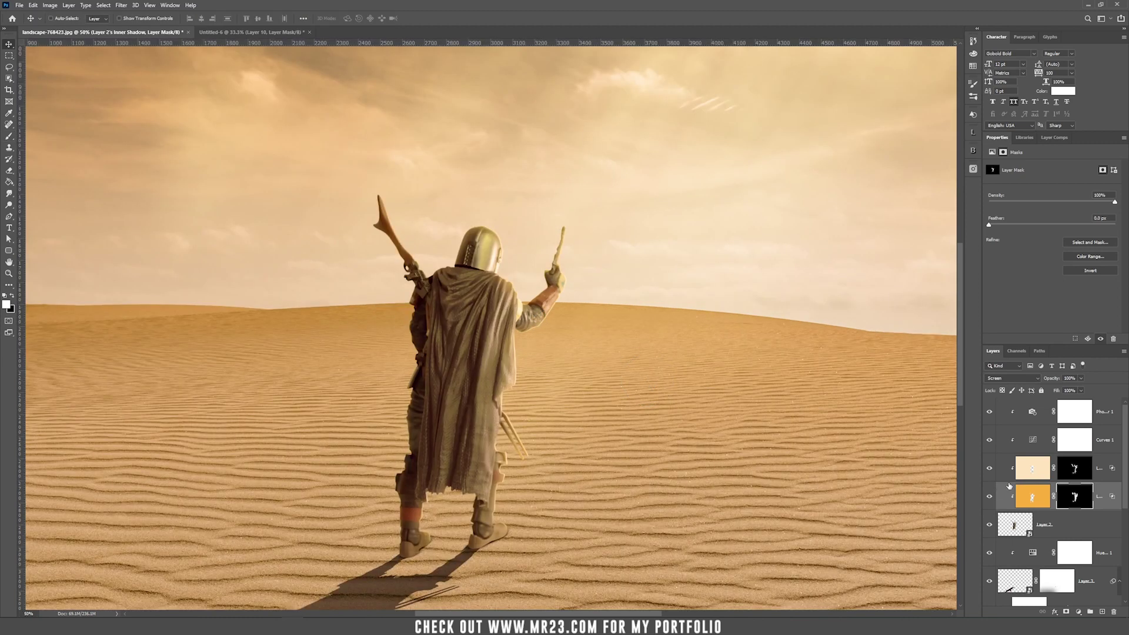
# Add a Levels adjustment layer above the Photo Filter and clip it to the figure
pyautogui.click(1109, 419)
pyautogui.click(1078, 613)
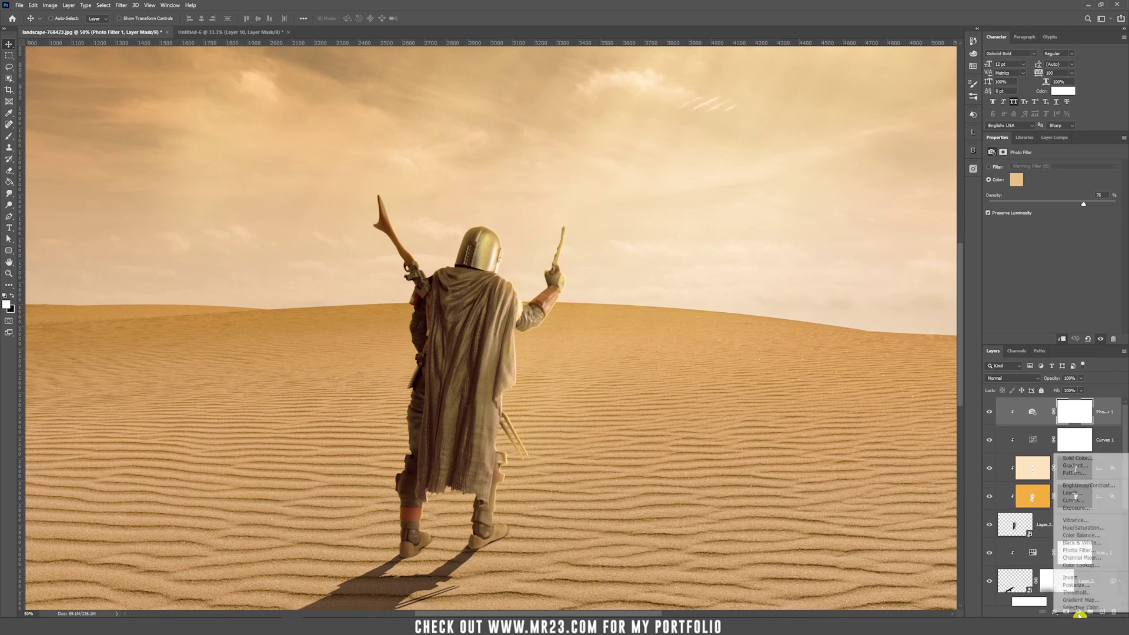
pyautogui.click(1100, 498)
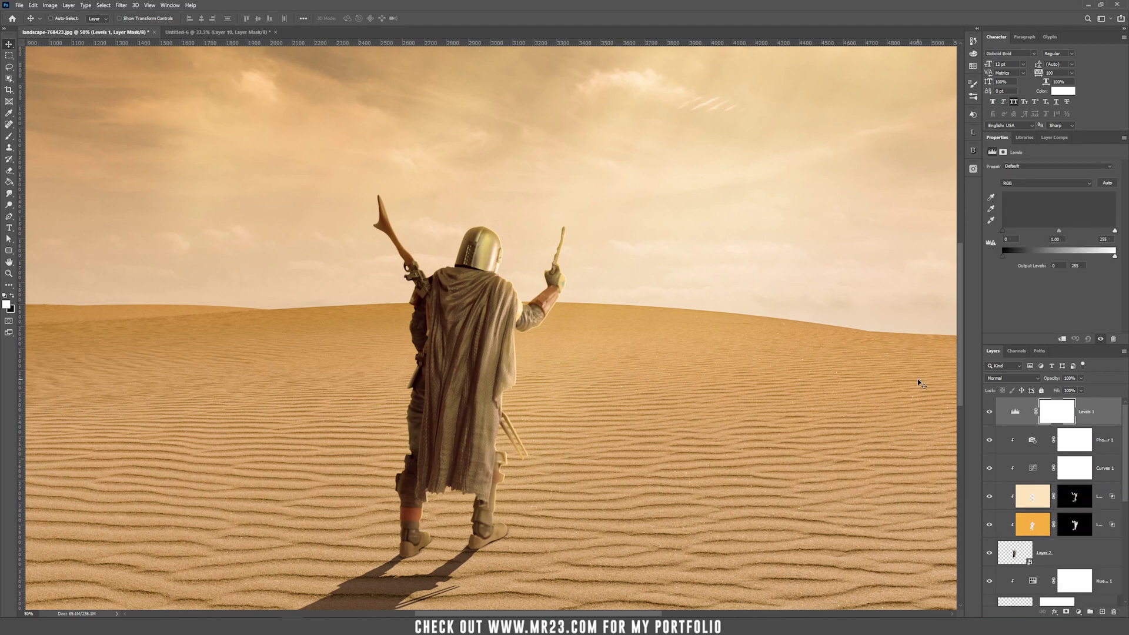
pyautogui.keyDown('alt'); pyautogui.click(1027, 425); pyautogui.keyUp('alt')
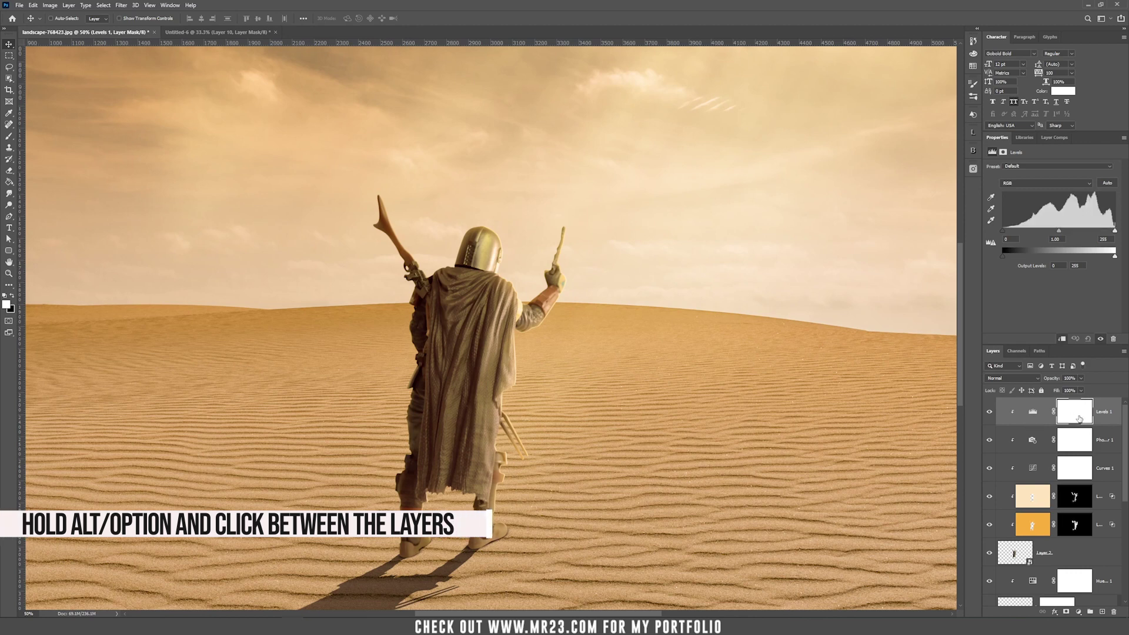
# Darken the figure in Levels with input black 39, midtones 0.76 and output white about 175, and invert the adjustment's mask to black
pyautogui.click(1033, 412)
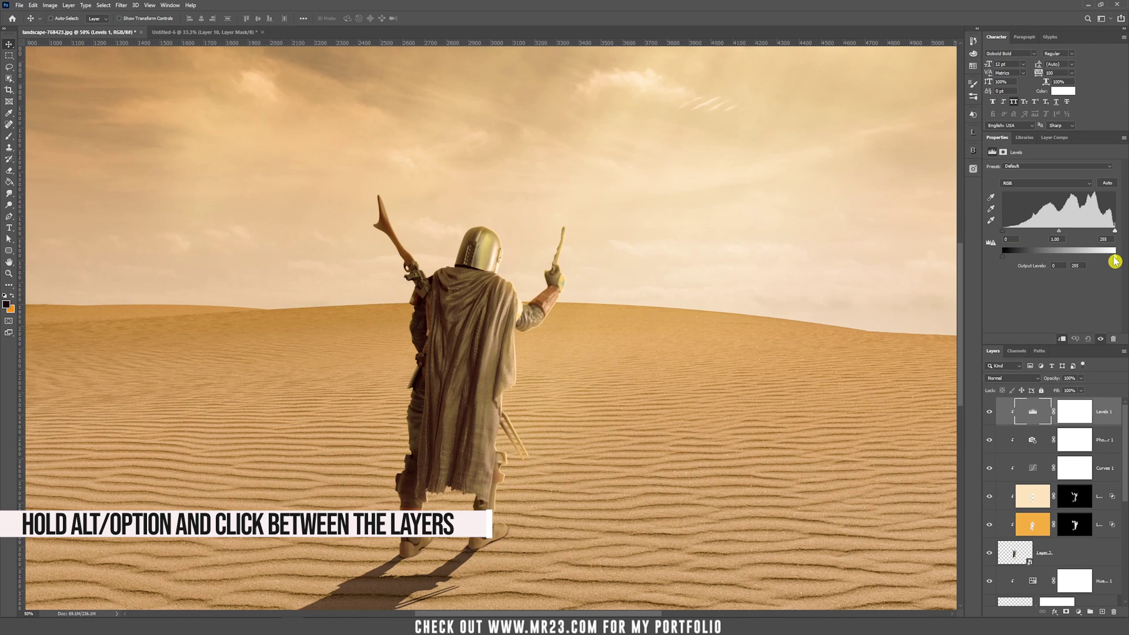
pyautogui.moveTo(1115, 261); pyautogui.dragTo(1080, 259)
pyautogui.moveTo(1006, 235); pyautogui.dragTo(1077, 236)
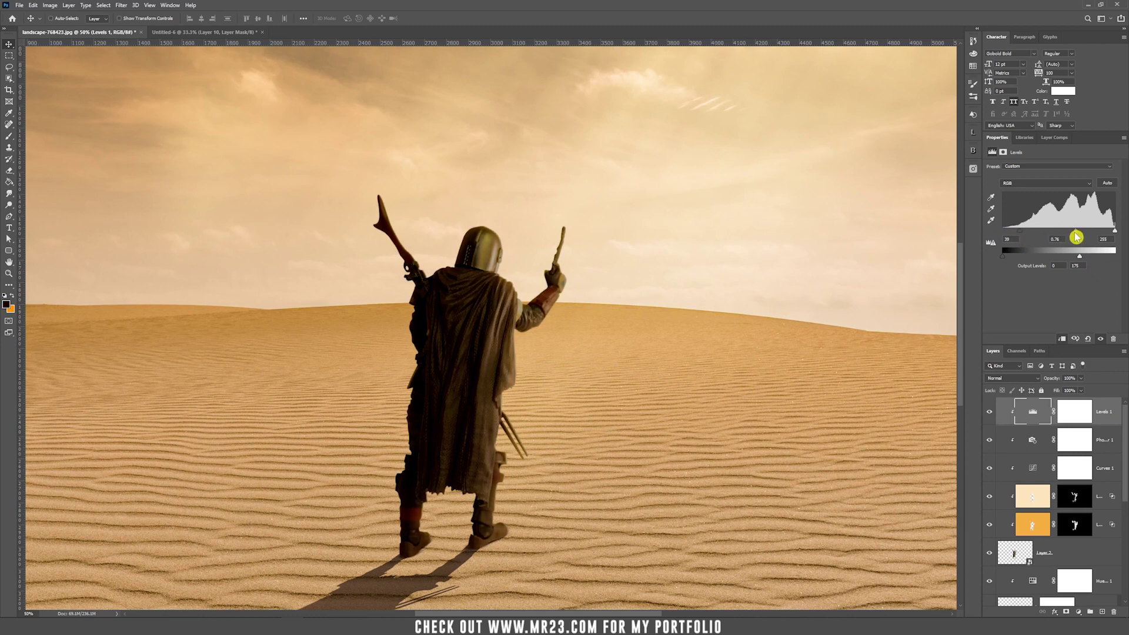
pyautogui.click(1080, 421)
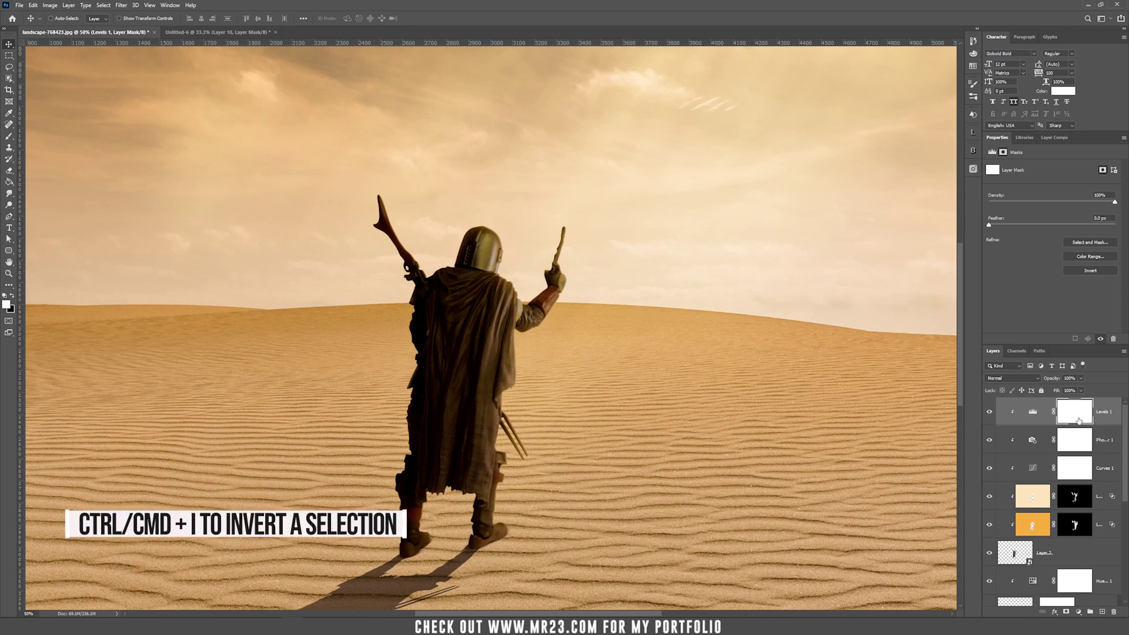
pyautogui.hotkey('ctrl', 'i')
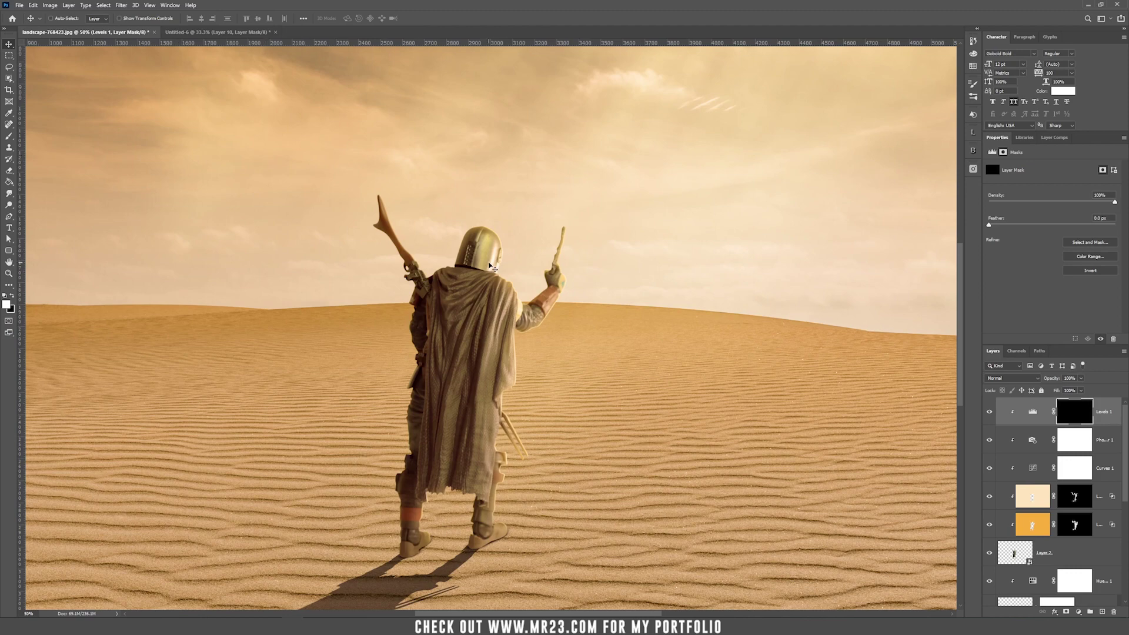
# Paint the Levels darkening onto the helmet, cape, raised arm and rifle using a smaller white brush at 19% flow
pyautogui.hotkey('ctrl', '+')
pyautogui.hotkey('ctrl', '+')
pyautogui.hotkey('ctrl', '+')
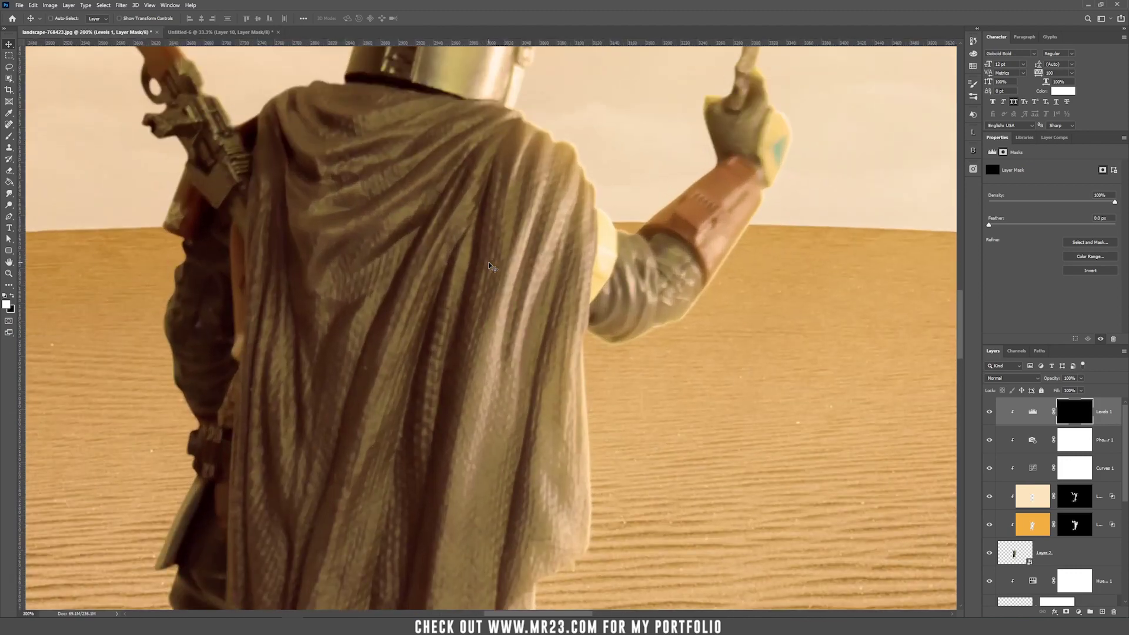
pyautogui.hotkey('ctrl', '-')
pyautogui.press('b')
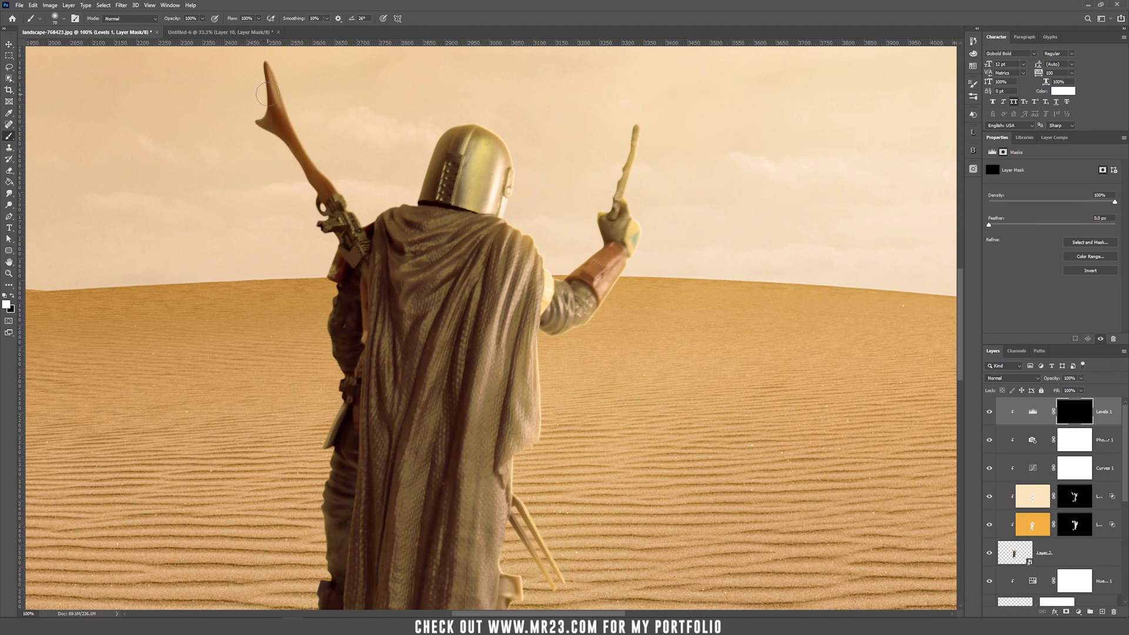
pyautogui.moveTo(269, 66)
pyautogui.mouseDown()
pyautogui.moveTo(283, 135)
pyautogui.moveTo(329, 208)
pyautogui.mouseUp()
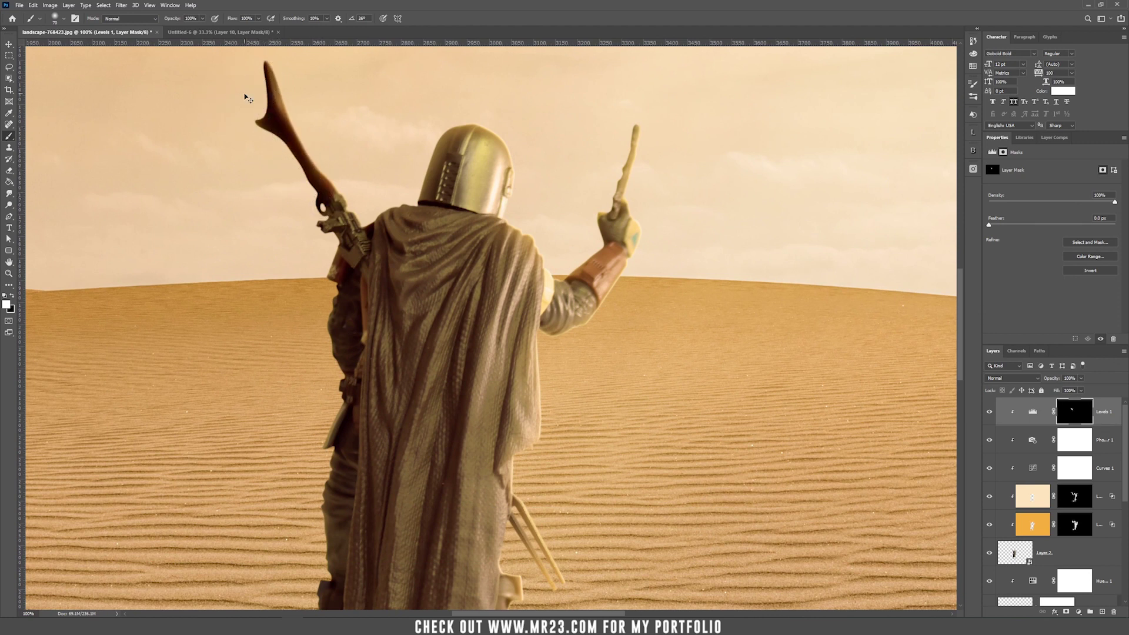
pyautogui.hotkey('ctrl', 'z')
pyautogui.press('[')
pyautogui.press('[')
pyautogui.press('[')
pyautogui.hotkey('shift', '1')
pyautogui.hotkey('shift', '9')
pyautogui.moveTo(432, 133)
pyautogui.mouseDown()
pyautogui.moveTo(482, 177)
pyautogui.moveTo(398, 215)
pyautogui.moveTo(447, 247)
pyautogui.moveTo(464, 347)
pyautogui.moveTo(416, 574)
pyautogui.moveTo(505, 353)
pyautogui.mouseUp()
pyautogui.press('[')
pyautogui.moveTo(624, 263)
pyautogui.mouseDown()
pyautogui.moveTo(547, 318)
pyautogui.moveTo(518, 471)
pyautogui.mouseUp()
pyautogui.moveTo(268, 68)
pyautogui.mouseDown()
pyautogui.moveTo(335, 220)
pyautogui.moveTo(356, 301)
pyautogui.moveTo(268, 127)
pyautogui.moveTo(412, 218)
pyautogui.moveTo(435, 353)
pyautogui.moveTo(476, 223)
pyautogui.moveTo(412, 259)
pyautogui.mouseUp()
# Paint the Levels darkening down the lower cape and over the figure's legs and boots
pyautogui.scroll(-5, 441, 259)
pyautogui.moveTo(508, 258)
pyautogui.mouseDown()
pyautogui.moveTo(559, 429)
pyautogui.moveTo(515, 379)
pyautogui.moveTo(503, 476)
pyautogui.moveTo(471, 565)
pyautogui.mouseUp()
pyautogui.scroll(-5, 471, 564)
pyautogui.moveTo(470, 464)
pyautogui.mouseDown()
pyautogui.moveTo(431, 507)
pyautogui.moveTo(482, 485)
pyautogui.moveTo(303, 497)
pyautogui.moveTo(320, 501)
pyautogui.moveTo(294, 521)
pyautogui.moveTo(329, 452)
pyautogui.moveTo(287, 382)
pyautogui.moveTo(333, 264)
pyautogui.moveTo(297, 212)
pyautogui.moveTo(330, 147)
pyautogui.moveTo(393, 324)
pyautogui.moveTo(389, 377)
pyautogui.moveTo(359, 273)
pyautogui.moveTo(342, 387)
pyautogui.moveTo(295, 419)
pyautogui.moveTo(309, 465)
pyautogui.moveTo(300, 501)
pyautogui.moveTo(338, 503)
pyautogui.moveTo(329, 510)
pyautogui.moveTo(476, 475)
pyautogui.moveTo(441, 457)
pyautogui.moveTo(479, 315)
pyautogui.mouseUp()
pyautogui.press(']')
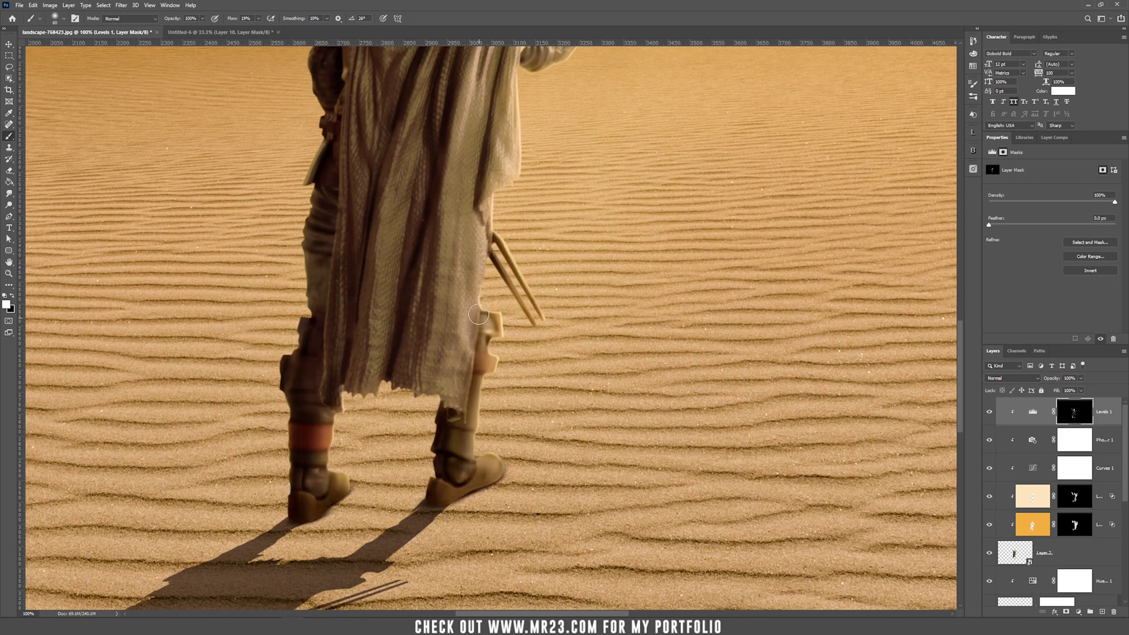
# Build up more Levels darkening around the raised arm and along the figure's shaded side from rifle to boot
pyautogui.scroll(5, 479, 316)
pyautogui.moveTo(487, 454)
pyautogui.mouseDown()
pyautogui.moveTo(604, 272)
pyautogui.moveTo(584, 255)
pyautogui.mouseUp()
pyautogui.moveTo(223, 121); pyautogui.dragTo(329, 412)
pyautogui.scroll(-5, 330, 412)
pyautogui.moveTo(306, 294); pyautogui.dragTo(321, 517)
pyautogui.scroll(-3, 473, 366)
# Compare the figure with and without the Levels shading by toggling that layer's visibility
pyautogui.press('v')
pyautogui.click(991, 414)
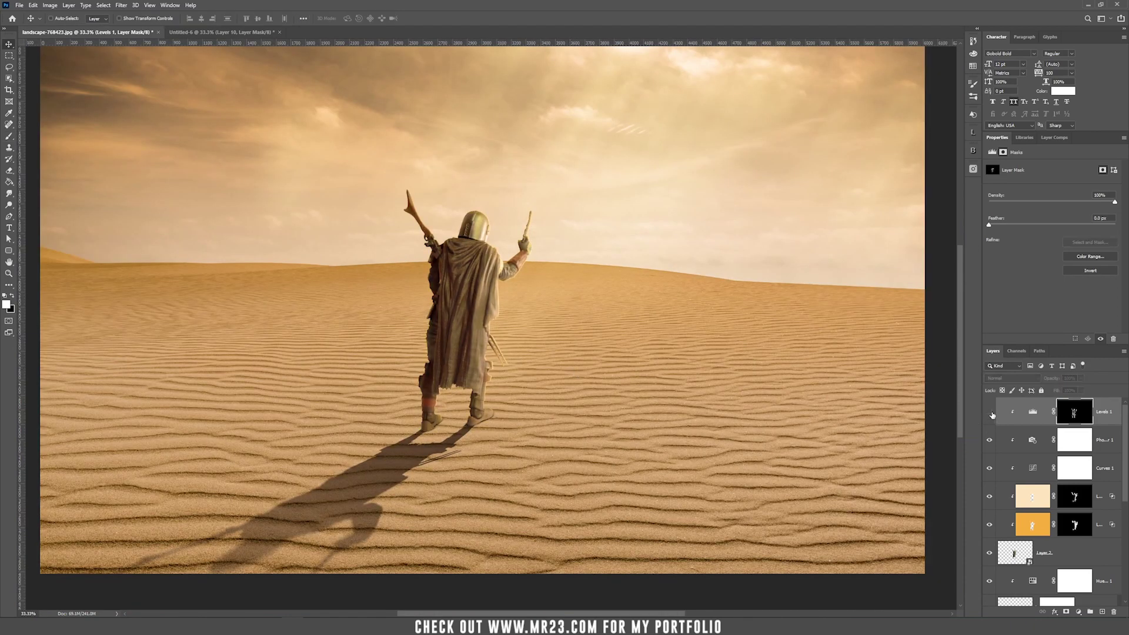
pyautogui.click(990, 413)
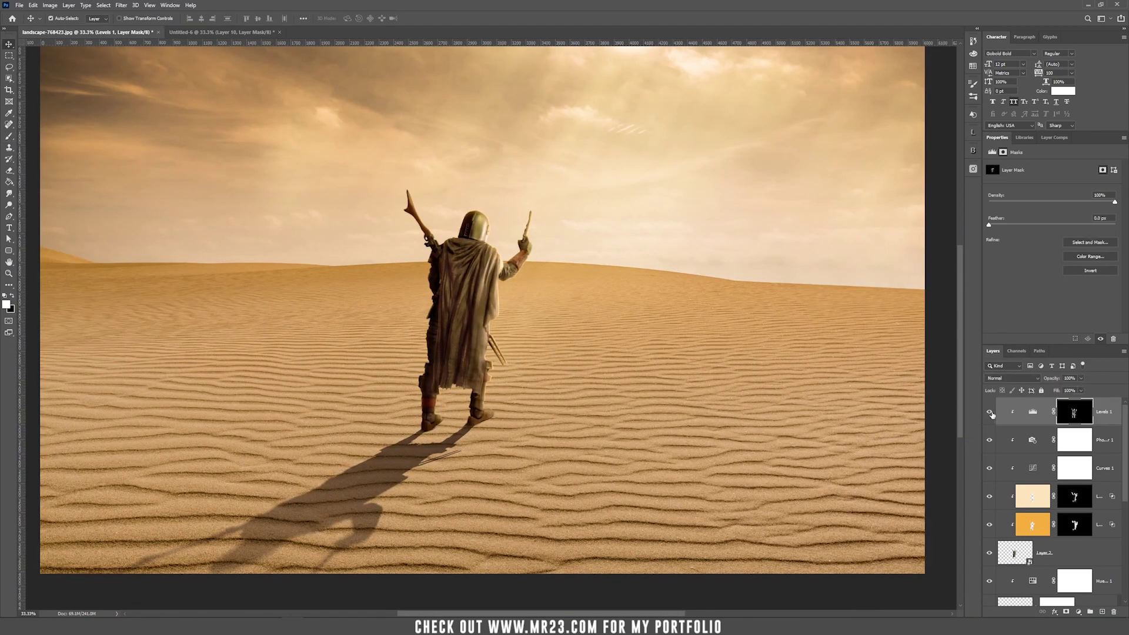
# Add an Outer Glow to the figure's layer, using the golden colour #daa759 sampled near the horizon beside the raised arm
pyautogui.hotkey('ctrl', '-')
pyautogui.click(415, 382)
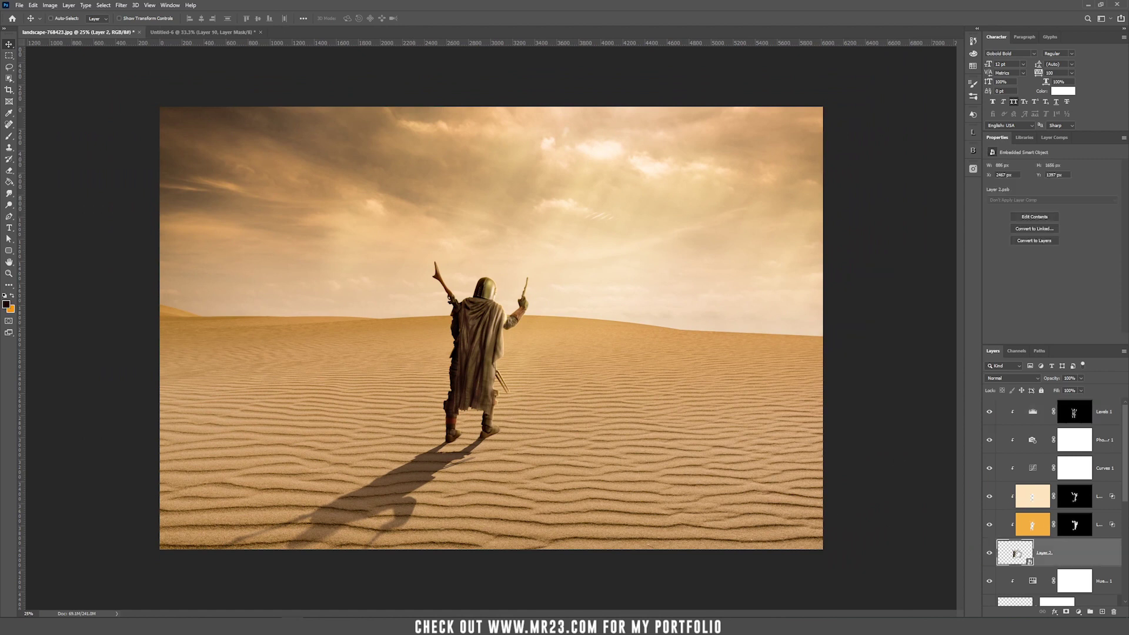
pyautogui.doubleClick(1085, 549)
pyautogui.click(754, 295)
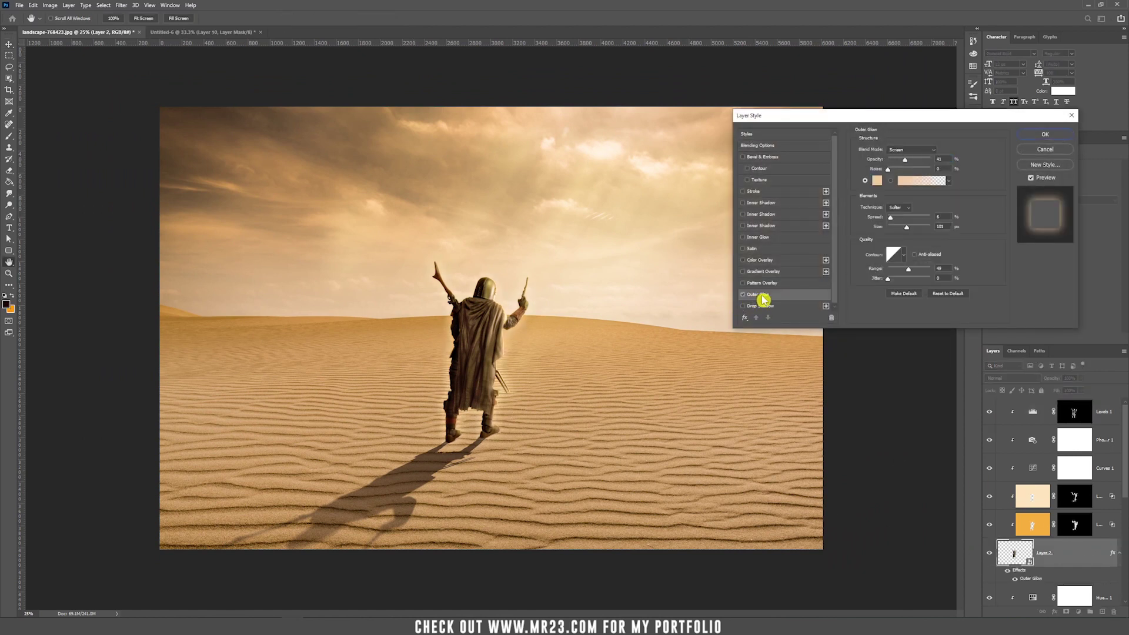
pyautogui.click(877, 181)
pyautogui.moveTo(663, 171); pyautogui.dragTo(530, 250)
pyautogui.moveTo(551, 309); pyautogui.dragTo(547, 317)
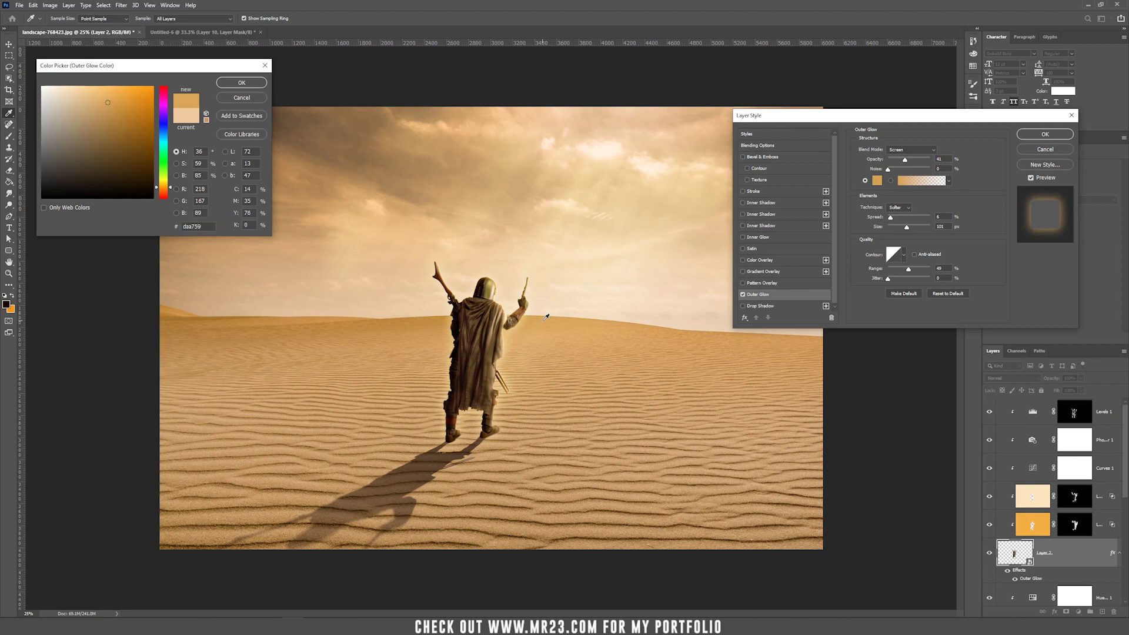
pyautogui.click(246, 83)
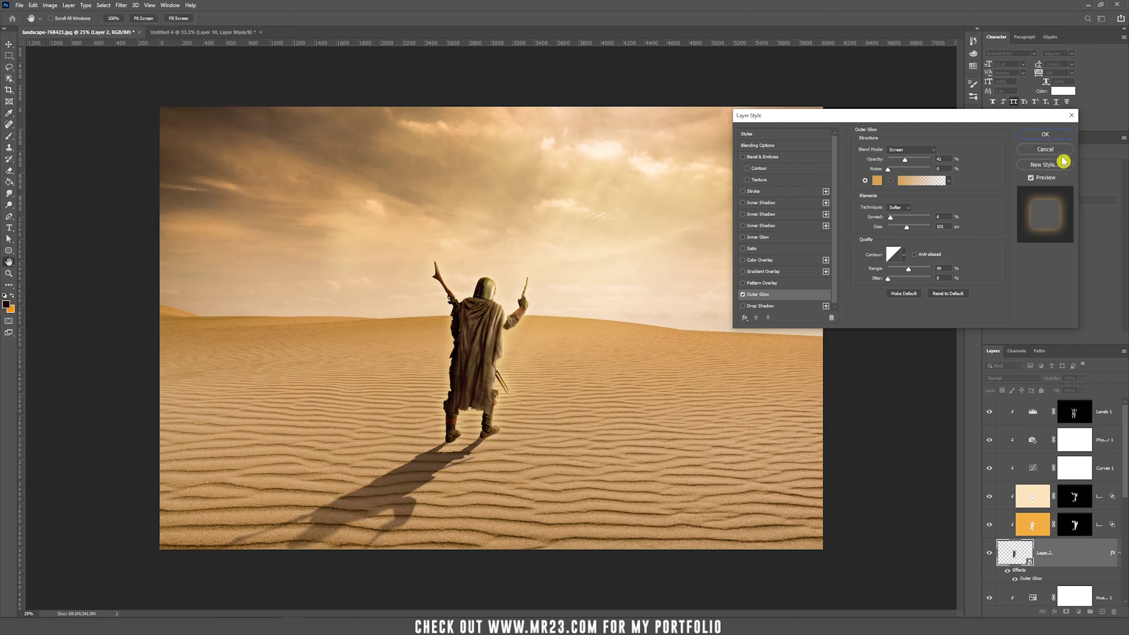
pyautogui.click(1045, 134)
# Convert the figure's Outer Glow effect into a separate layer and select that glow layer
pyautogui.rightClick(1033, 579)
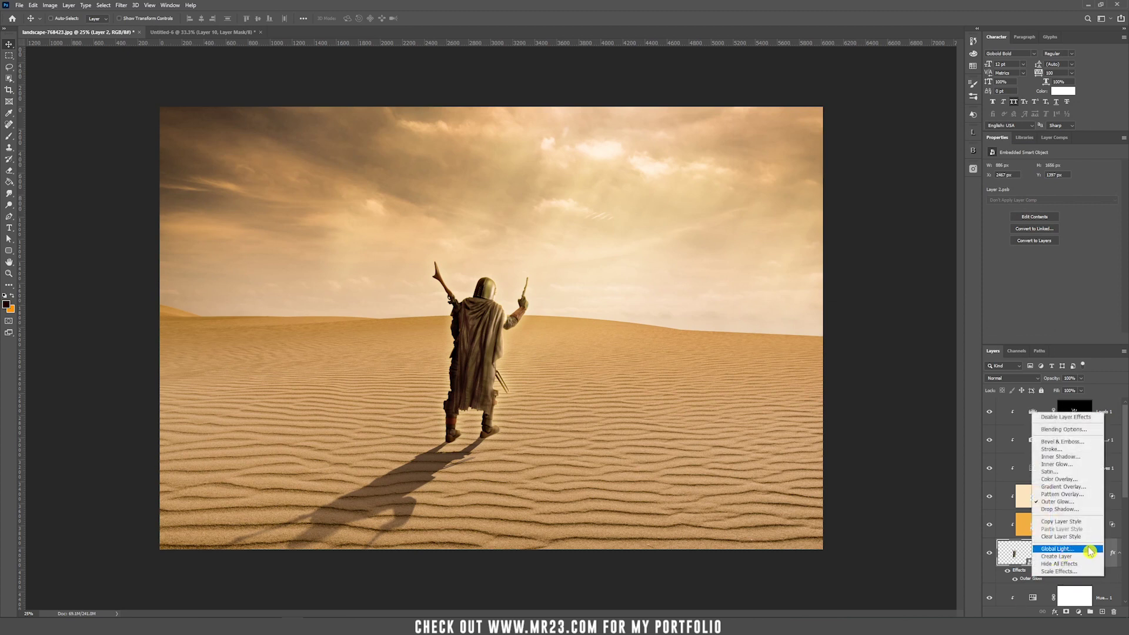
pyautogui.click(1057, 557)
pyautogui.click(1057, 583)
pyautogui.scroll(-1, 1057, 584)
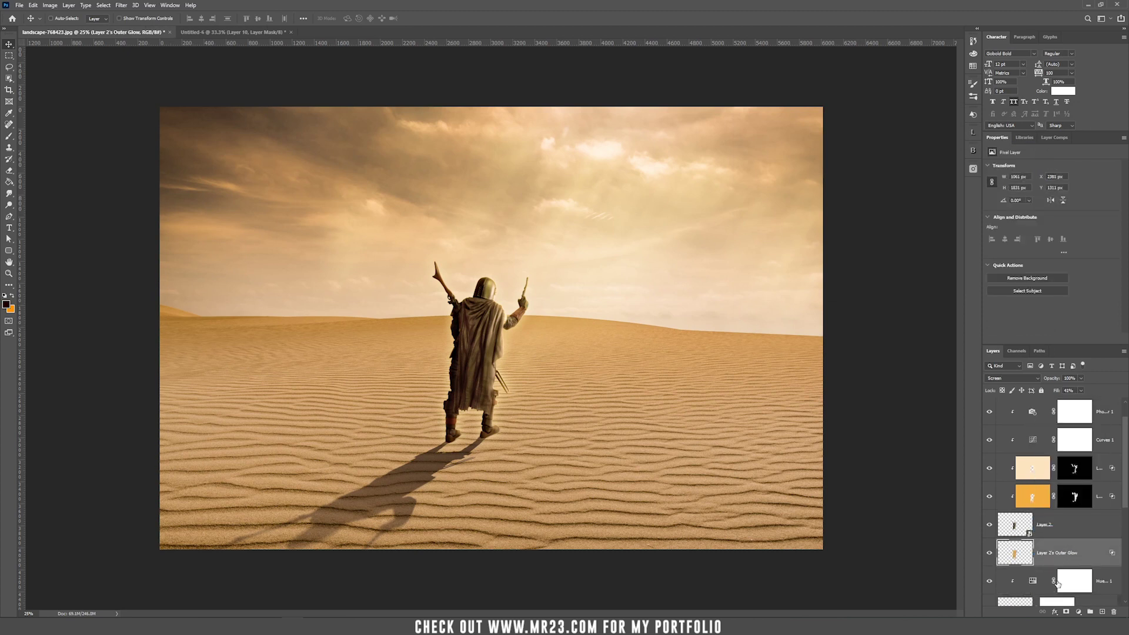
# Hide the glow layer with a black mask, and paint the glow back around the figure with a white brush at 19% flow
pyautogui.keyDown('alt'); pyautogui.click(1068, 612); pyautogui.keyUp('alt')
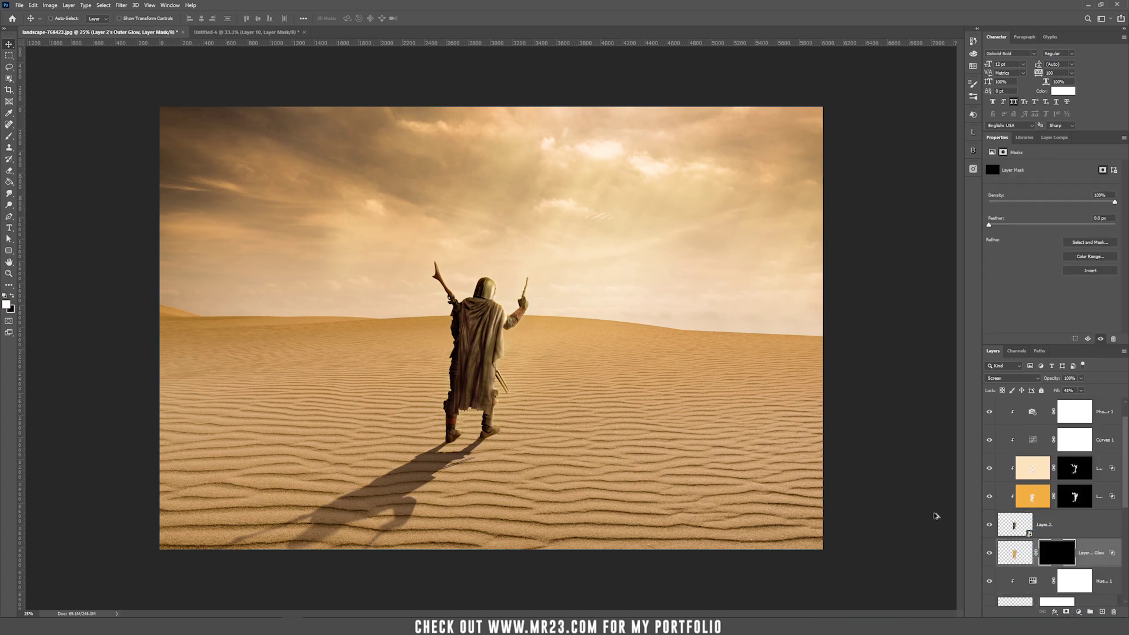
pyautogui.hotkey('ctrl', '+')
pyautogui.hotkey('ctrl', '+')
pyautogui.press('b')
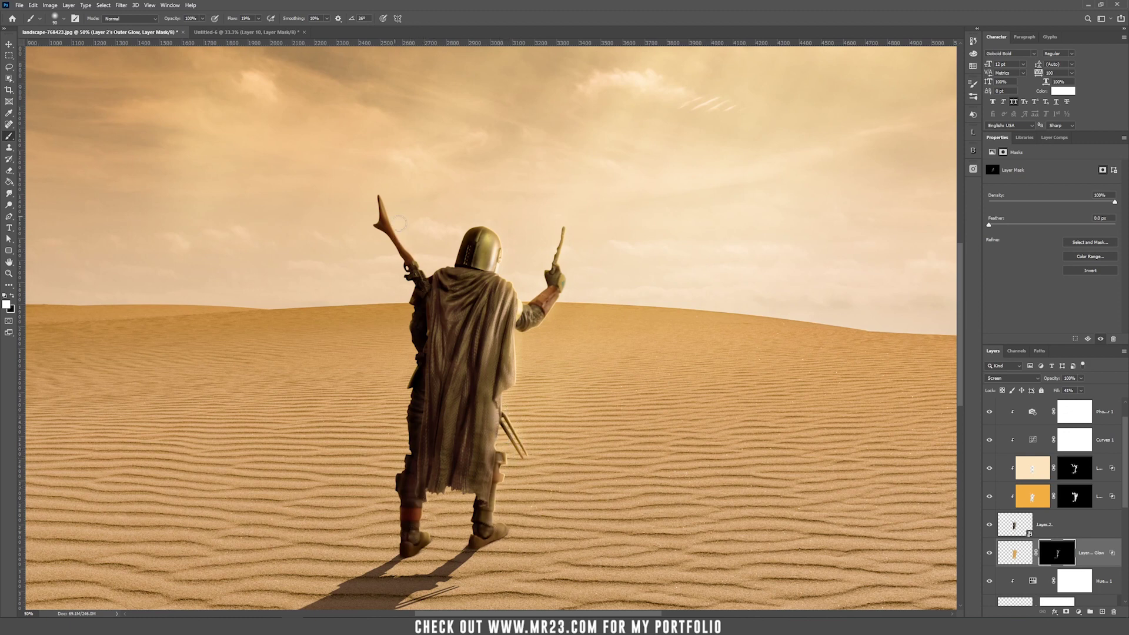
# Compare the figure with and without the masked outer glow by toggling the glow layer's visibility
pyautogui.click(990, 553)
pyautogui.click(990, 553)
pyautogui.click(990, 556)
pyautogui.click(990, 556)
pyautogui.hotkey('ctrl', '-')
pyautogui.hotkey('ctrl', '-')
pyautogui.press('v')
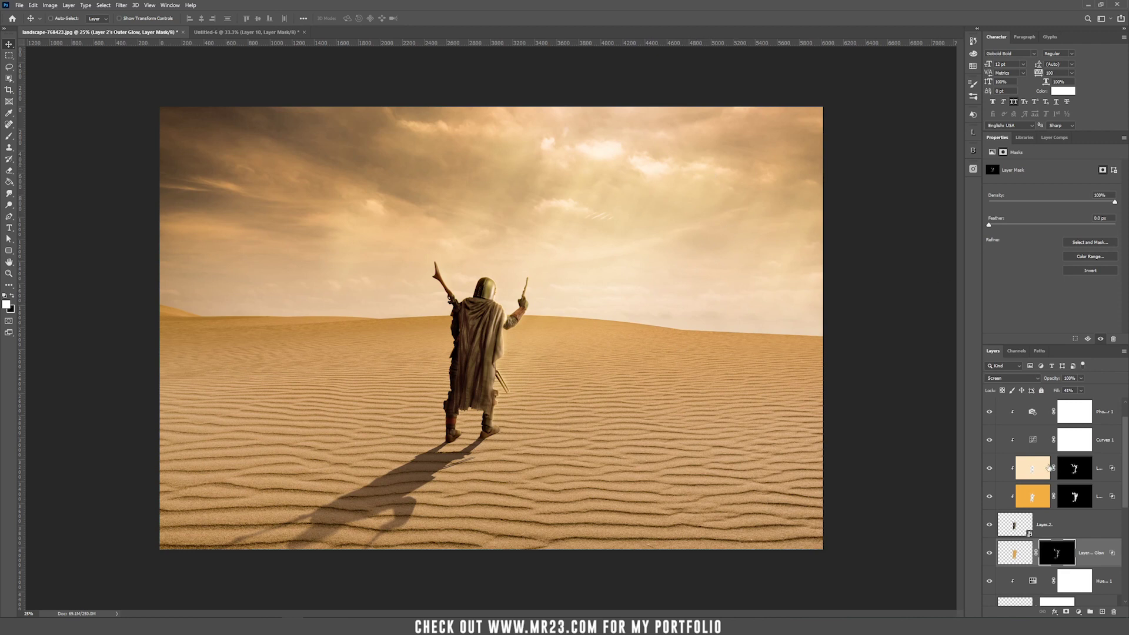
# Create a new layer above Levels 1 in Color Dodge mode, filled with the Color-Dodge-neutral black
pyautogui.scroll(1, 1049, 468)
pyautogui.click(1094, 414)
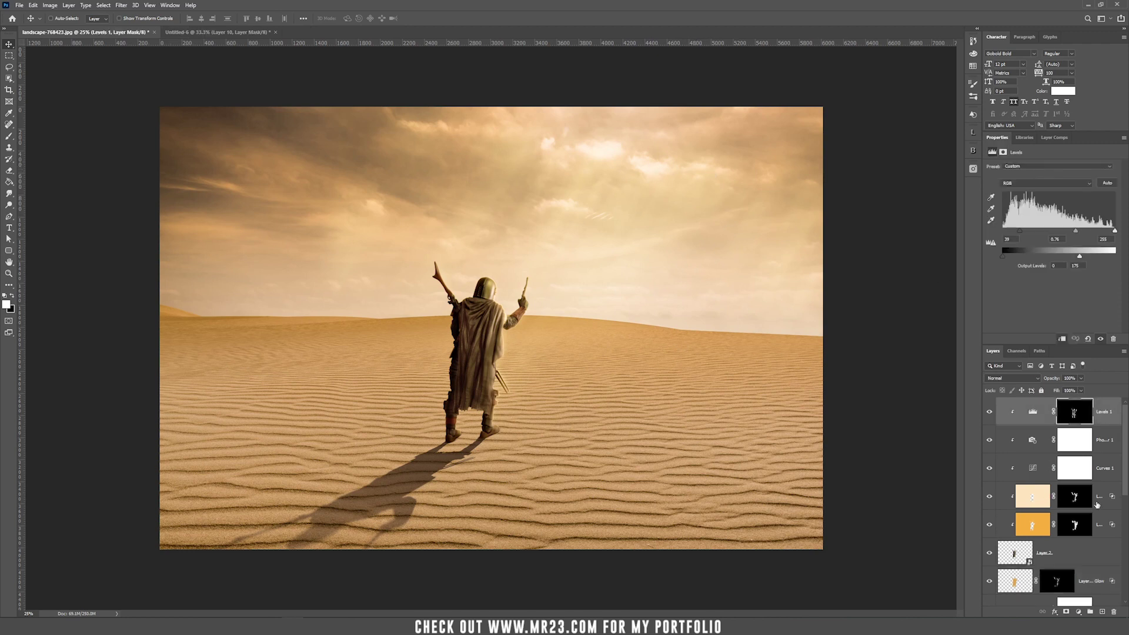
pyautogui.click(69, 6)
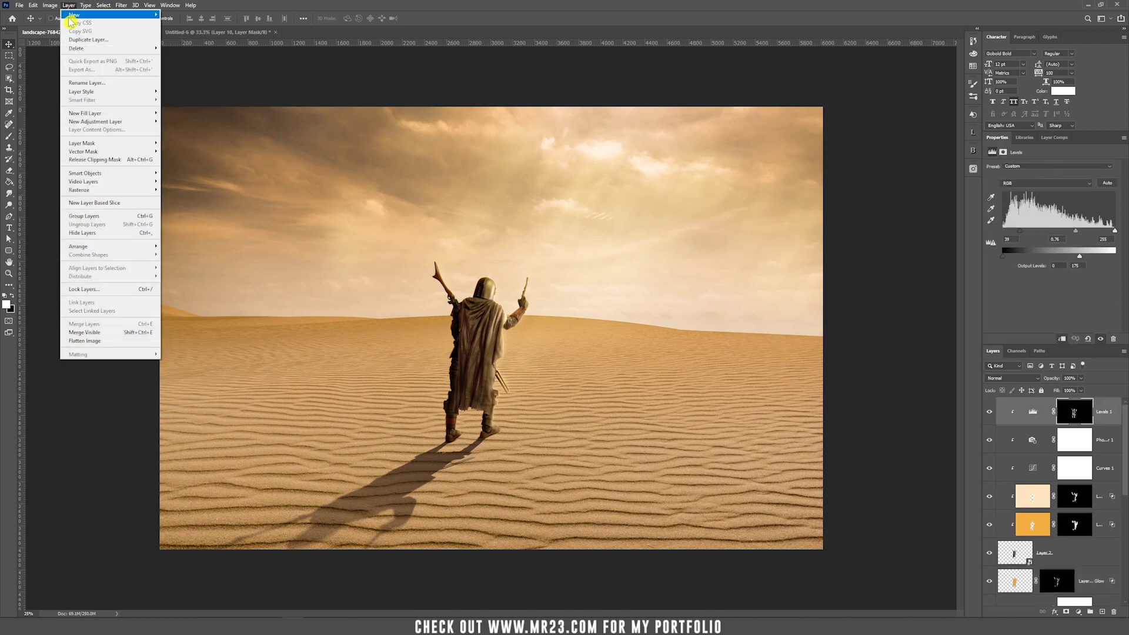
pyautogui.moveTo(80, 18)
pyautogui.click(175, 15)
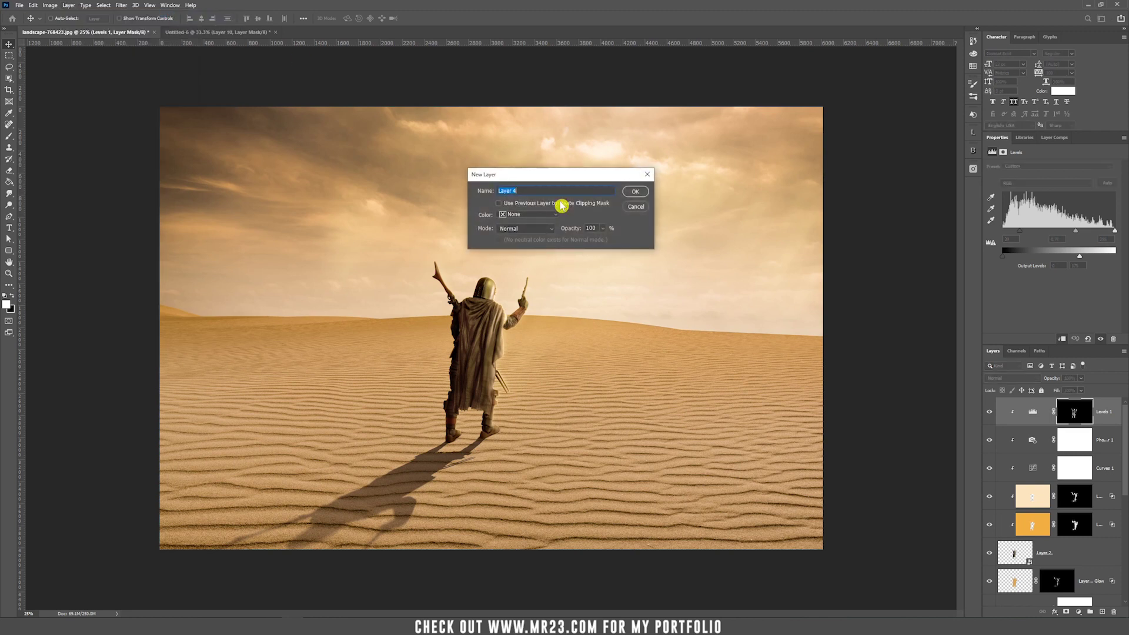
pyautogui.click(530, 230)
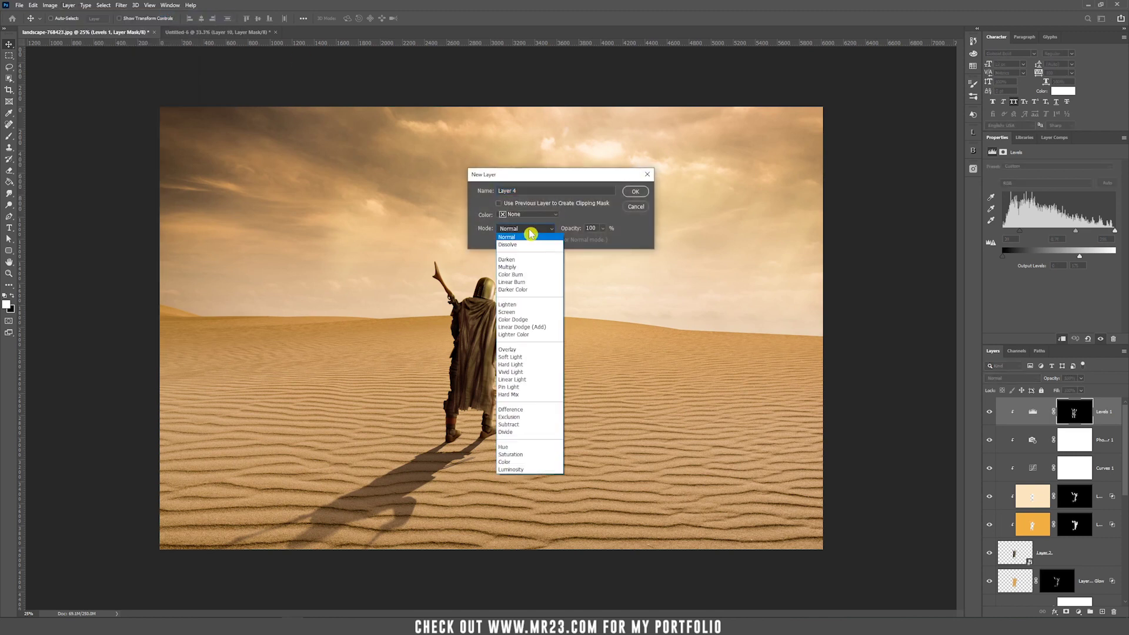
pyautogui.click(523, 318)
pyautogui.click(509, 241)
pyautogui.click(635, 193)
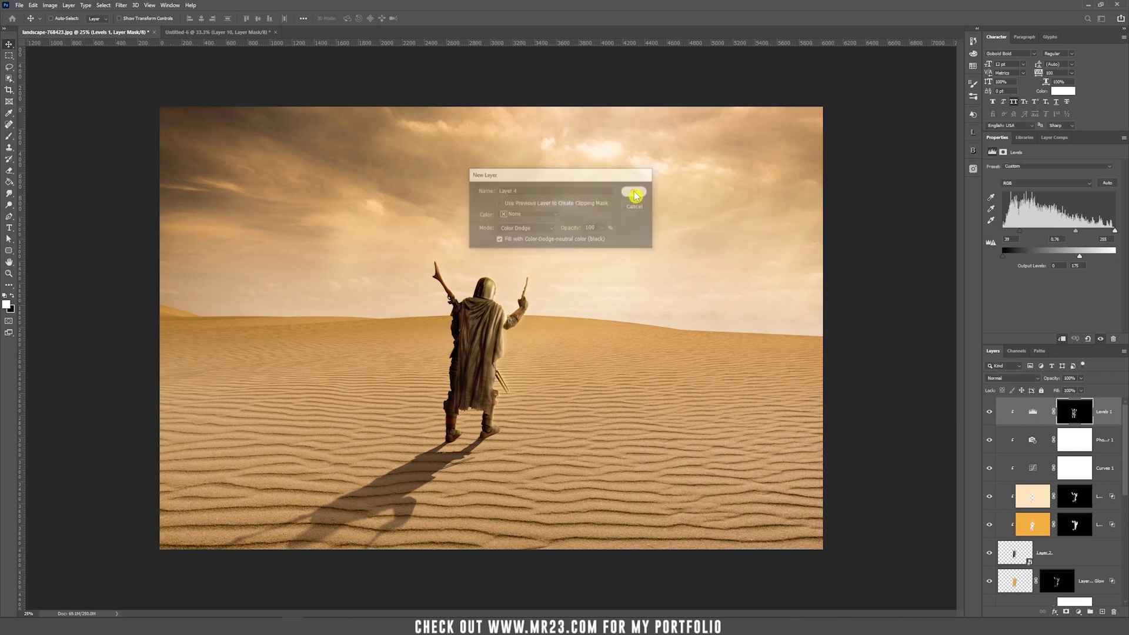
# Prepare a larger soft brush with the orange foreground colour and the flow set to 3%
pyautogui.press('b')
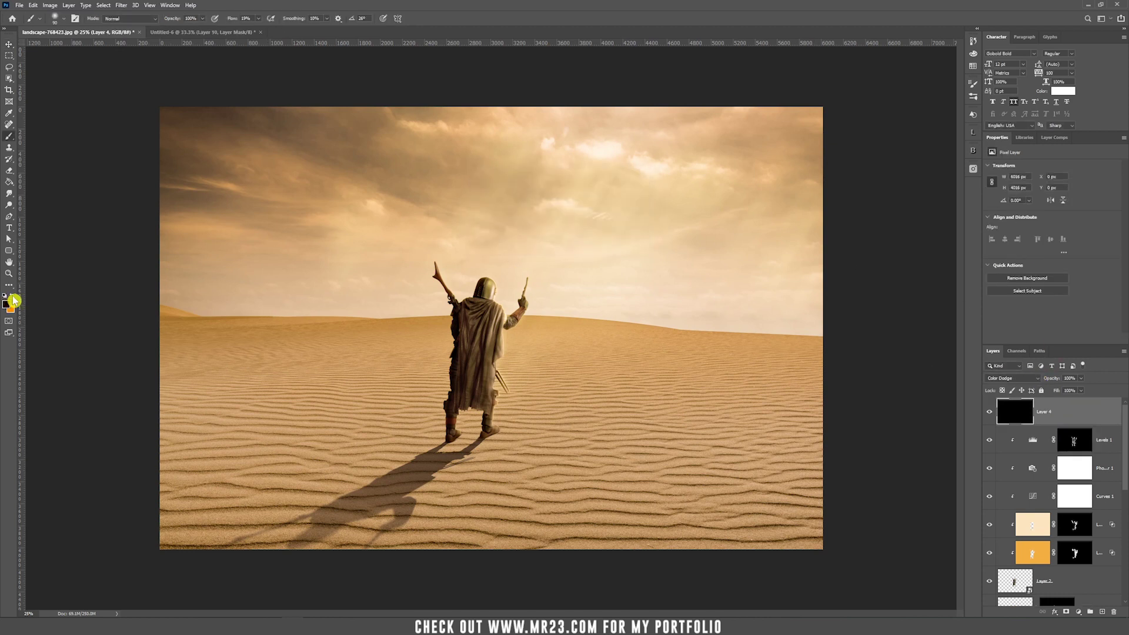
pyautogui.click(11, 296)
pyautogui.click(258, 20)
pyautogui.moveTo(259, 23); pyautogui.dragTo(211, 35)
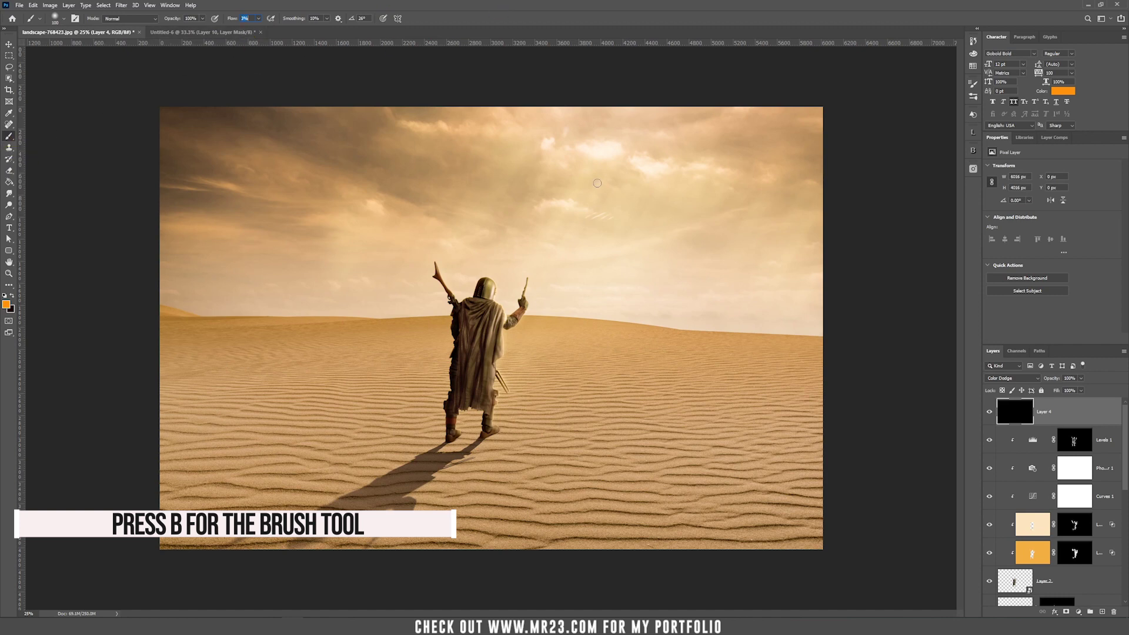
pyautogui.rightClick(638, 169)
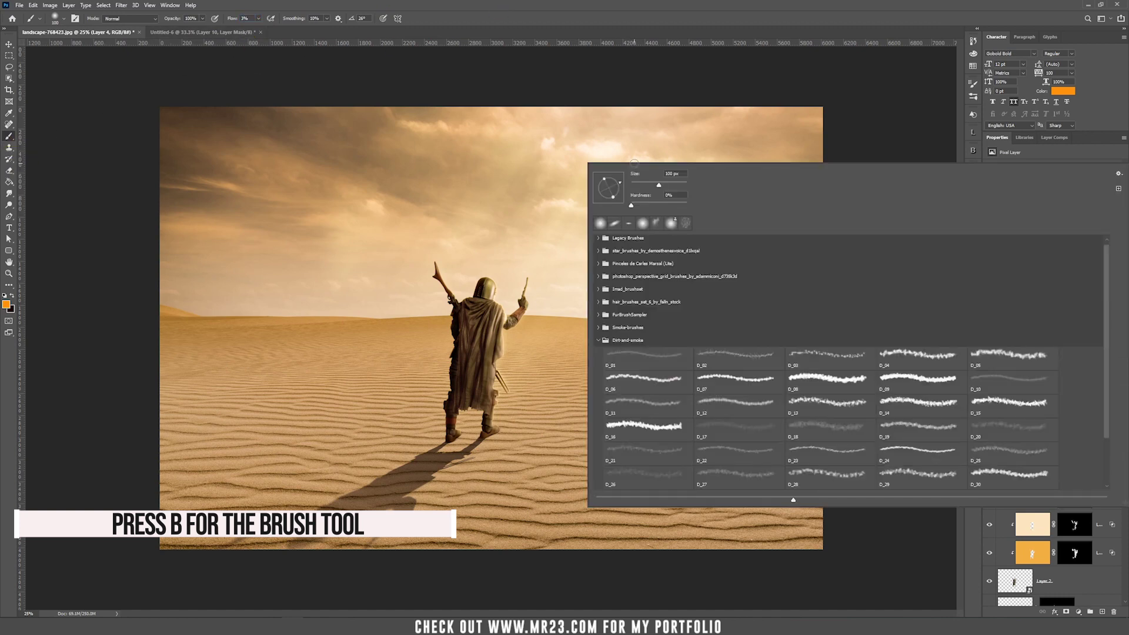
pyautogui.moveTo(657, 184); pyautogui.dragTo(683, 192)
pyautogui.press('Return')
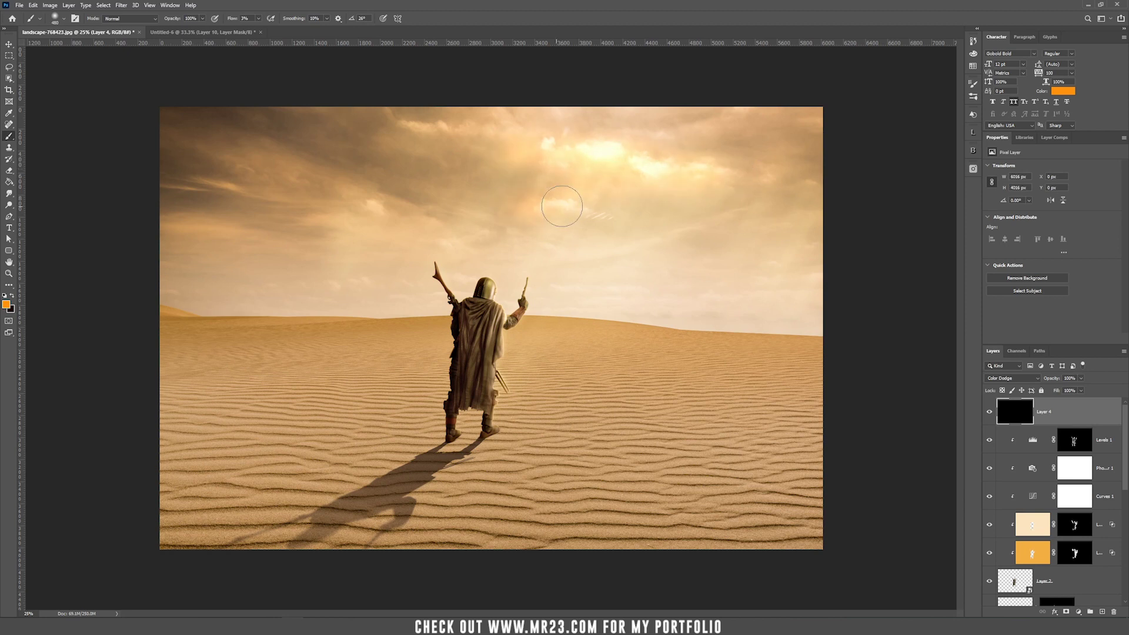
# Enlarge the brush to 1600 px and paint an orange glow across the sky and horizon on the Color Dodge layer
pyautogui.press(']')
pyautogui.press(']')
pyautogui.press(']')
pyautogui.press(']')
pyautogui.press(']')
pyautogui.press(']')
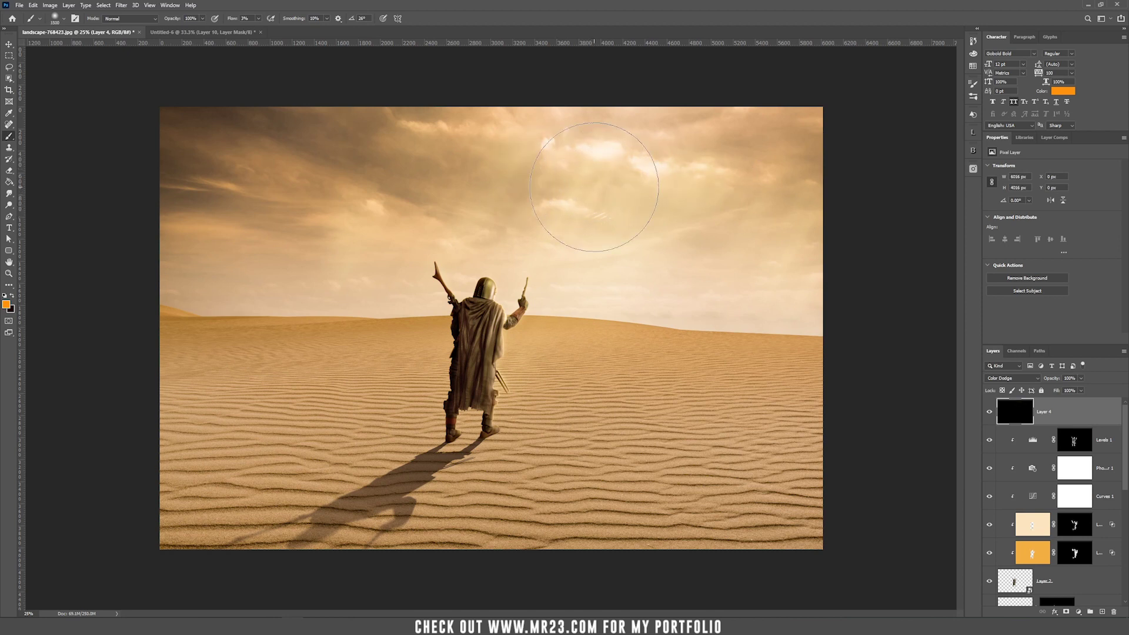
pyautogui.press(']')
pyautogui.press(']')
pyautogui.press(']')
pyautogui.press(']')
pyautogui.press(']')
pyautogui.press(']')
pyautogui.moveTo(645, 301)
pyautogui.mouseDown()
pyautogui.moveTo(774, 320)
pyautogui.moveTo(754, 196)
pyautogui.moveTo(531, 281)
pyautogui.moveTo(455, 353)
pyautogui.moveTo(527, 197)
pyautogui.moveTo(438, 312)
pyautogui.moveTo(501, 169)
pyautogui.moveTo(482, 125)
pyautogui.moveTo(272, 247)
pyautogui.moveTo(261, 212)
pyautogui.moveTo(284, 154)
pyautogui.moveTo(221, 201)
pyautogui.moveTo(589, 155)
pyautogui.moveTo(684, 160)
pyautogui.moveTo(765, 282)
pyautogui.moveTo(828, 344)
pyautogui.moveTo(812, 180)
pyautogui.moveTo(551, 152)
pyautogui.moveTo(385, 193)
pyautogui.moveTo(296, 294)
pyautogui.moveTo(290, 233)
pyautogui.moveTo(156, 271)
pyautogui.moveTo(264, 321)
pyautogui.moveTo(244, 170)
pyautogui.moveTo(216, 283)
pyautogui.moveTo(314, 351)
pyautogui.moveTo(539, 318)
pyautogui.moveTo(596, 339)
pyautogui.moveTo(857, 328)
pyautogui.mouseUp()
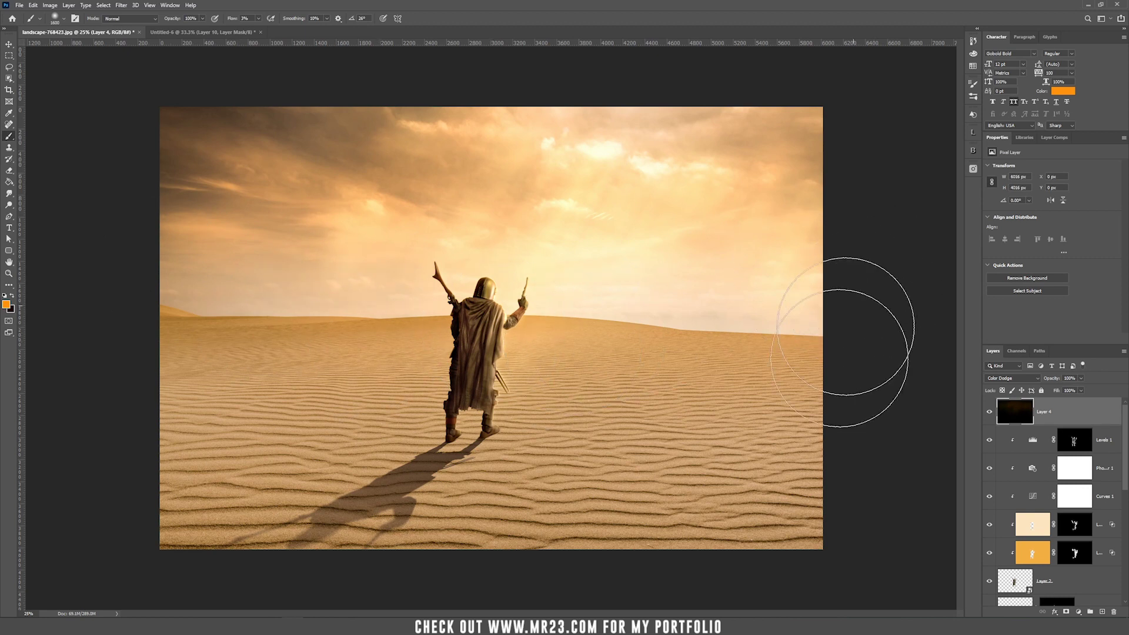
# Compare the scene with and without the Color Dodge glow by toggling Layer 4's visibility
pyautogui.click(991, 417)
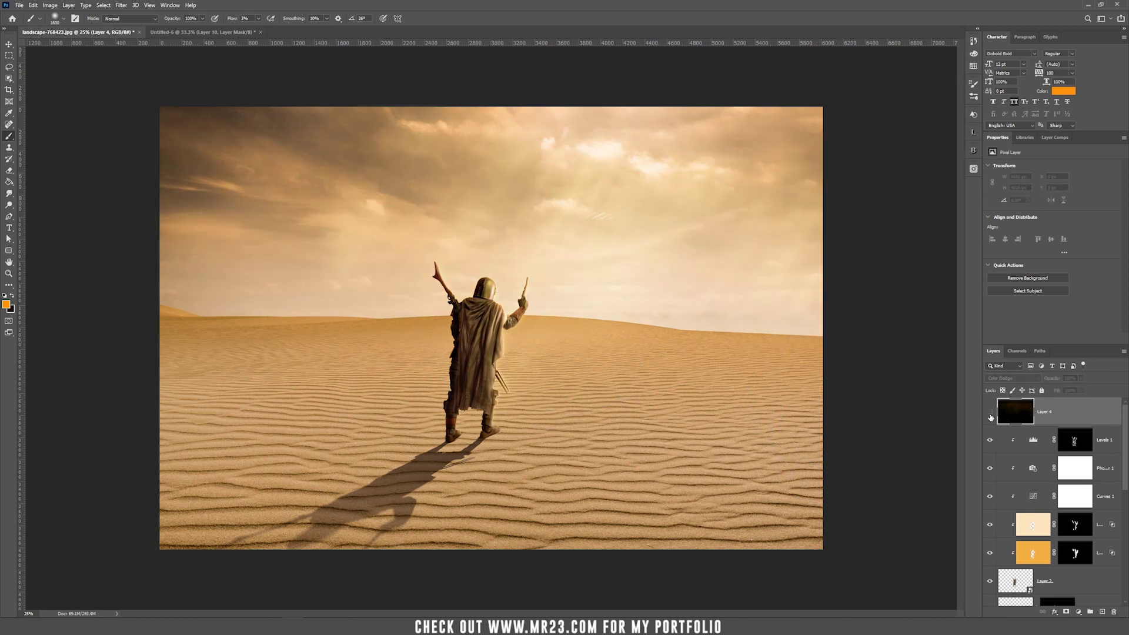
pyautogui.click(990, 417)
pyautogui.click(990, 417)
pyautogui.click(990, 417)
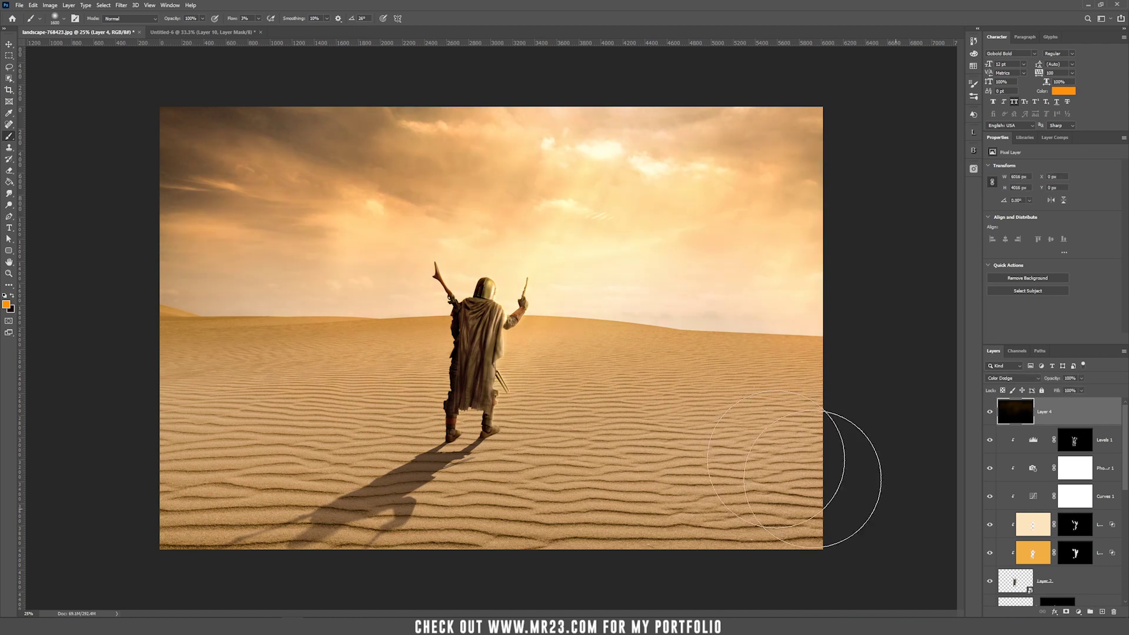
# Create another new layer above Layer 4 in Screen mode, filled with neutral black
pyautogui.click(72, 7)
pyautogui.moveTo(74, 13)
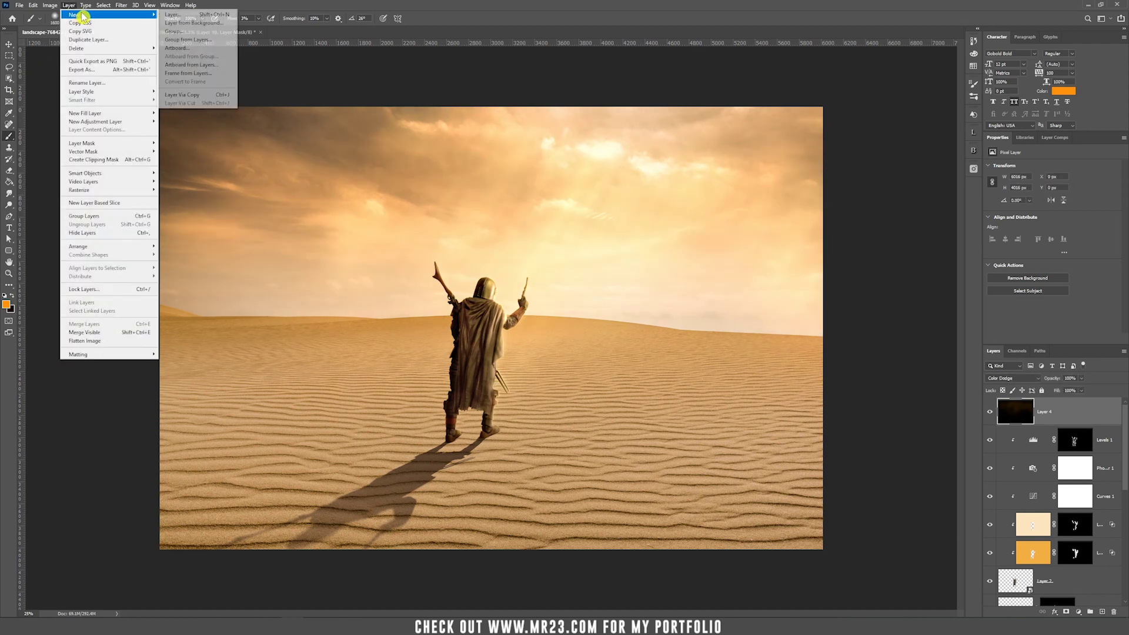
pyautogui.click(176, 17)
pyautogui.click(525, 230)
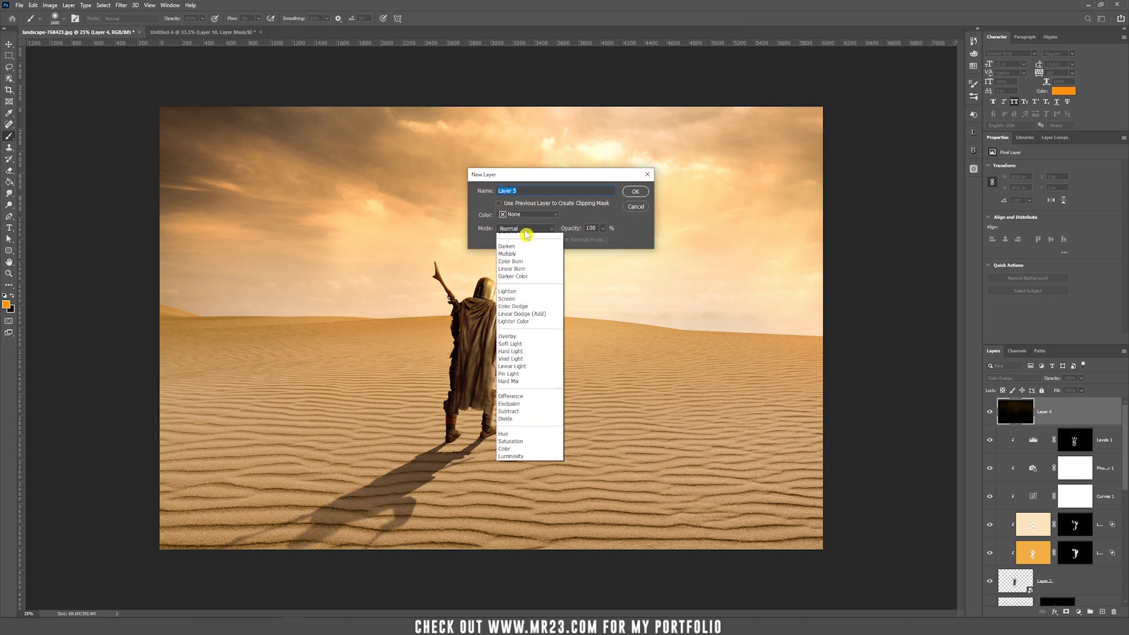
pyautogui.click(514, 299)
pyautogui.click(631, 193)
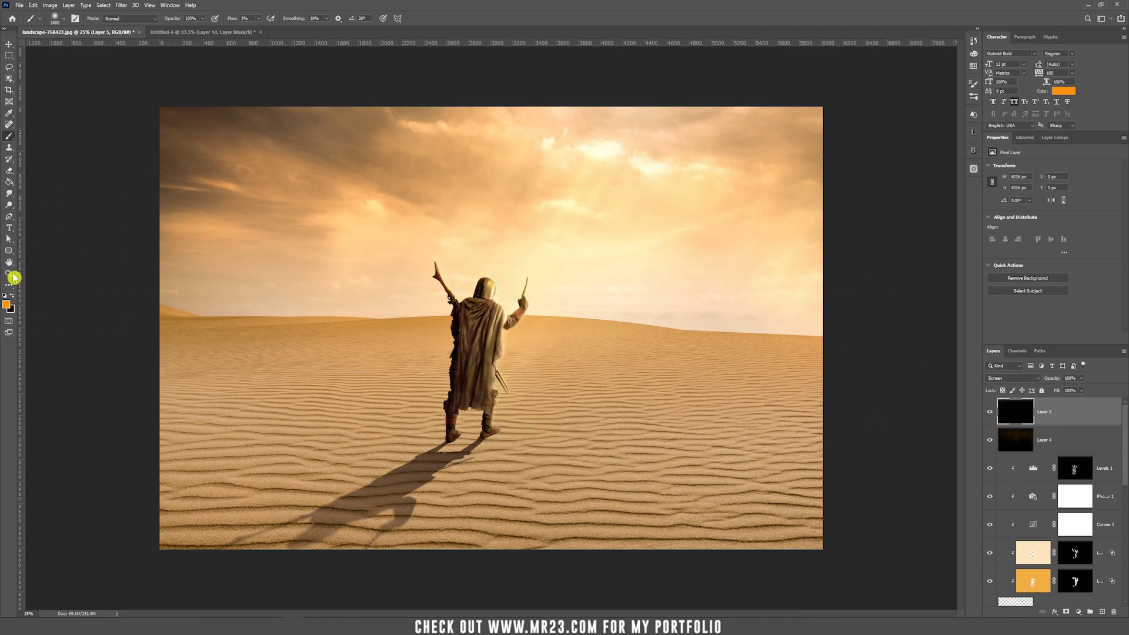
# Choose a red-orange foreground colour and paint a warm glow around the figure's head and raised arm with a smaller brush
pyautogui.click(6, 304)
pyautogui.click(164, 192)
pyautogui.press('Return')
pyautogui.press('b')
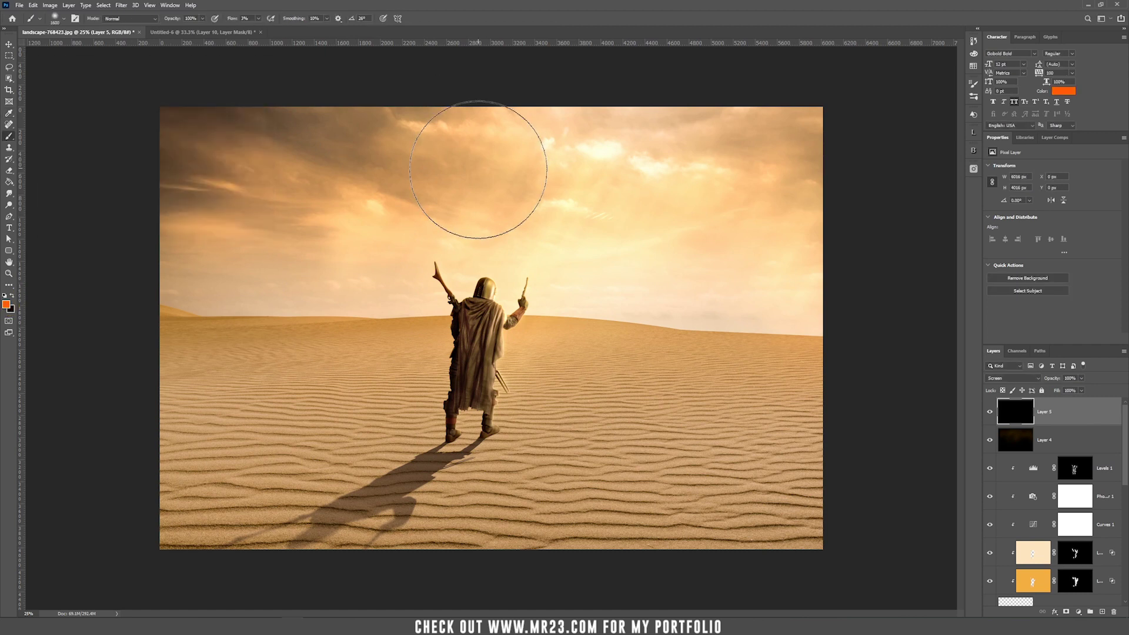
pyautogui.press('[')
pyautogui.press('[')
pyautogui.press('[')
pyautogui.press('[')
pyautogui.press('[')
pyautogui.press('[')
pyautogui.press('[')
pyautogui.moveTo(479, 290)
pyautogui.mouseDown()
pyautogui.moveTo(517, 215)
pyautogui.moveTo(518, 276)
pyautogui.mouseUp()
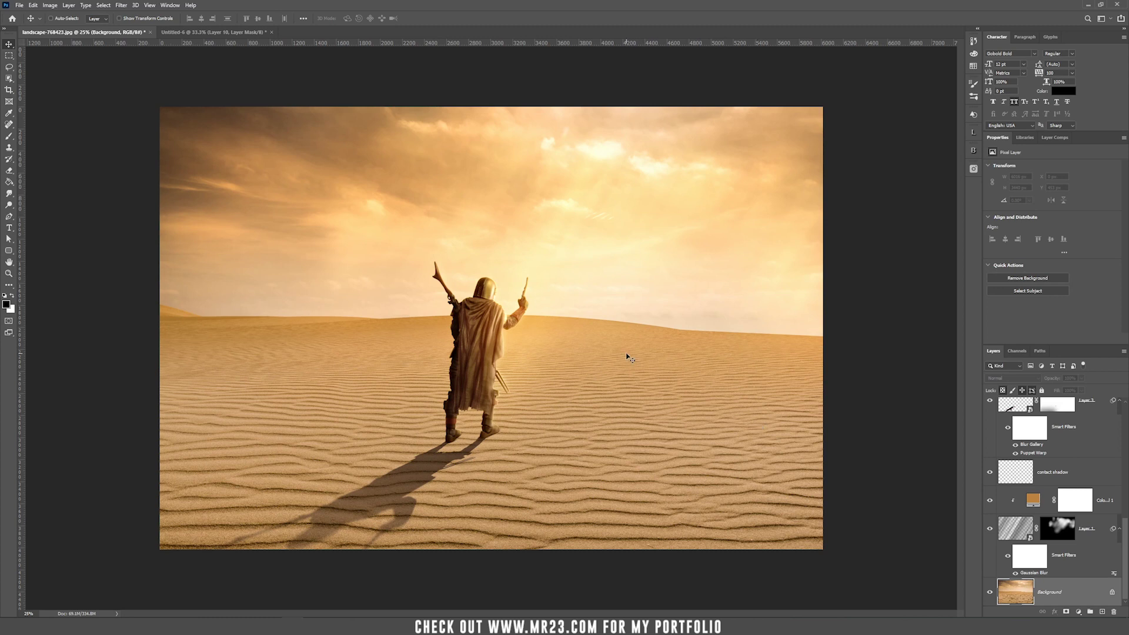
# Add a new layer directly above Background and sample a pale peach brush colour from the sky near the horizon
pyautogui.hotkey('ctrl', 'shift', 'alt', 'n')
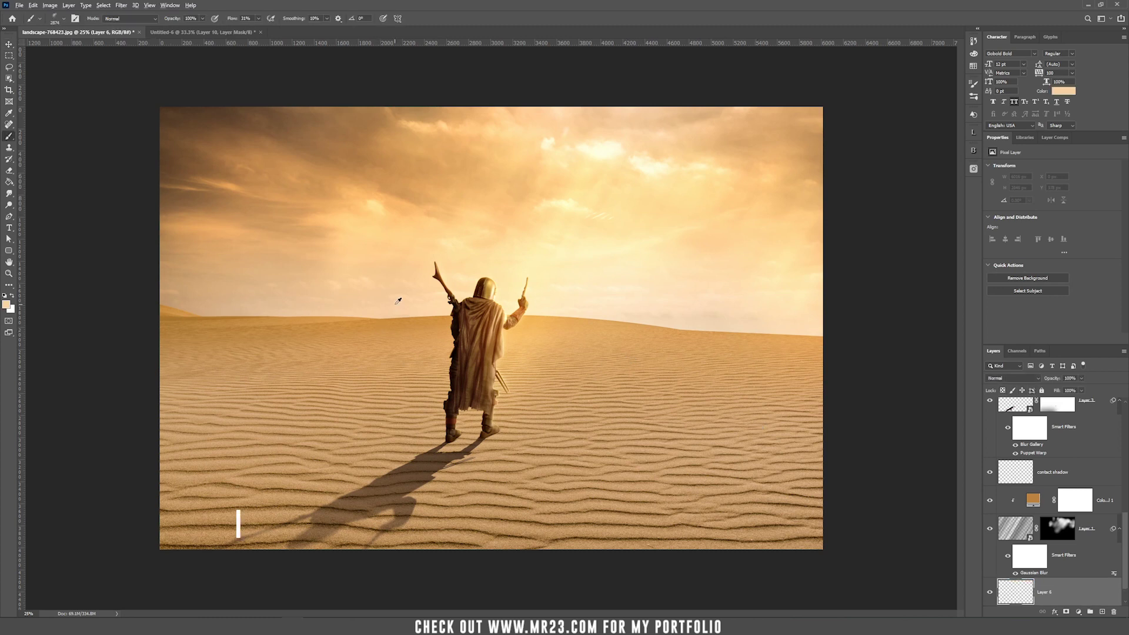
pyautogui.press('b')
pyautogui.keyDown('alt'); pyautogui.click(402, 299); pyautogui.keyUp('alt')
pyautogui.keyDown('alt'); pyautogui.click(406, 292); pyautogui.keyUp('alt')
# Reduce the smoke brush to 1600 px and paint pale dust haze along the horizon and distant dunes behind the figure
pyautogui.press('[')
pyautogui.press('[')
pyautogui.press('[')
pyautogui.press('[')
pyautogui.press('[')
pyautogui.press('[')
pyautogui.press('[')
pyautogui.press('[')
pyautogui.press('[')
pyautogui.press('[')
pyautogui.press('[')
pyautogui.press('[')
pyautogui.moveTo(177, 315)
pyautogui.mouseDown()
pyautogui.moveTo(239, 298)
pyautogui.moveTo(277, 298)
pyautogui.moveTo(234, 308)
pyautogui.moveTo(447, 288)
pyautogui.moveTo(353, 291)
pyautogui.moveTo(441, 288)
pyautogui.moveTo(274, 316)
pyautogui.moveTo(835, 416)
pyautogui.moveTo(176, 253)
pyautogui.mouseUp()
# Add an empty layer above Layer 5 at the top of the stack and undo the trial smoke stroke
pyautogui.moveTo(1126, 540); pyautogui.dragTo(1057, 481)
pyautogui.click(1101, 417)
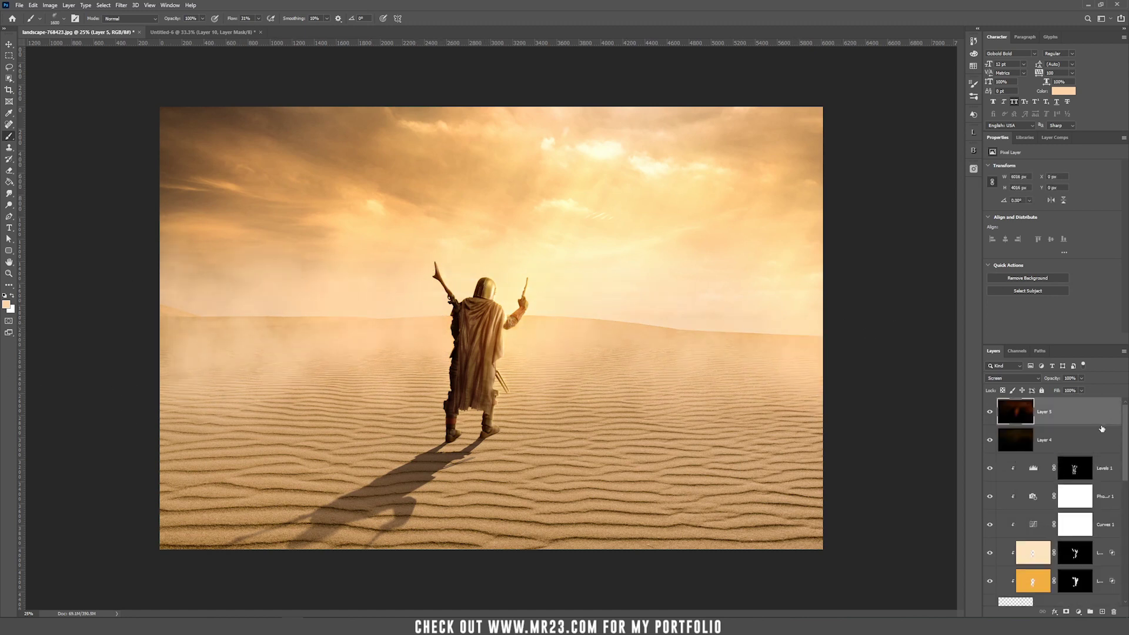
pyautogui.click(1102, 613)
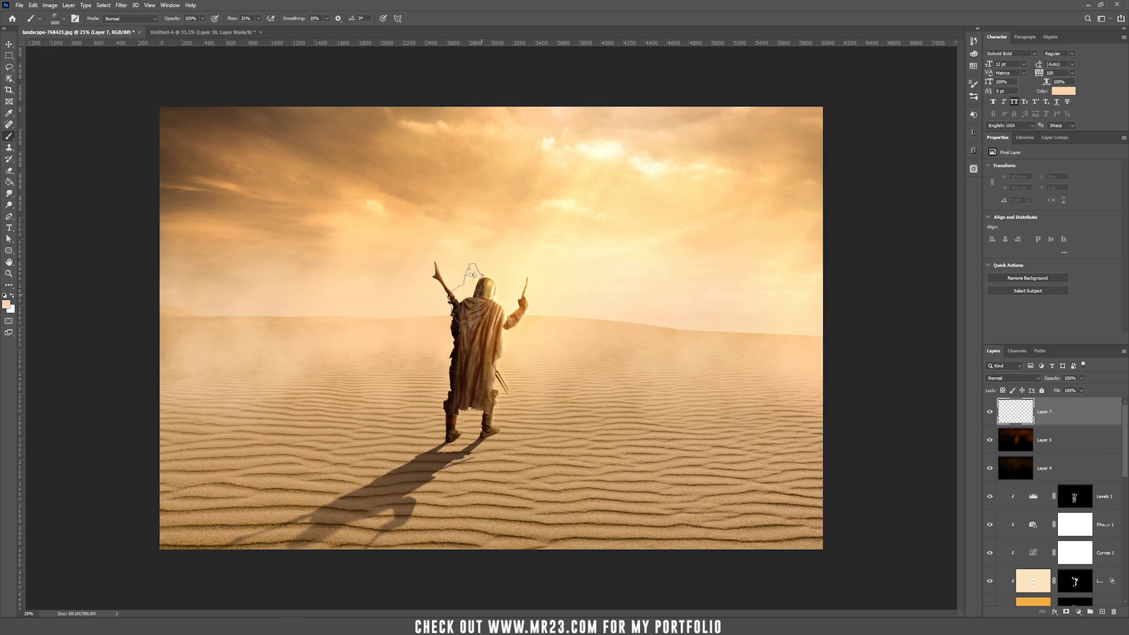
pyautogui.hotkey('ctrl', 'z')
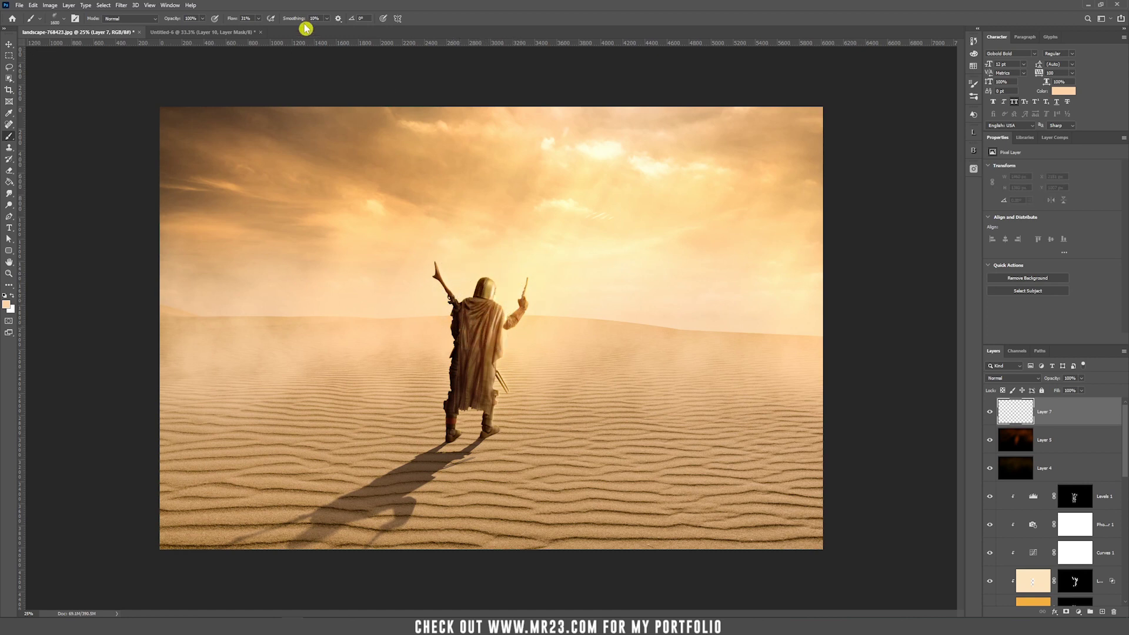
# Set the brush flow to 78% and paint pale dust over the figure's cape and rifle on the top layer
pyautogui.click(271, 19)
pyautogui.press('7')
pyautogui.press('8')
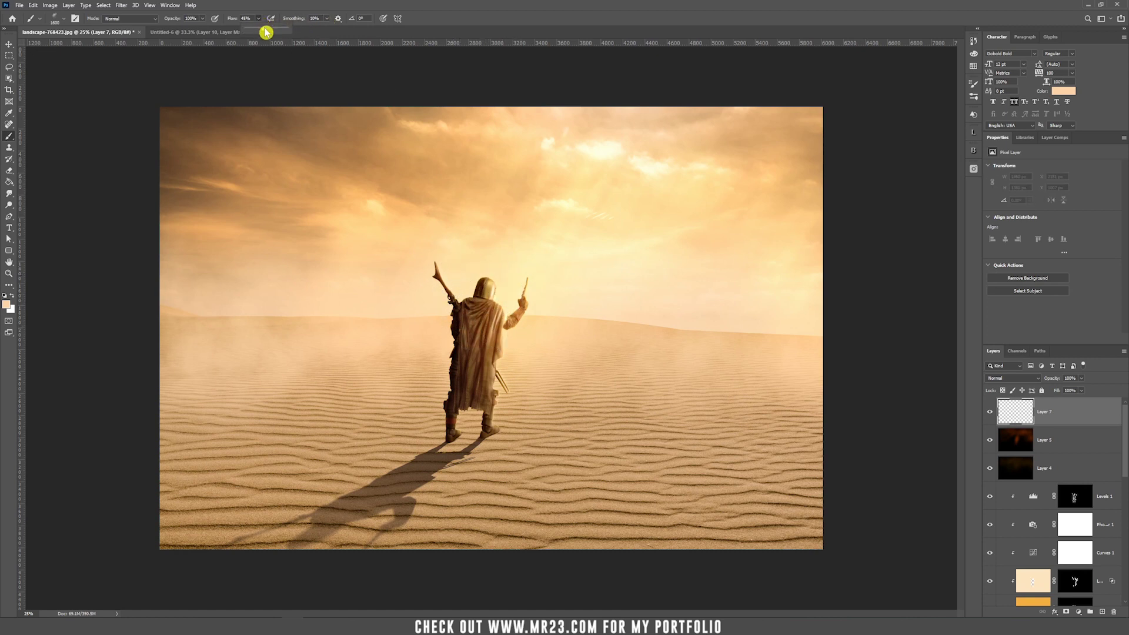
pyautogui.moveTo(461, 318)
pyautogui.mouseDown()
pyautogui.moveTo(466, 282)
pyautogui.moveTo(542, 308)
pyautogui.moveTo(492, 290)
pyautogui.moveTo(494, 320)
pyautogui.moveTo(473, 294)
pyautogui.moveTo(477, 264)
pyautogui.moveTo(448, 393)
pyautogui.moveTo(487, 344)
pyautogui.mouseUp()
pyautogui.press('v')
# Try painting extra haze across the dunes and horizon on Layer 6, directly above Background
pyautogui.scroll(-5, 1095, 521)
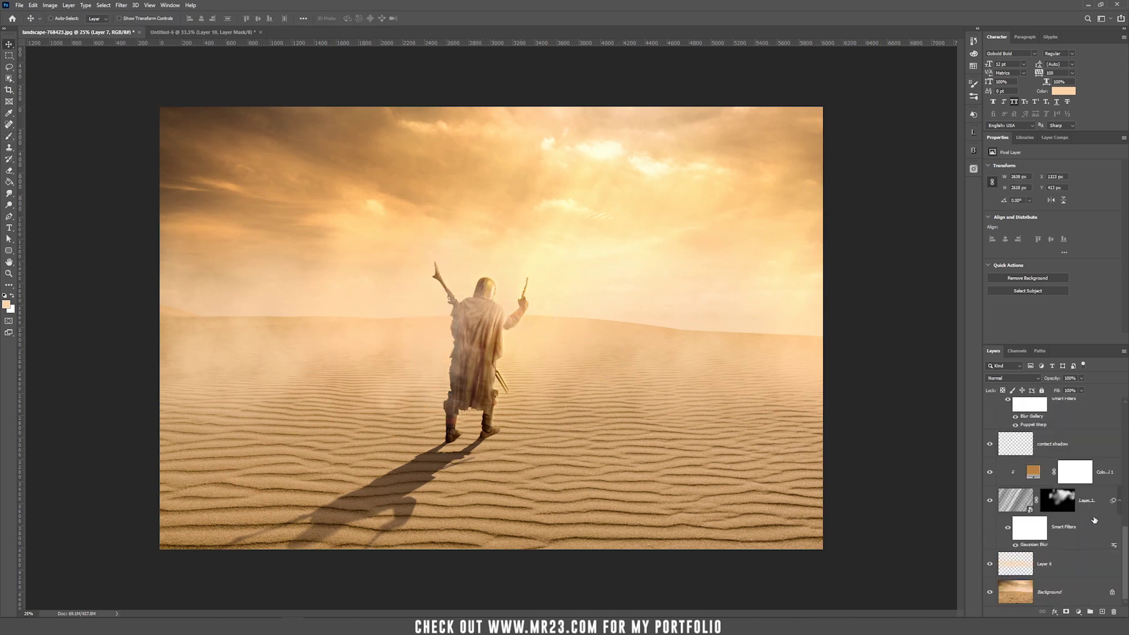
pyautogui.click(1079, 574)
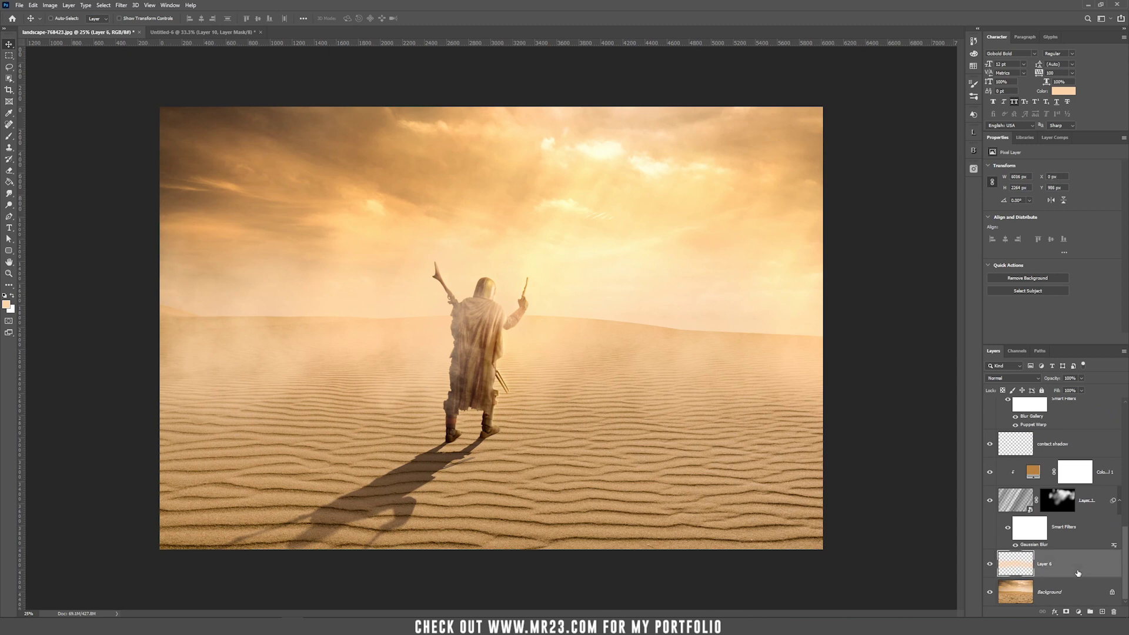
pyautogui.press('b')
pyautogui.moveTo(820, 412)
pyautogui.mouseDown()
pyautogui.moveTo(733, 411)
pyautogui.moveTo(577, 385)
pyautogui.moveTo(254, 394)
pyautogui.moveTo(205, 314)
pyautogui.moveTo(598, 290)
pyautogui.moveTo(741, 266)
pyautogui.moveTo(323, 231)
pyautogui.moveTo(344, 241)
pyautogui.mouseUp()
pyautogui.hotkey('ctrl', 'z')
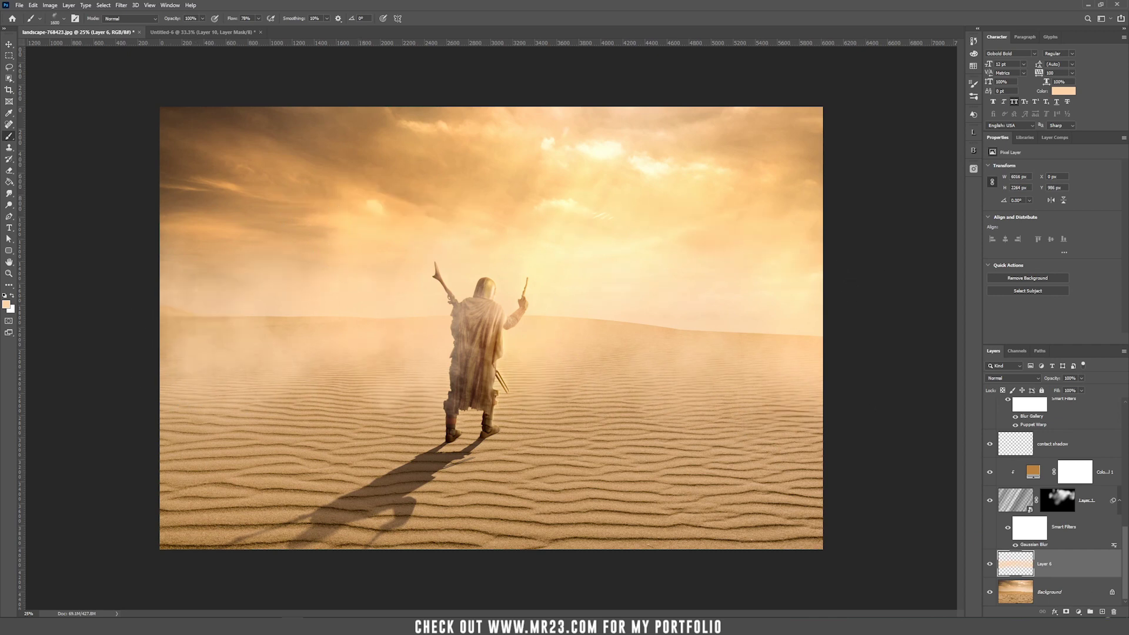
# Add a layer mask to Layer 6 and paint black on it to hide the haze over the foreground sand
pyautogui.click(1066, 613)
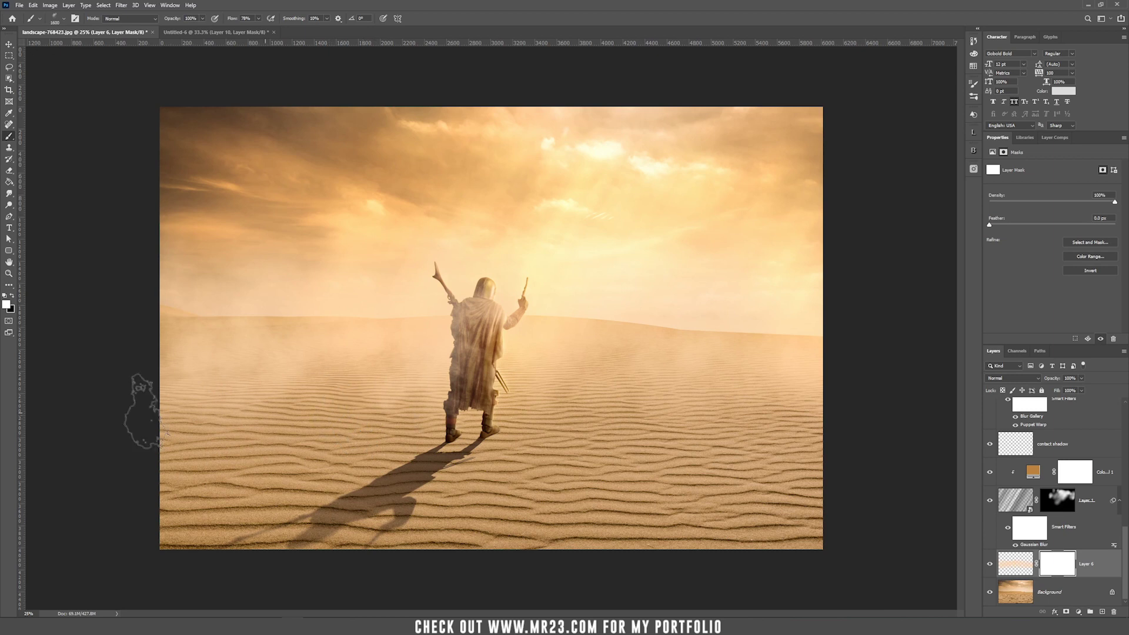
pyautogui.click(12, 296)
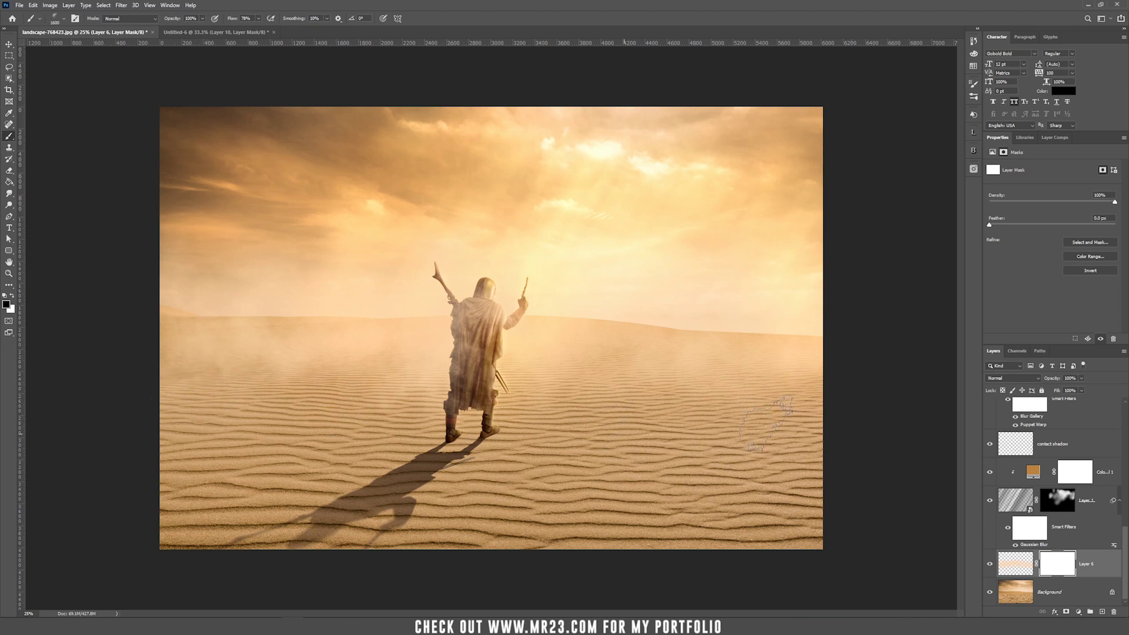
pyautogui.press('v')
# Stamp all visible layers into a new merged layer above Layer 7 and convert it to a smart object
pyautogui.scroll(5, 1102, 459)
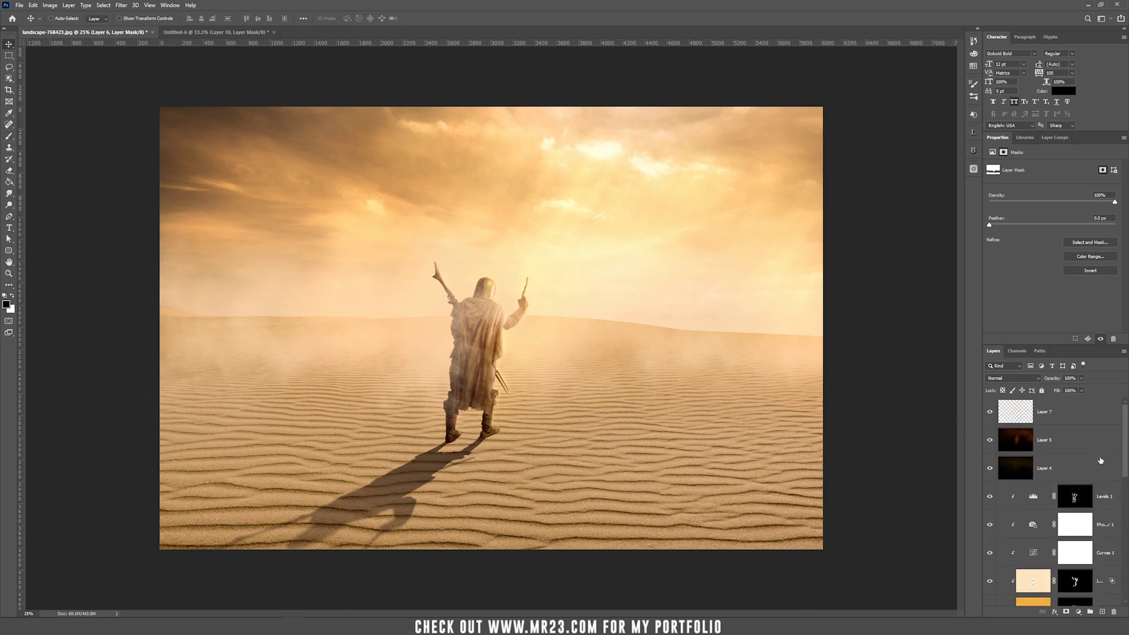
pyautogui.click(1080, 423)
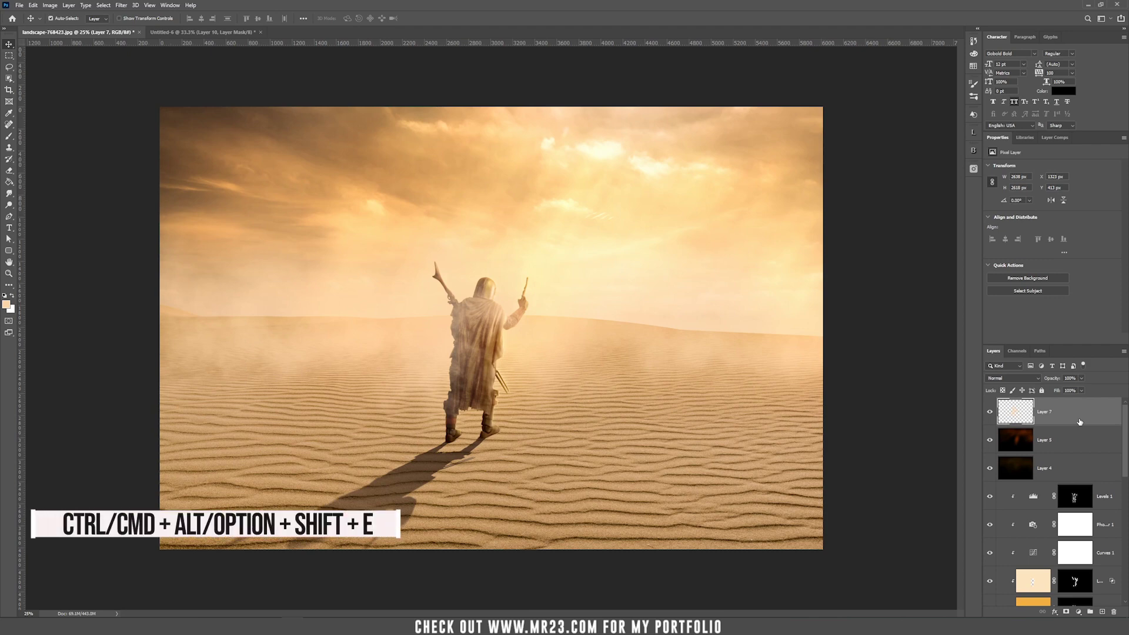
pyautogui.hotkey('ctrl', 'alt', 'shift', 'e')
pyautogui.moveTo(638, 318); pyautogui.dragTo(520, 301)
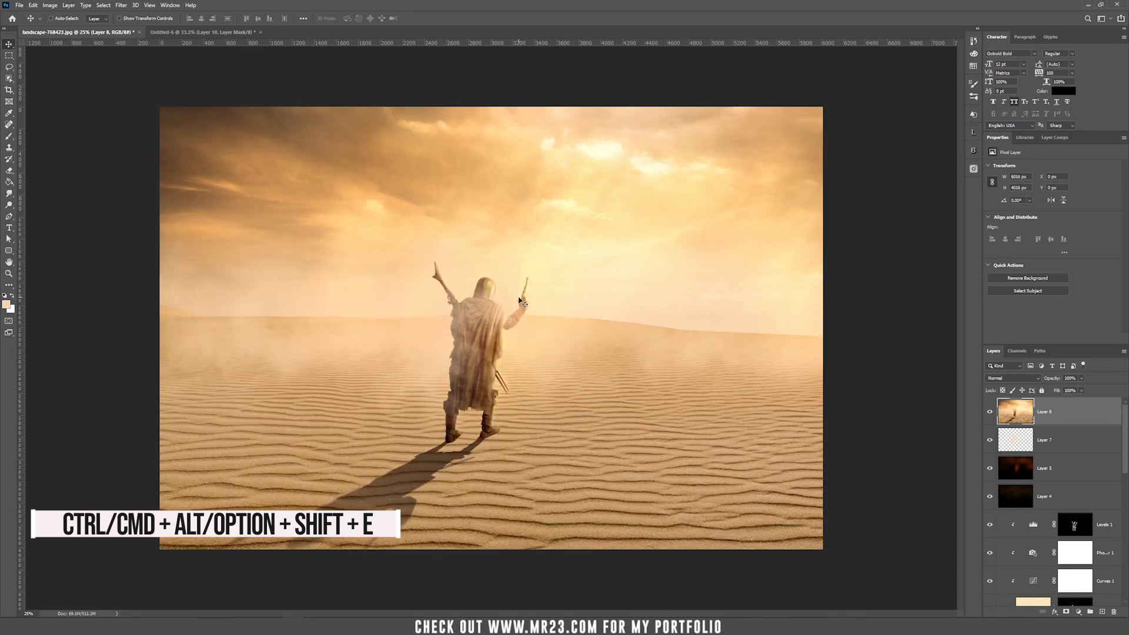
pyautogui.rightClick(1087, 416)
pyautogui.click(1085, 164)
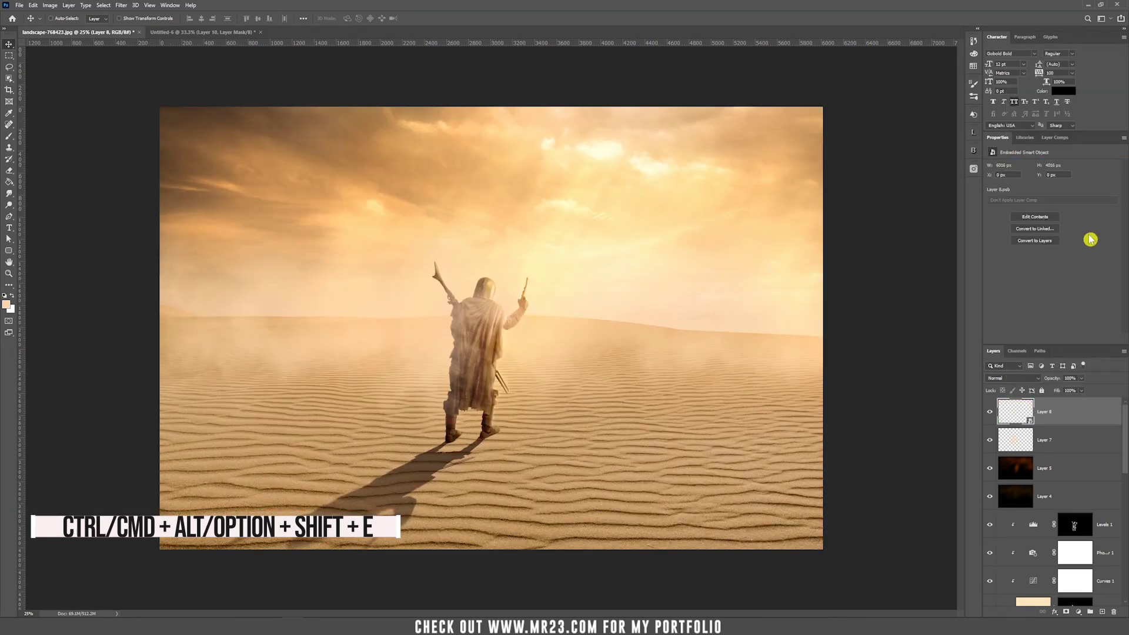
# Grade the merged layer with the Camera Raw Filter: temperature -12, exposure -0.50, a more magenta tint, slightly higher contrast, and fine-tuned tones and clarity
pyautogui.click(122, 5)
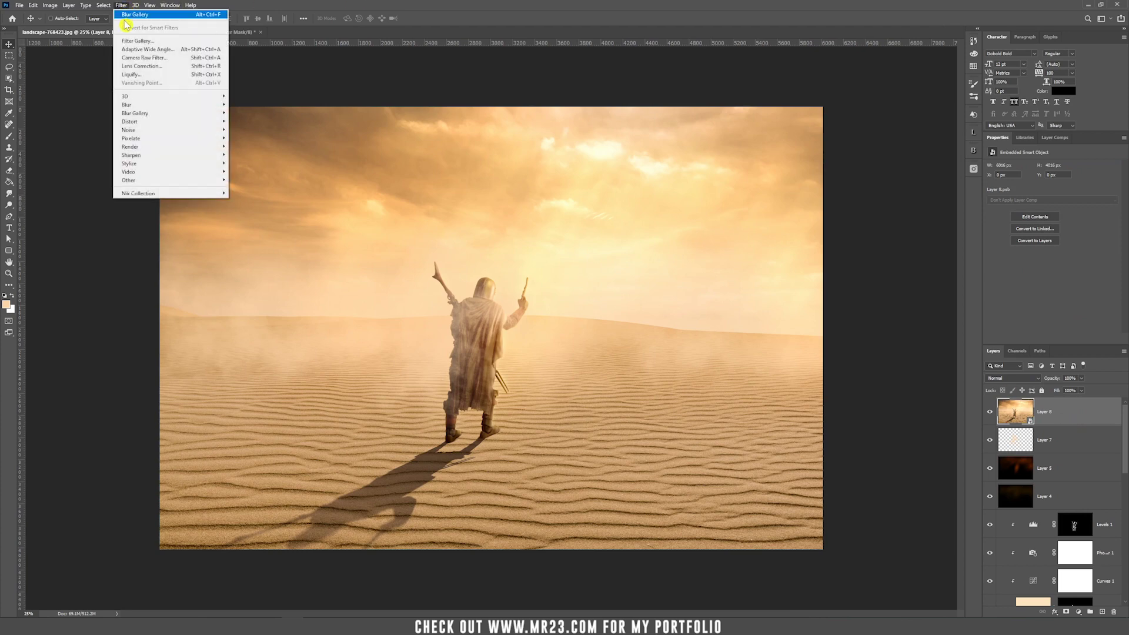
pyautogui.click(166, 58)
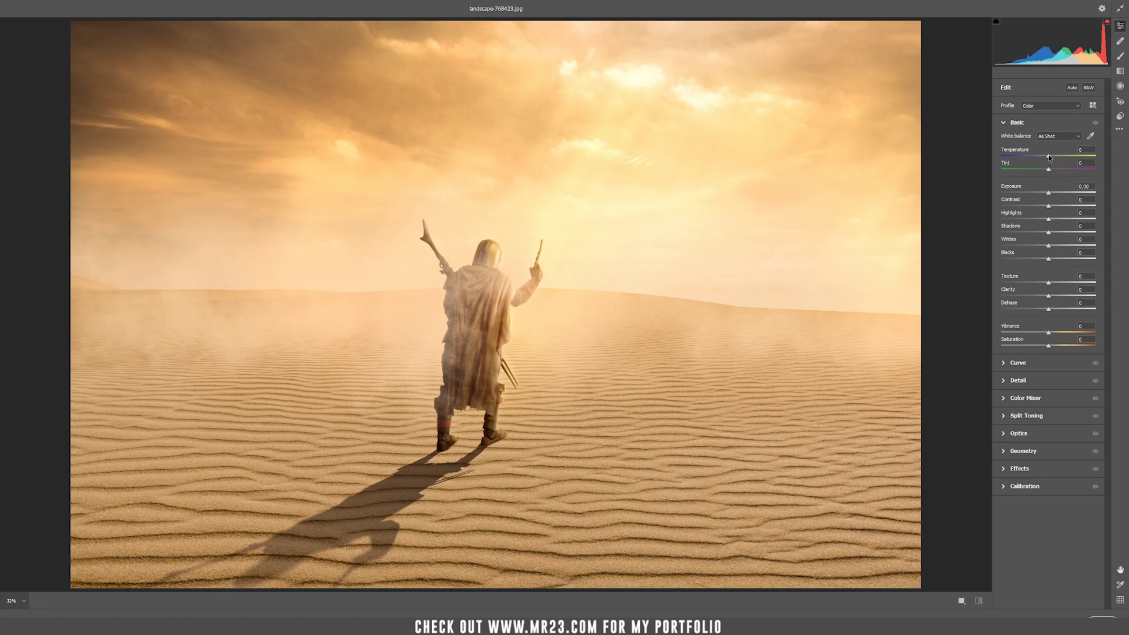
pyautogui.moveTo(1049, 156); pyautogui.dragTo(1053, 209)
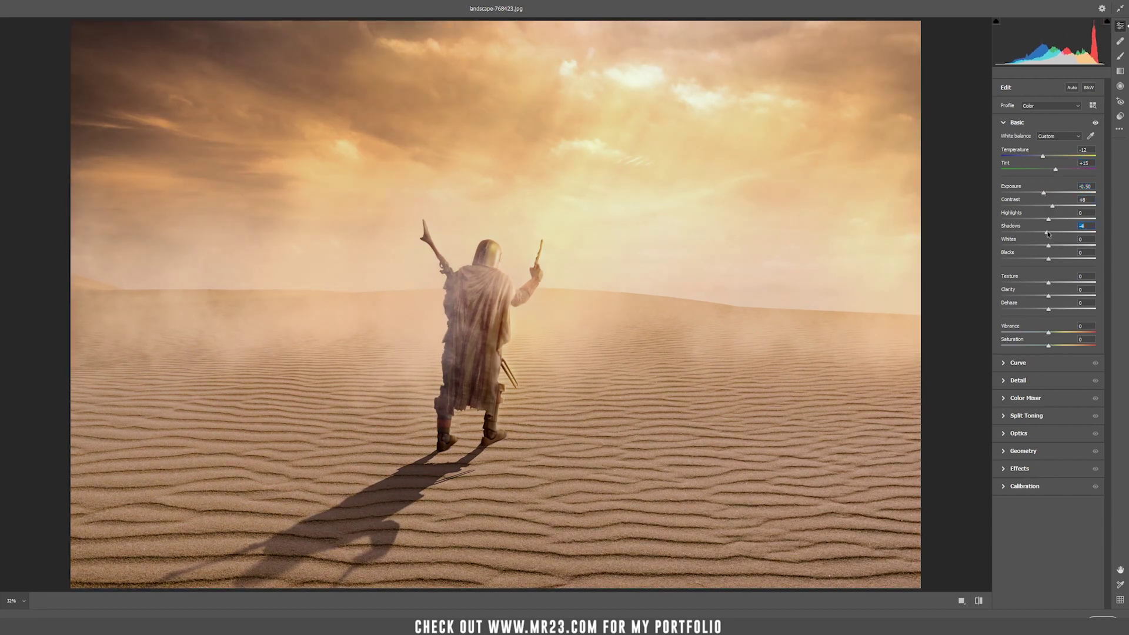
pyautogui.moveTo(1052, 250); pyautogui.dragTo(1056, 247)
pyautogui.moveTo(1051, 287); pyautogui.dragTo(1043, 311)
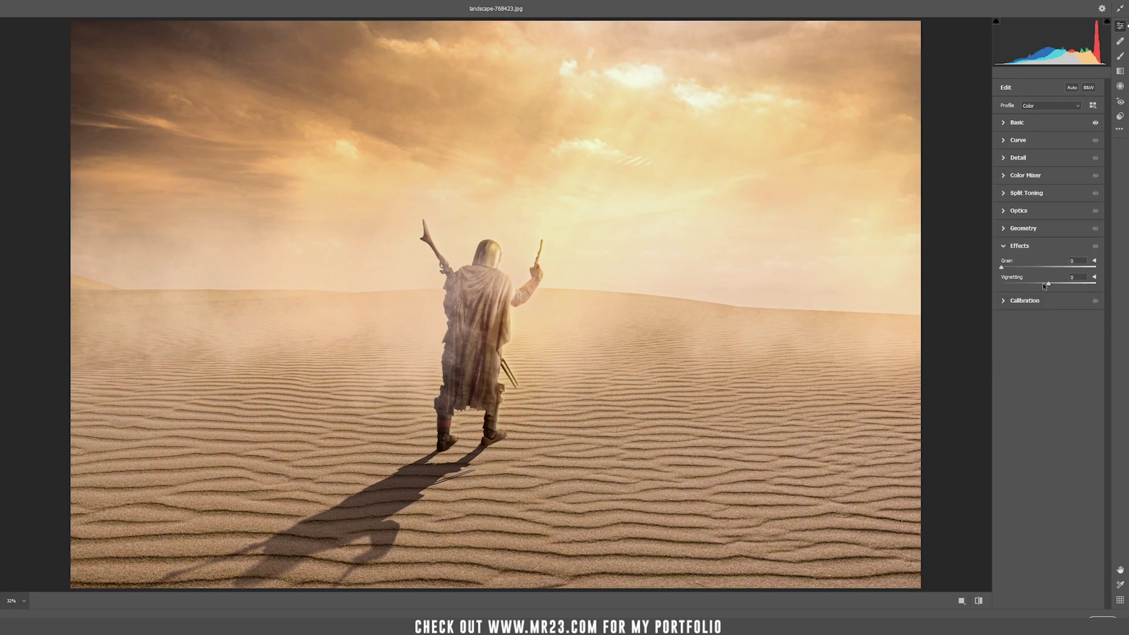
# Darken the image edges with vignetting of -31 and apply the Camera Raw Filter
pyautogui.click(1030, 284)
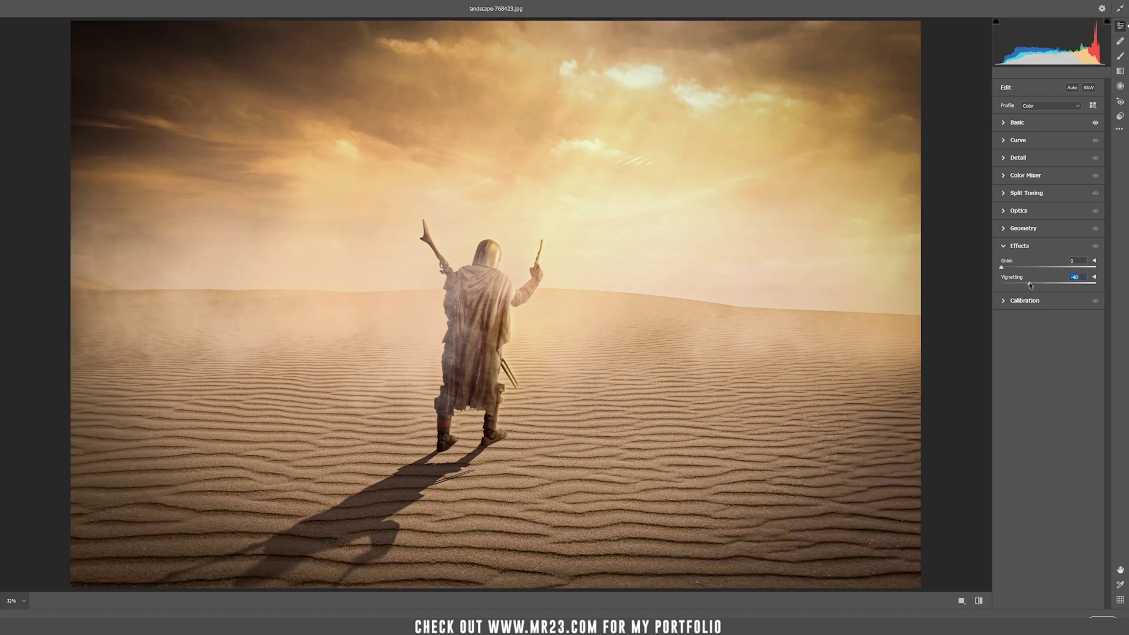
pyautogui.moveTo(1029, 284); pyautogui.dragTo(1035, 284)
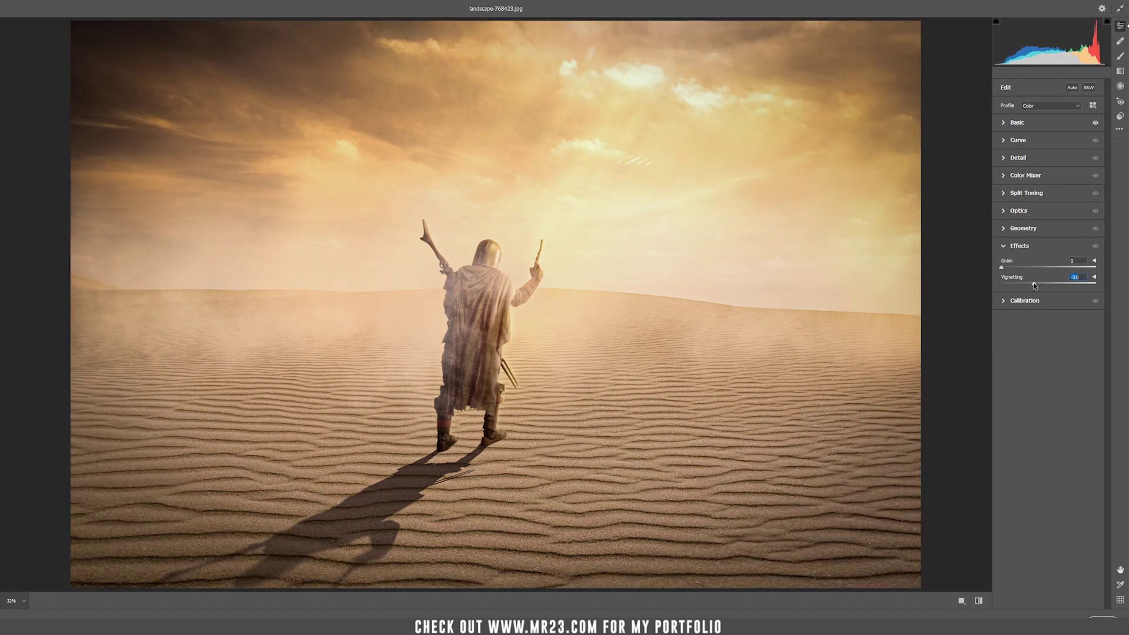
pyautogui.click(1104, 616)
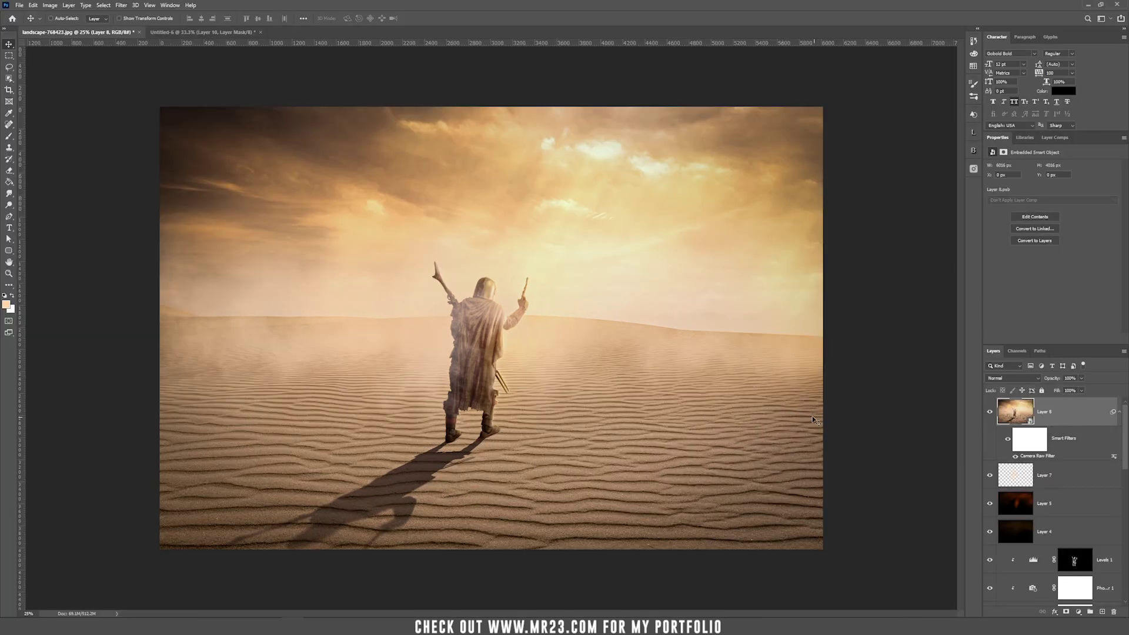
# Copy Layer 10 from Untitled-6 with its mask disabled into the desert document to compare the original photo, and delete the copy
pyautogui.click(189, 34)
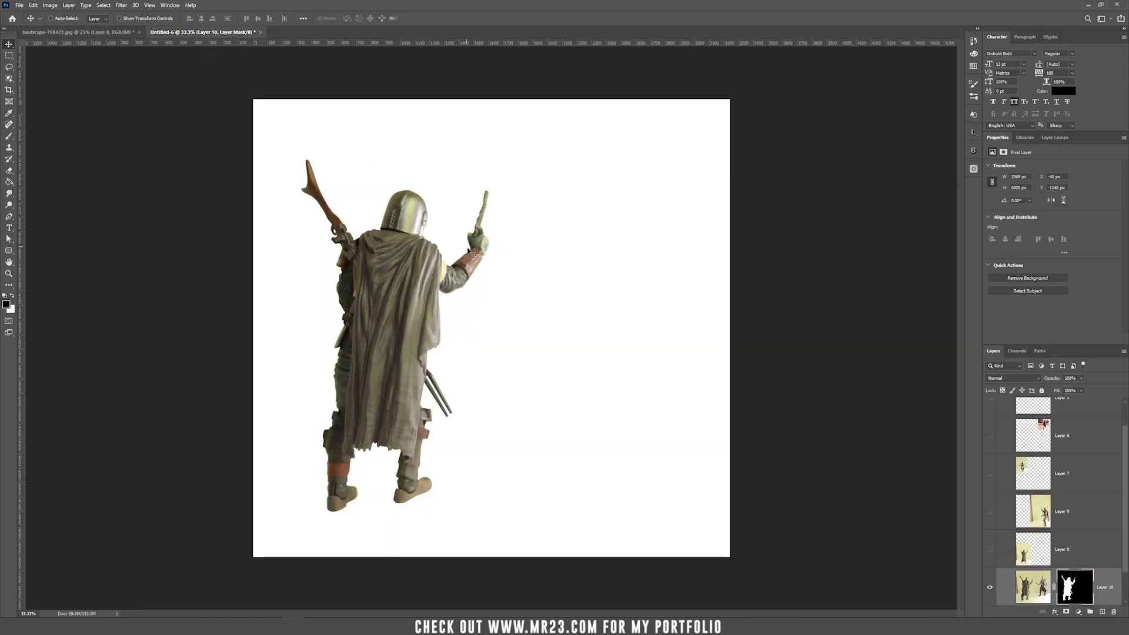
pyautogui.keyDown('shift'); pyautogui.click(1075, 586); pyautogui.keyUp('shift')
pyautogui.moveTo(411, 353); pyautogui.dragTo(777, 397)
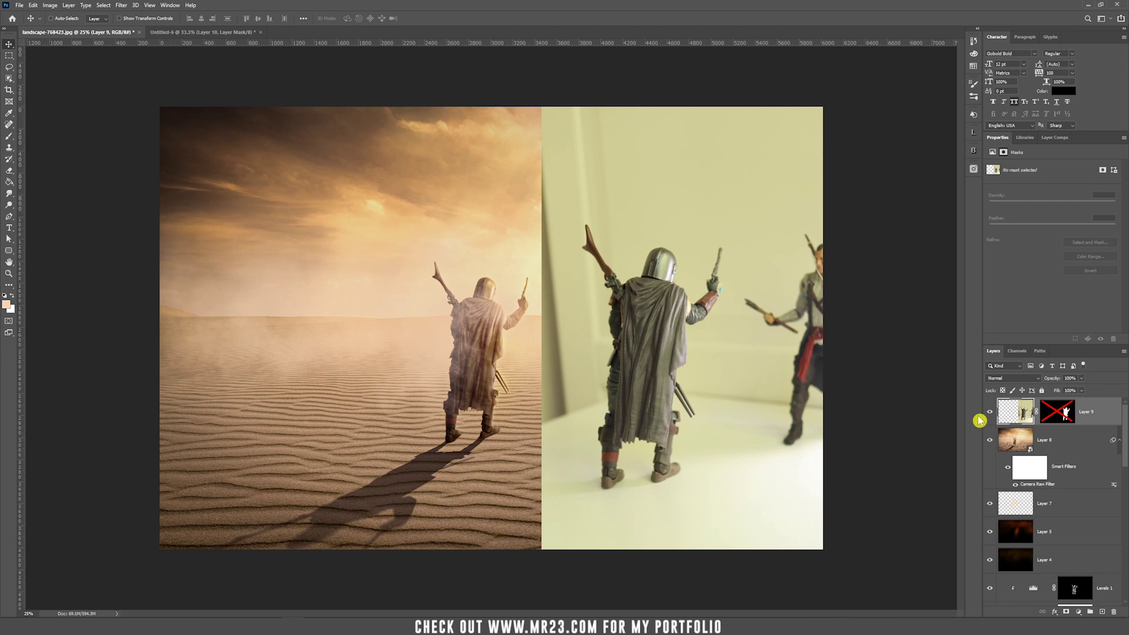
pyautogui.press('Delete')
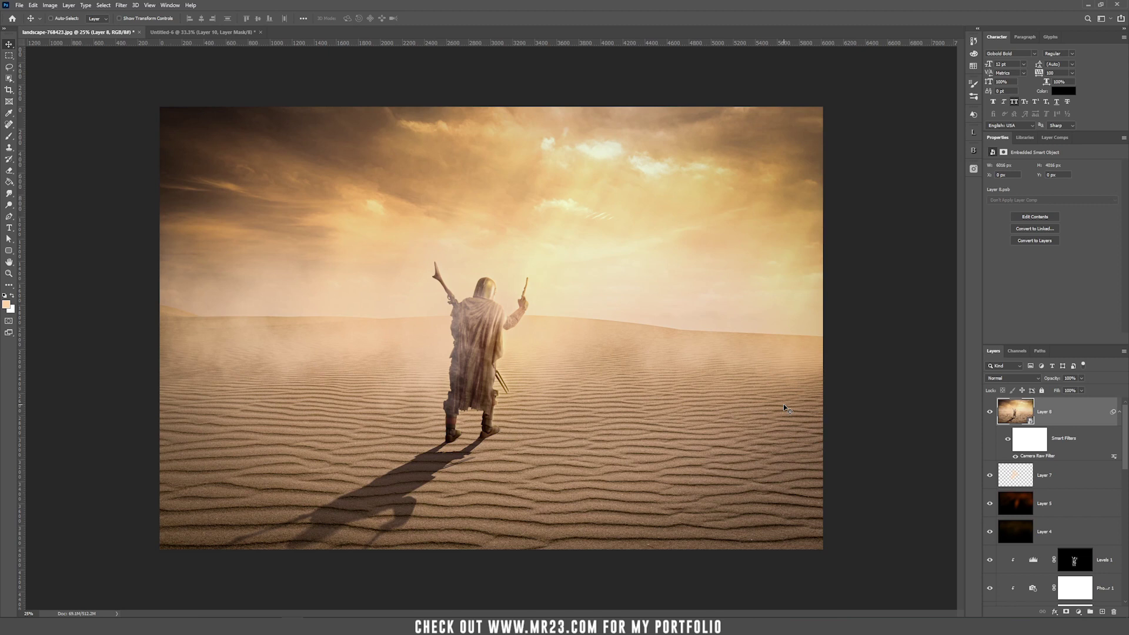